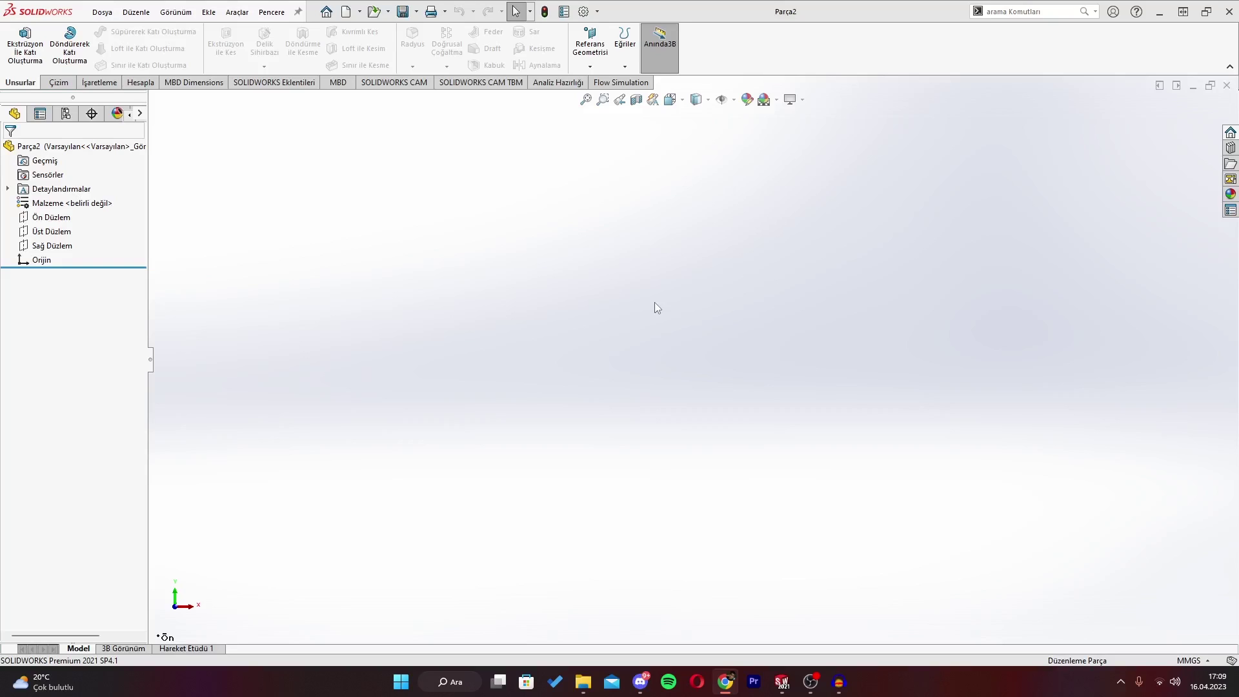
# Switch the CommandManager to the Sketch tab and then back to Features.
pyautogui.click(59, 82)
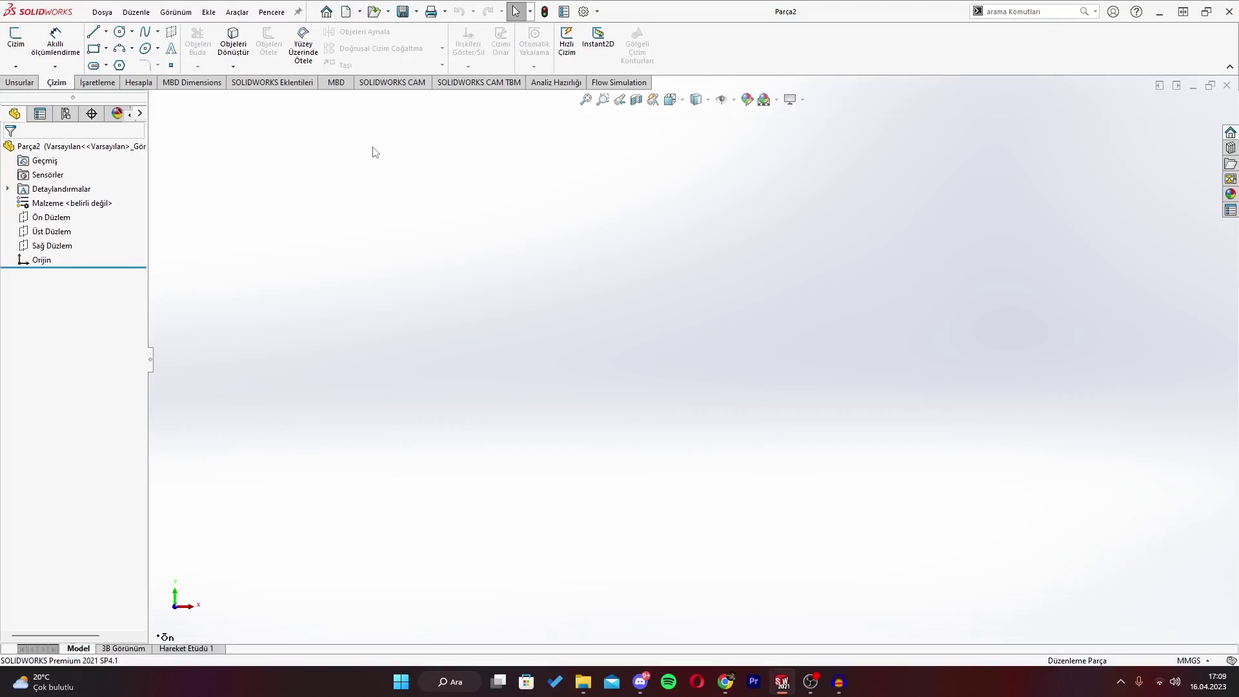
pyautogui.click(20, 83)
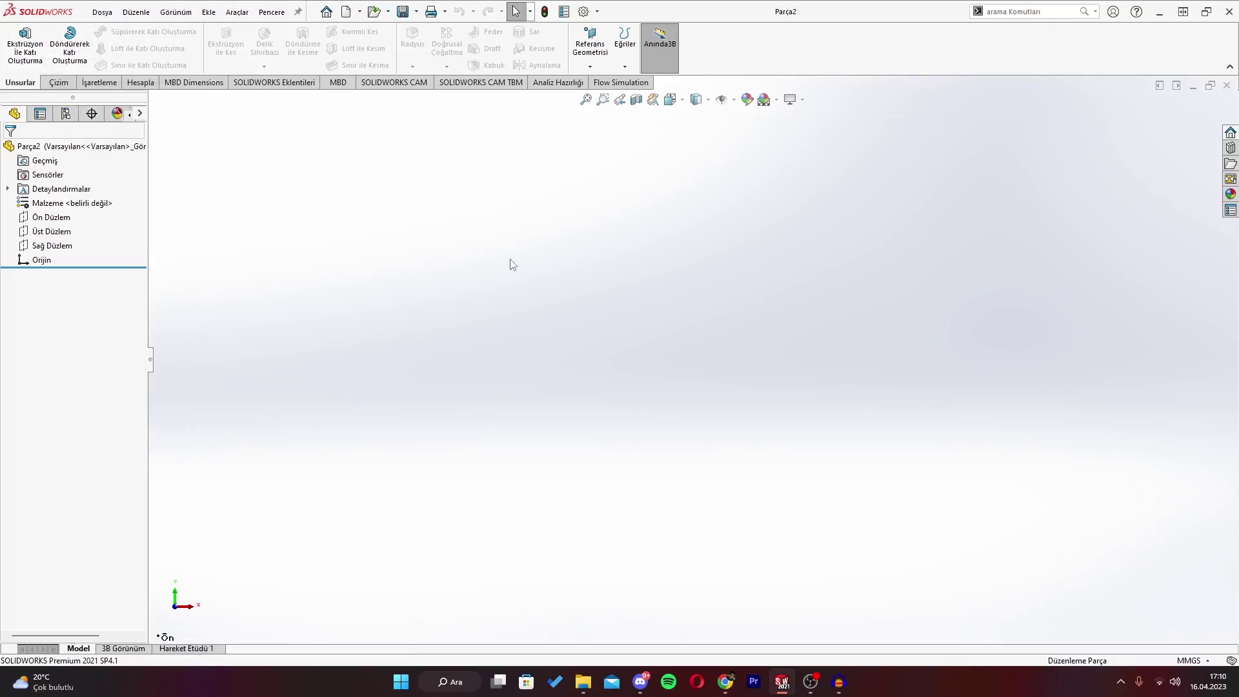
# Start a sketch on the Front Plane with a short horizontal line from the origin.
pyautogui.rightClick(49, 218)
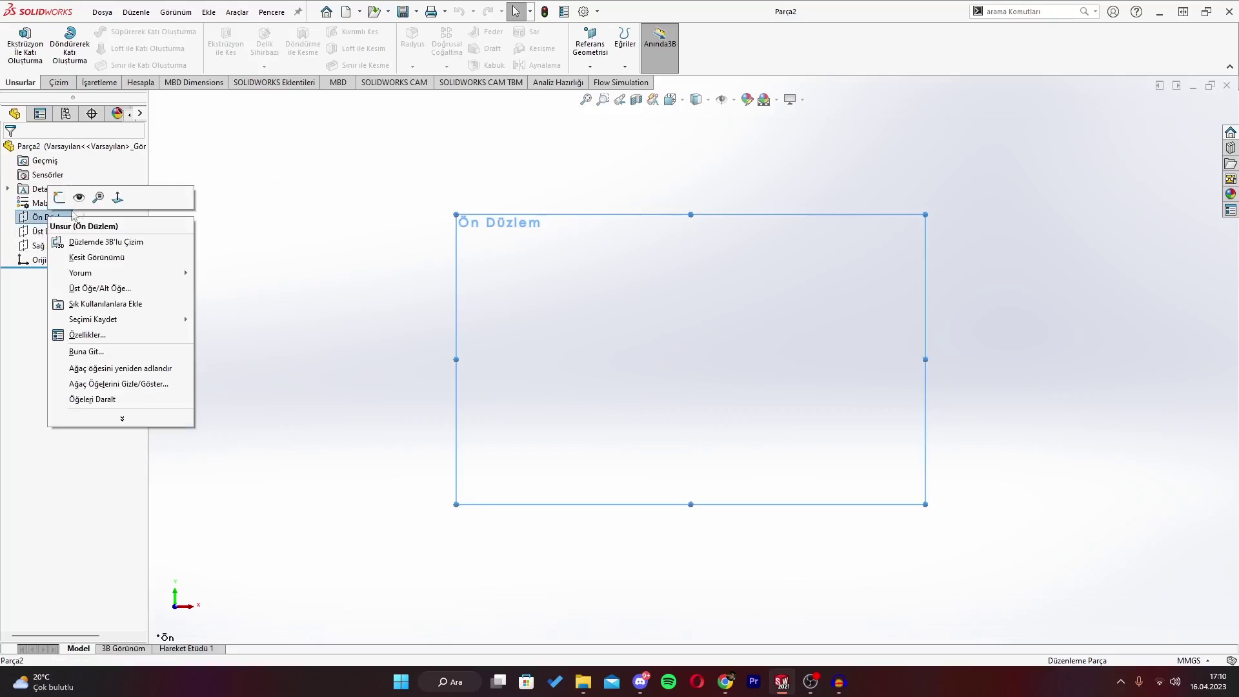
pyautogui.click(51, 196)
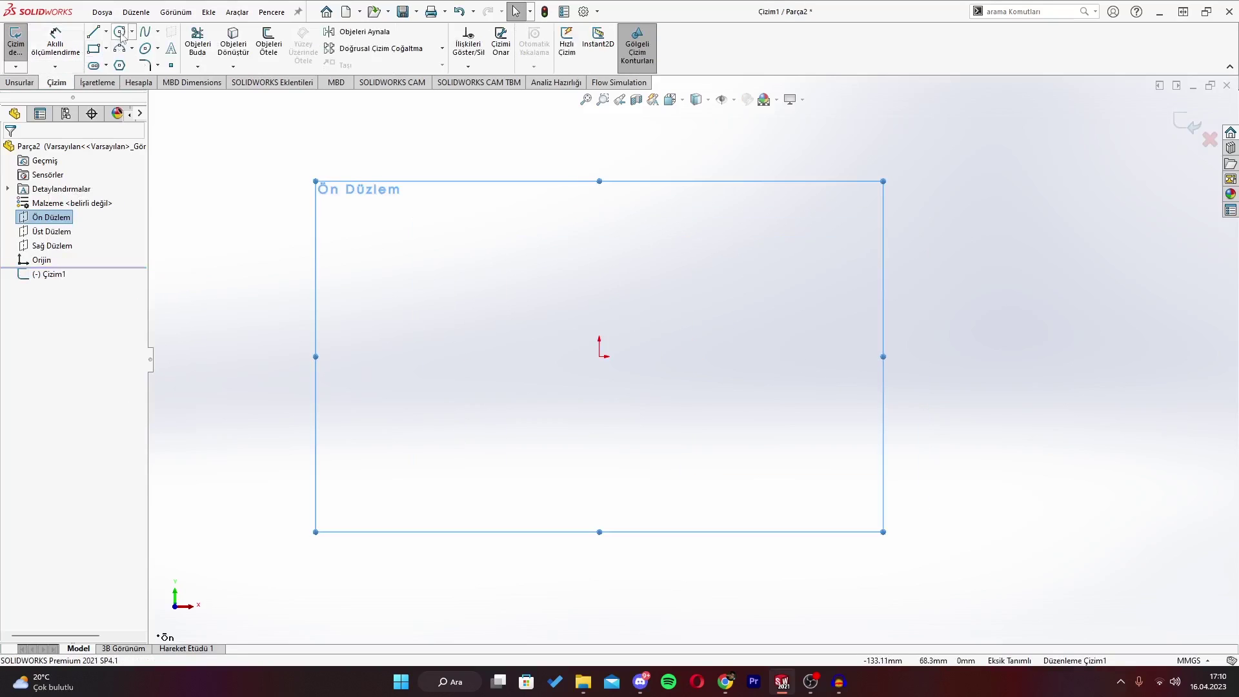
pyautogui.click(94, 32)
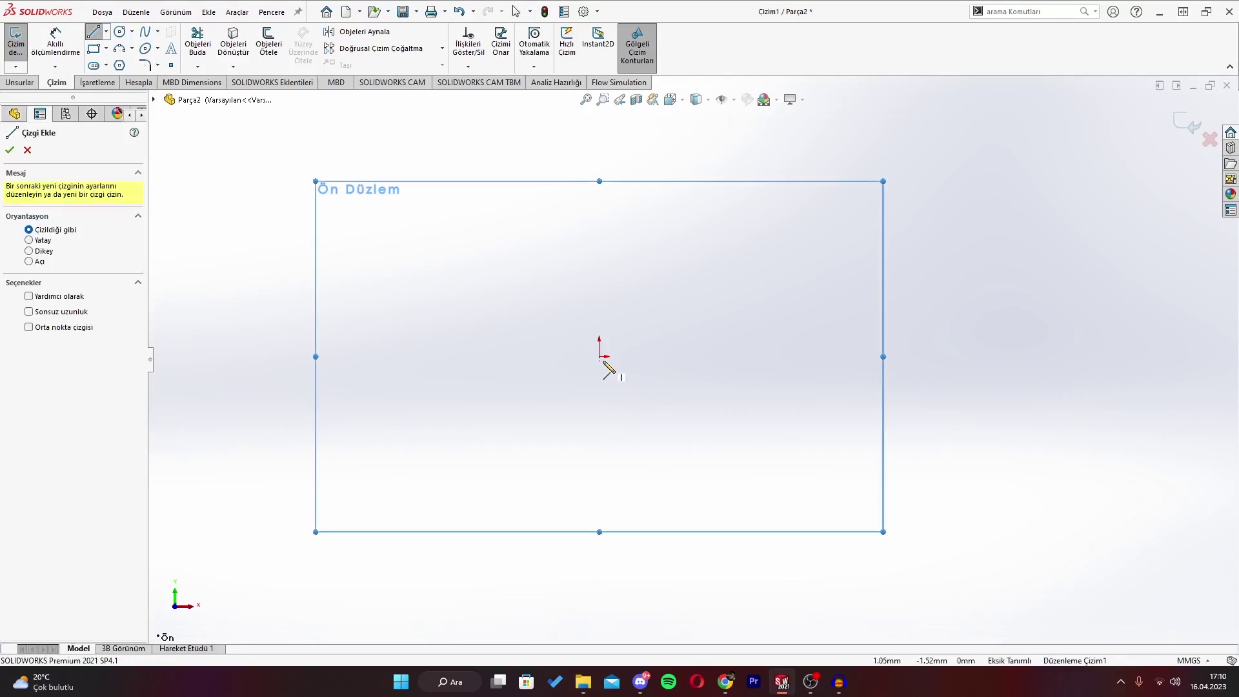
pyautogui.click(600, 356)
pyautogui.click(692, 357)
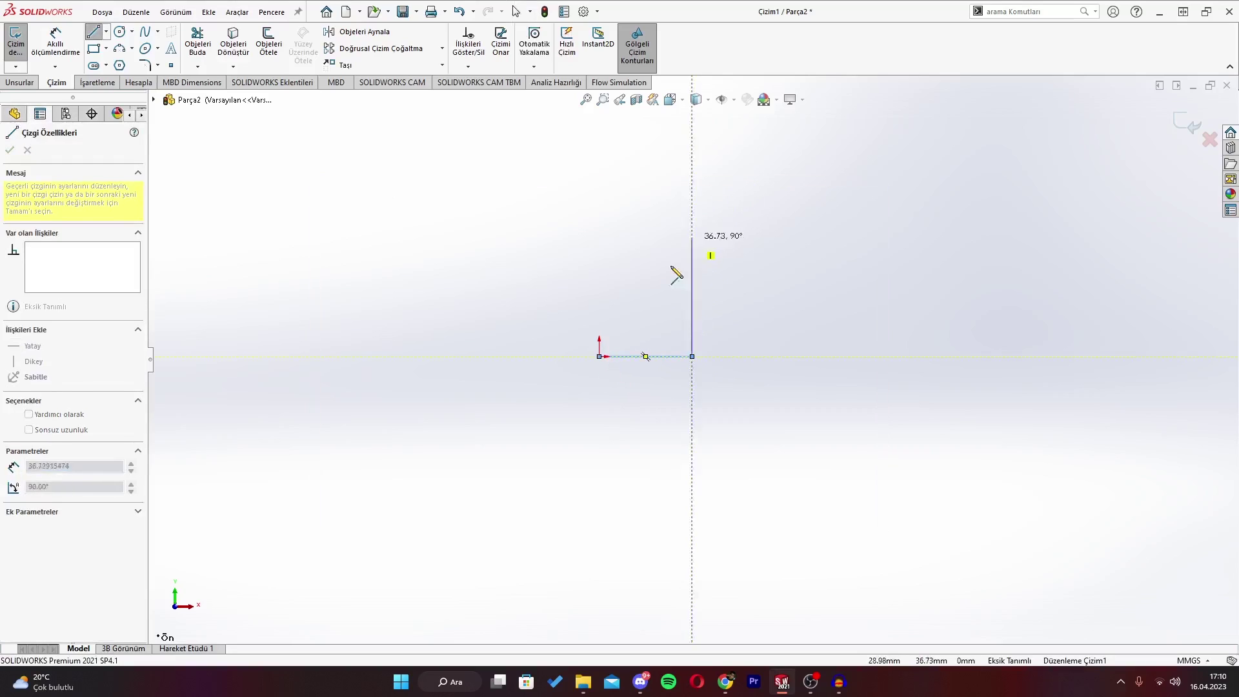
pyautogui.press('Escape')
# Draw a vertical centerline upward from the sketch origin.
pyautogui.click(106, 33)
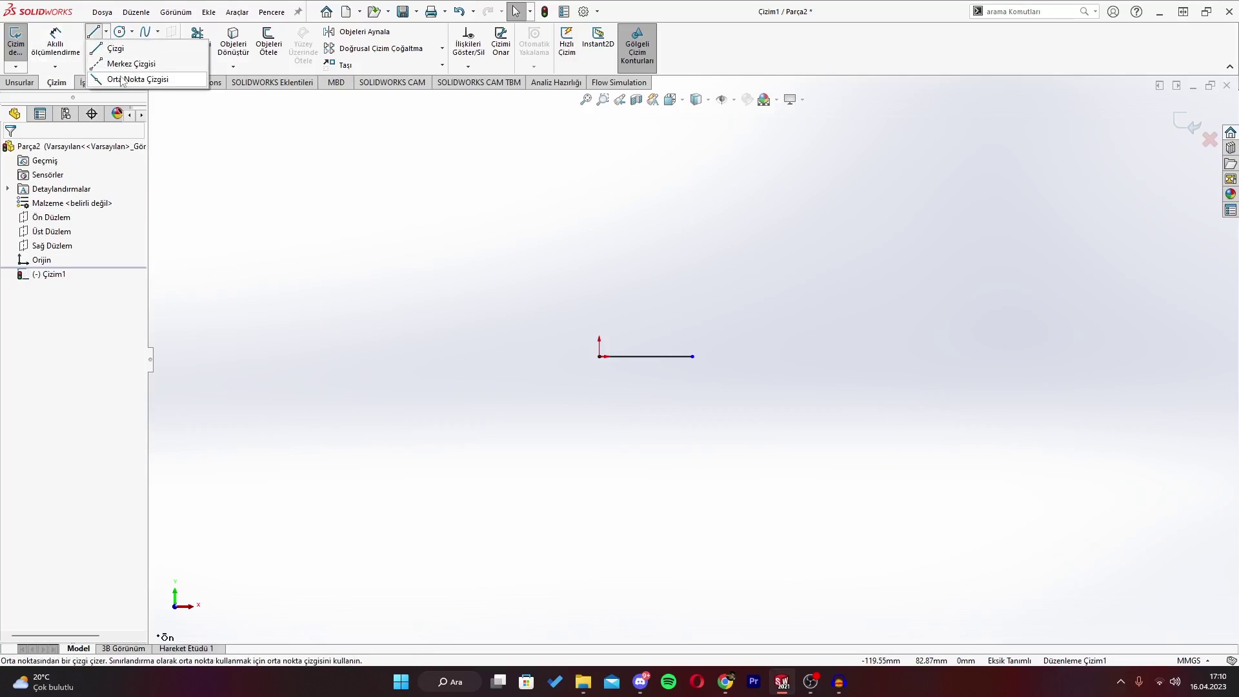
pyautogui.click(120, 62)
pyautogui.click(601, 352)
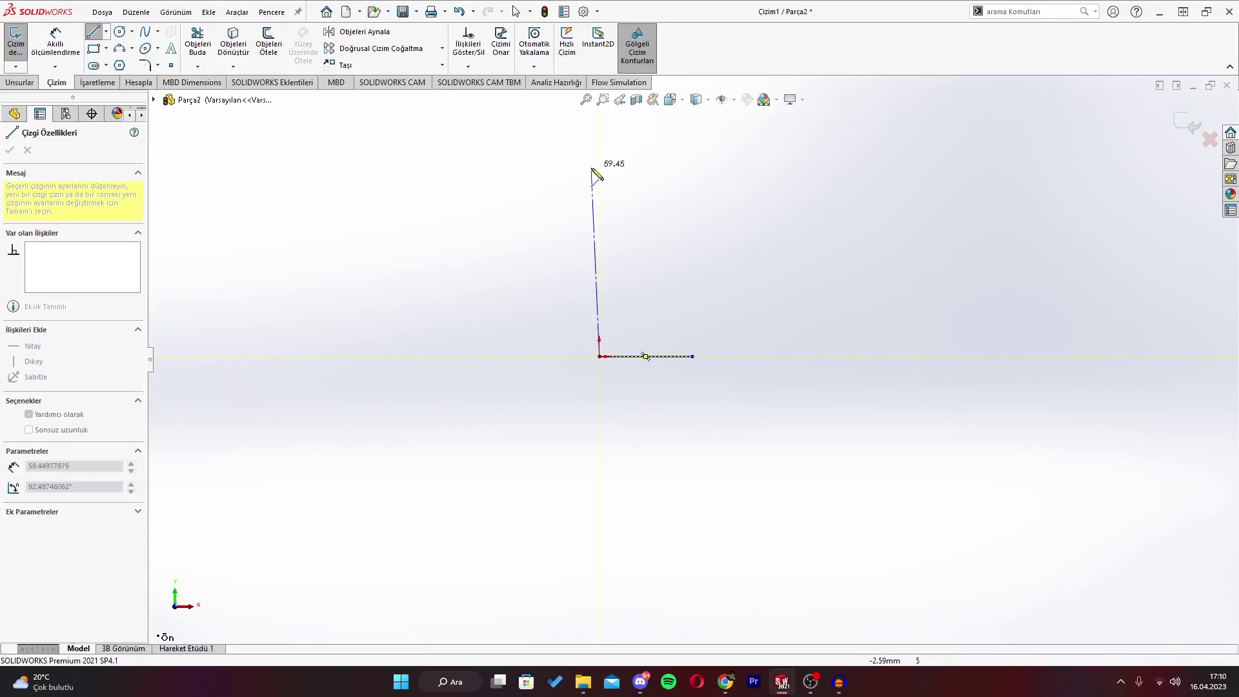
pyautogui.scroll(1, 619, 167)
pyautogui.click(629, 155)
pyautogui.press('Escape')
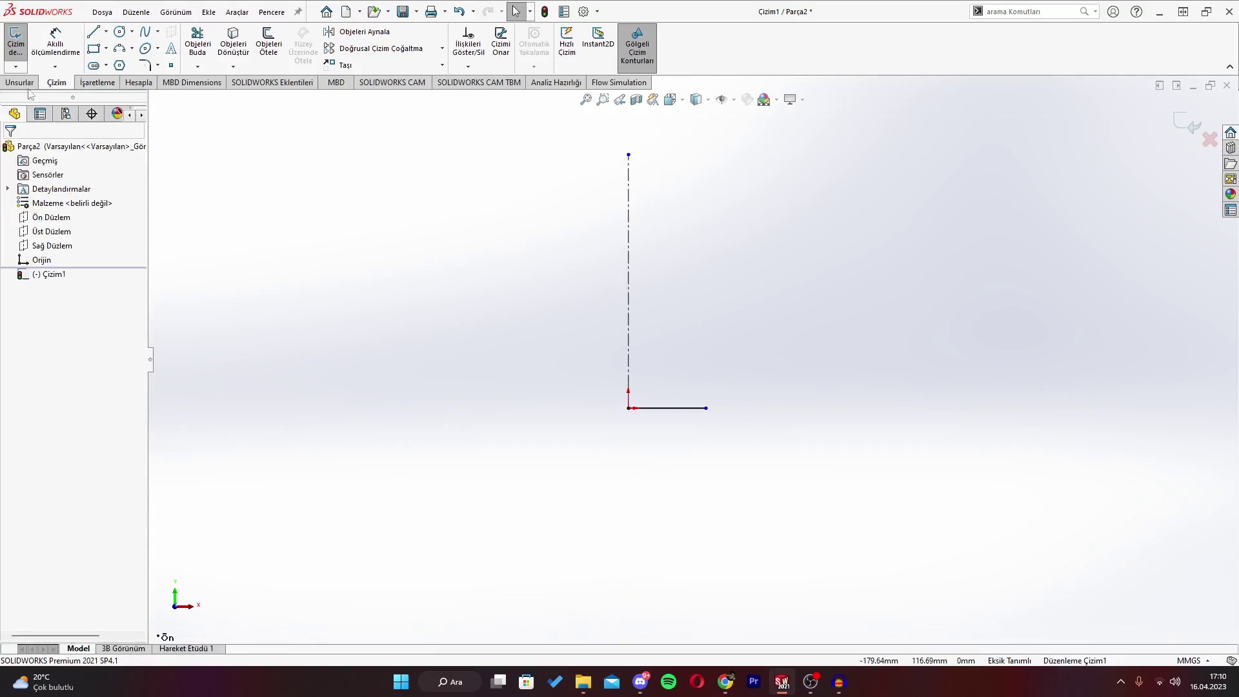
# Dimension the vertical centerline to 100 mm.
pyautogui.click(55, 45)
pyautogui.click(629, 244)
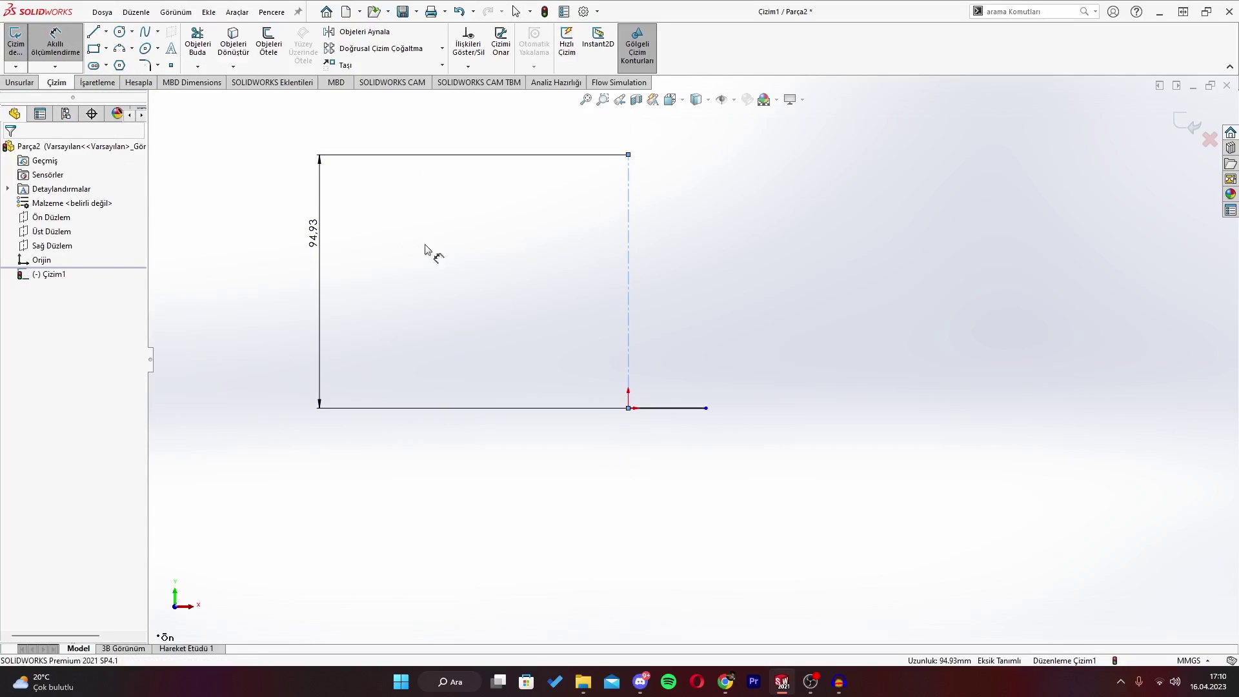
pyautogui.click(429, 254)
pyautogui.write('100')
pyautogui.press('Return')
pyautogui.press('Escape')
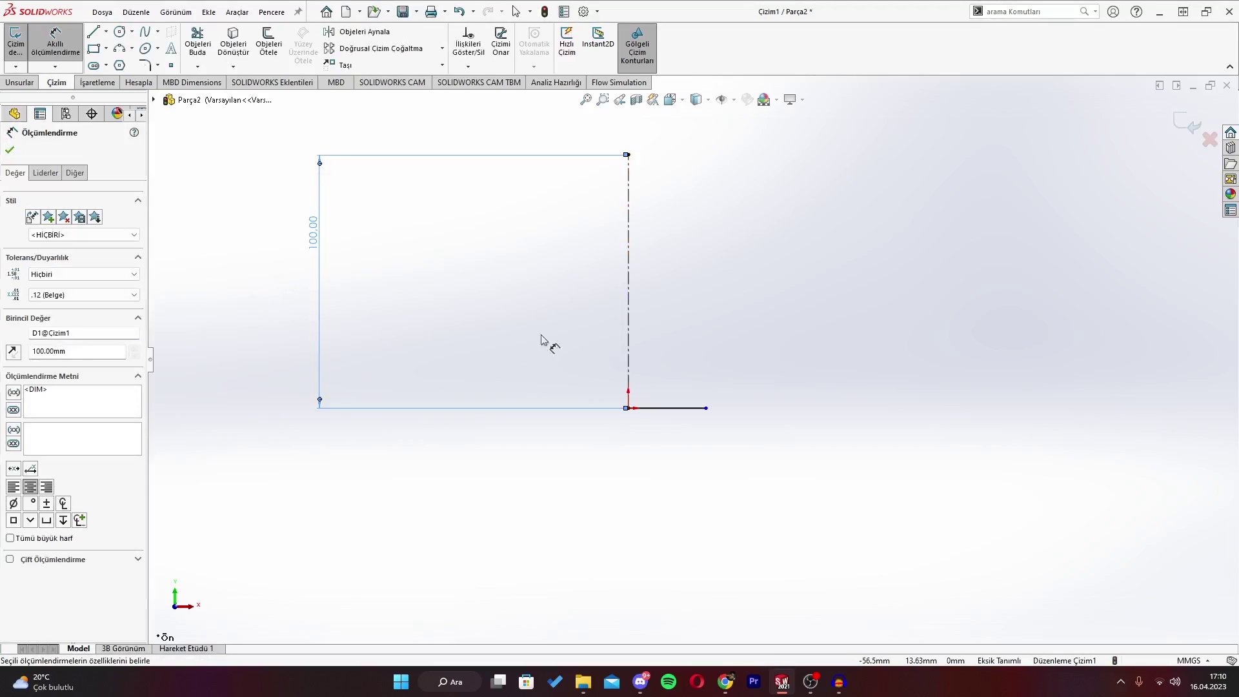
pyautogui.scroll(1, 720, 343)
pyautogui.scroll(1, 730, 355)
pyautogui.scroll(-1, 731, 371)
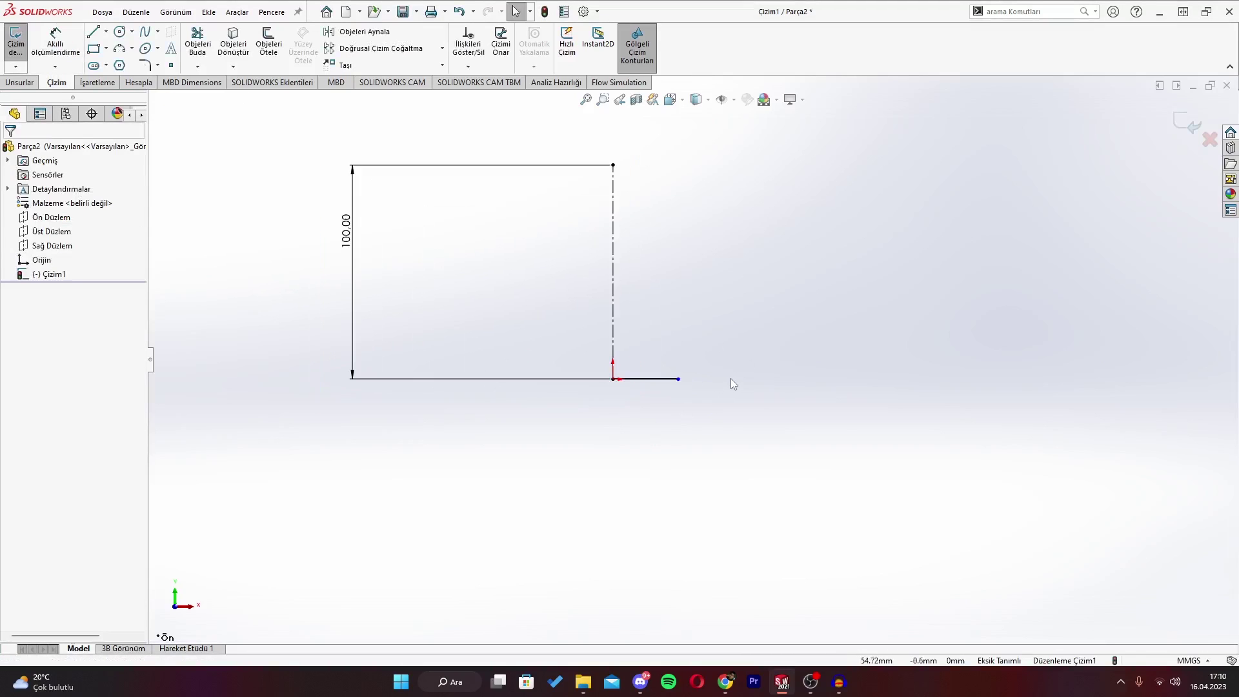
pyautogui.scroll(-2, 673, 347)
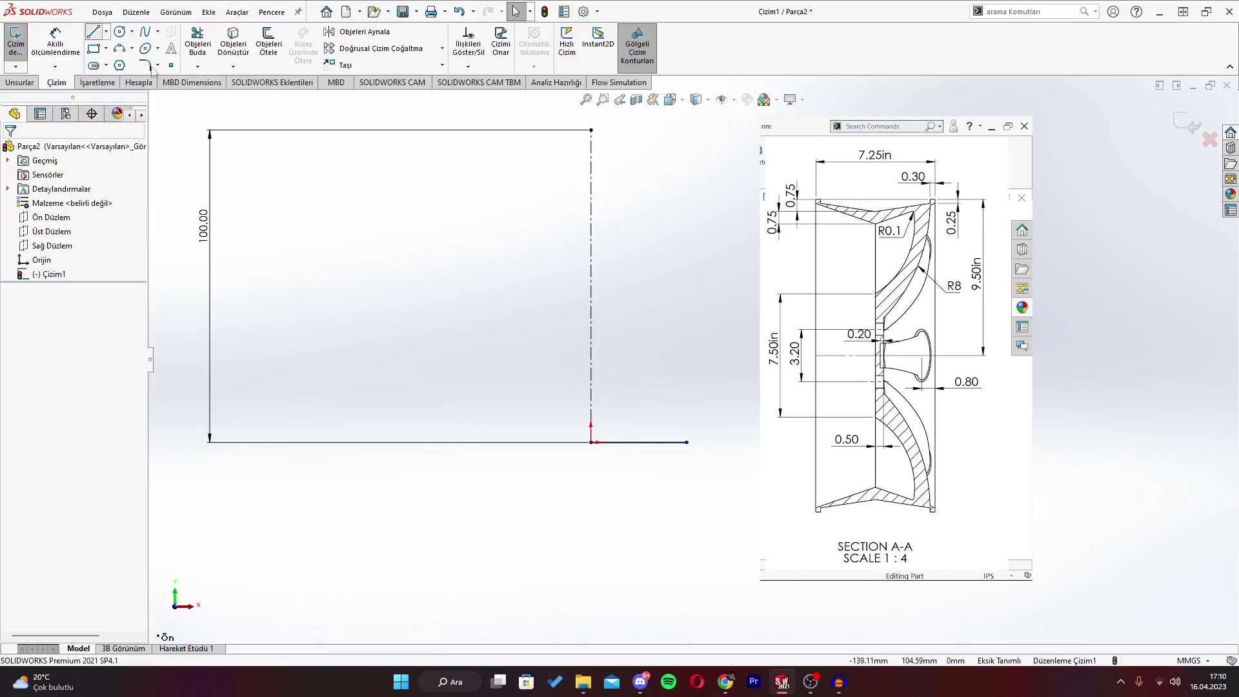
# Draw the short rise, rightward run, tall vertical and top segment past the centerline.
pyautogui.click(94, 31)
pyautogui.click(591, 442)
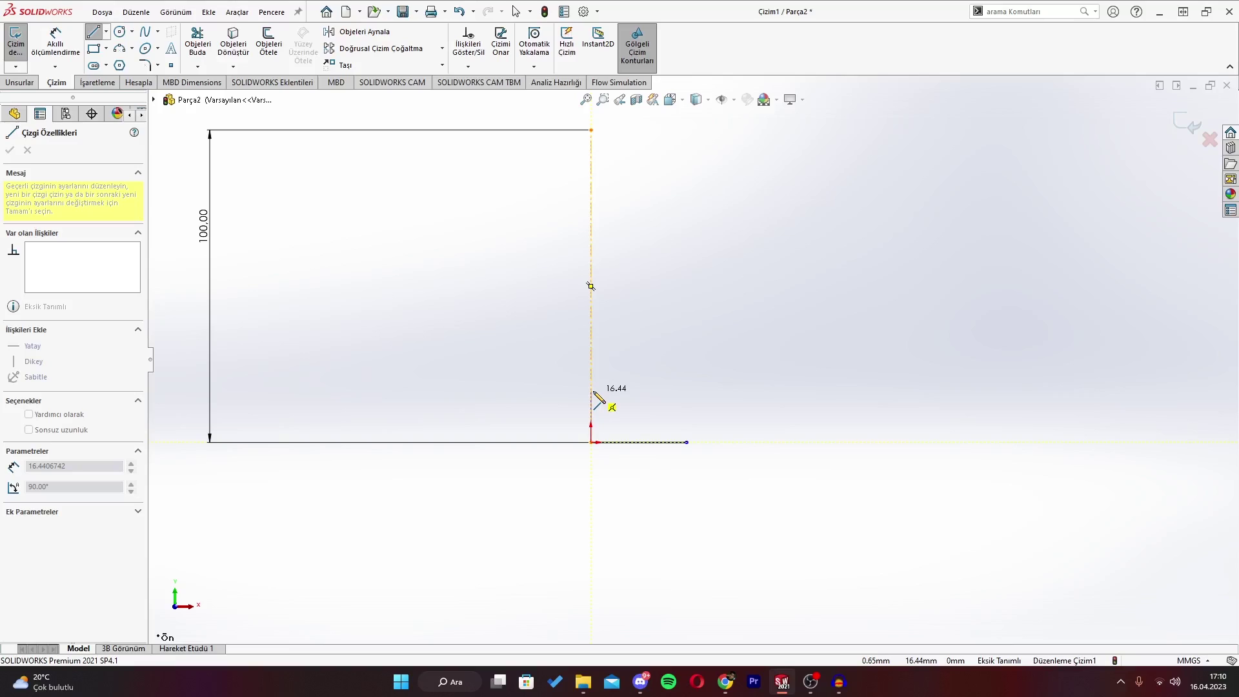
pyautogui.click(592, 390)
pyautogui.click(647, 390)
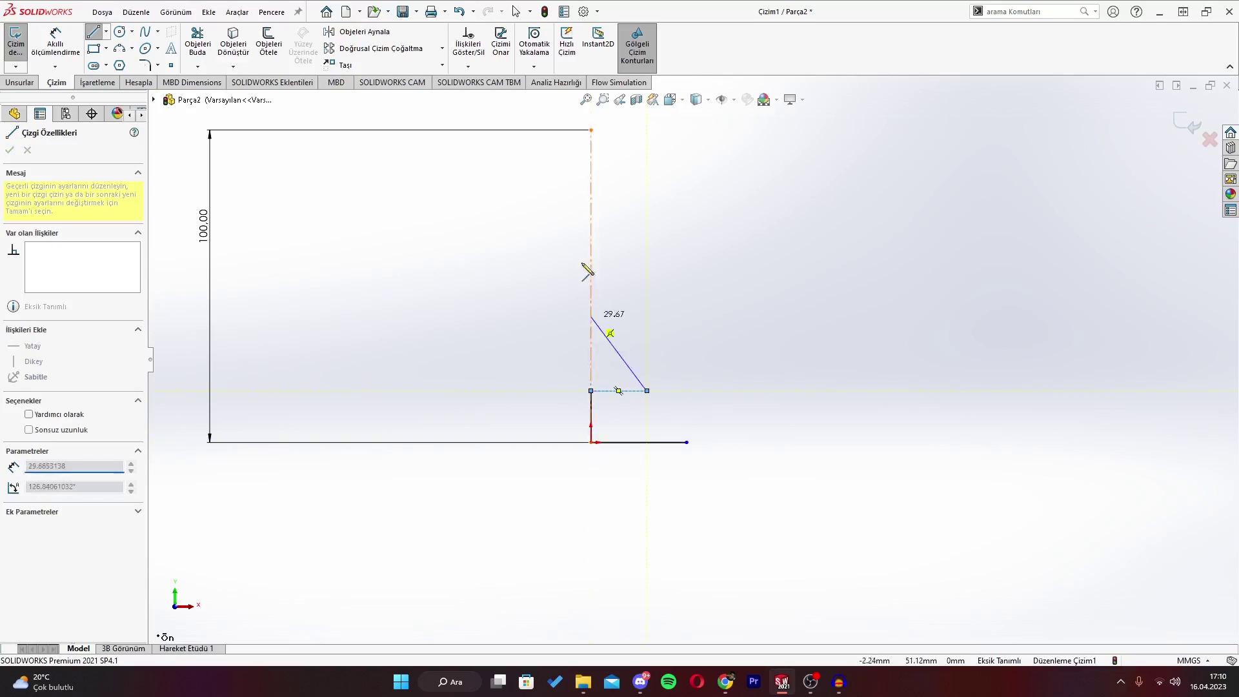
pyautogui.click(647, 153)
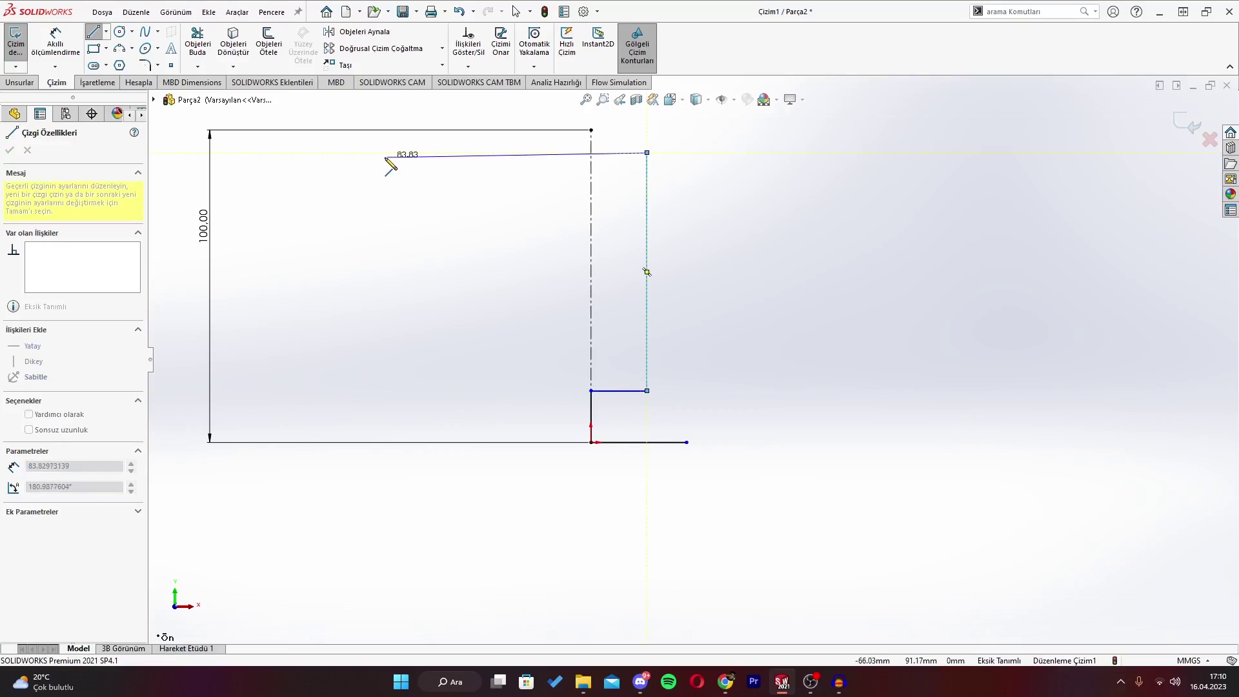
pyautogui.click(432, 153)
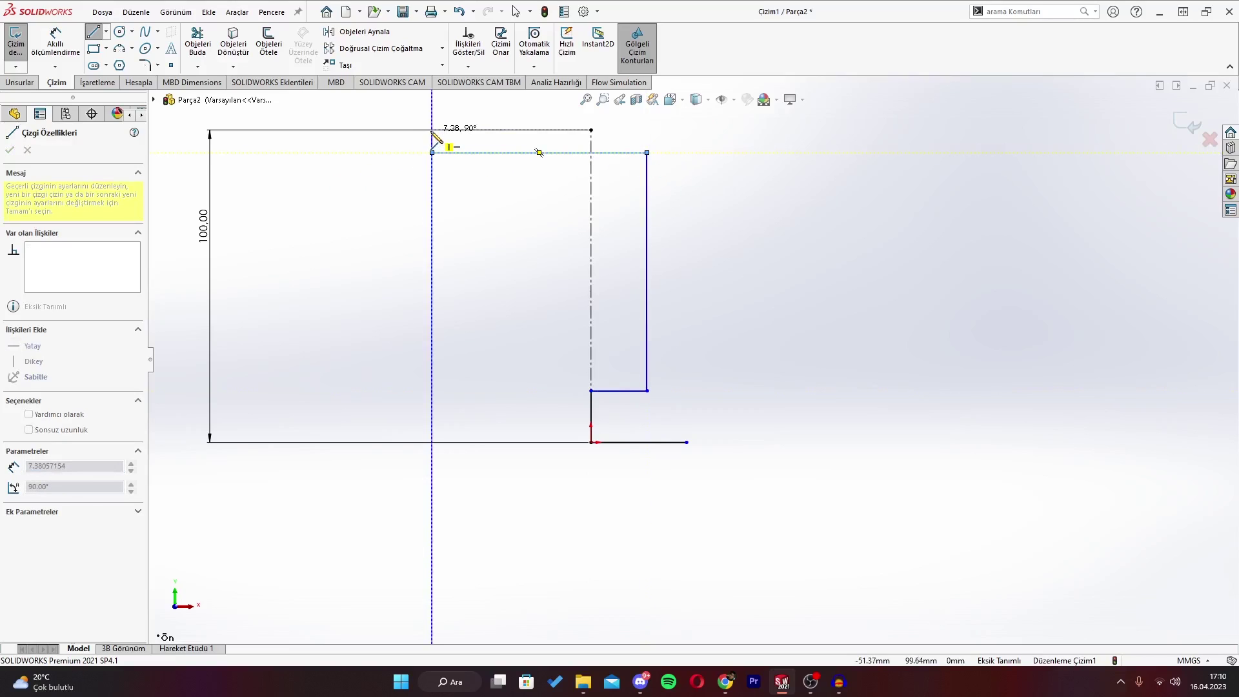
# Add the small top-left lip, then the right lip and right vertical edge.
pyautogui.click(432, 130)
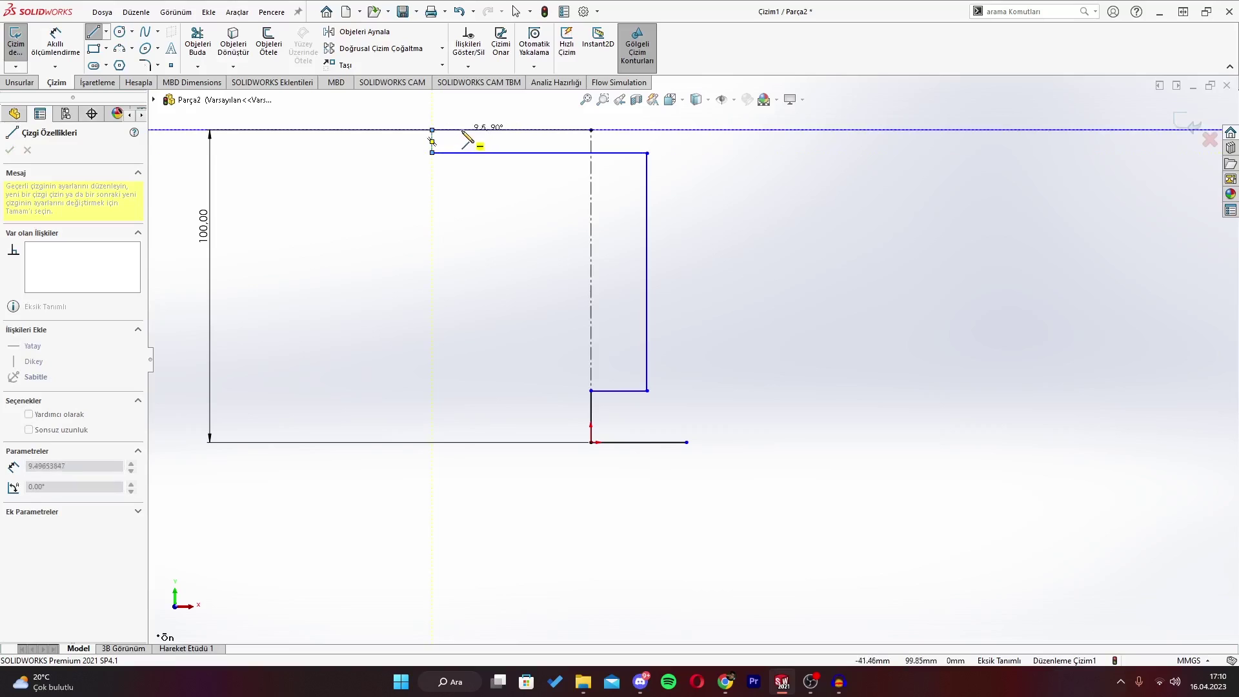
pyautogui.click(458, 129)
pyautogui.click(458, 140)
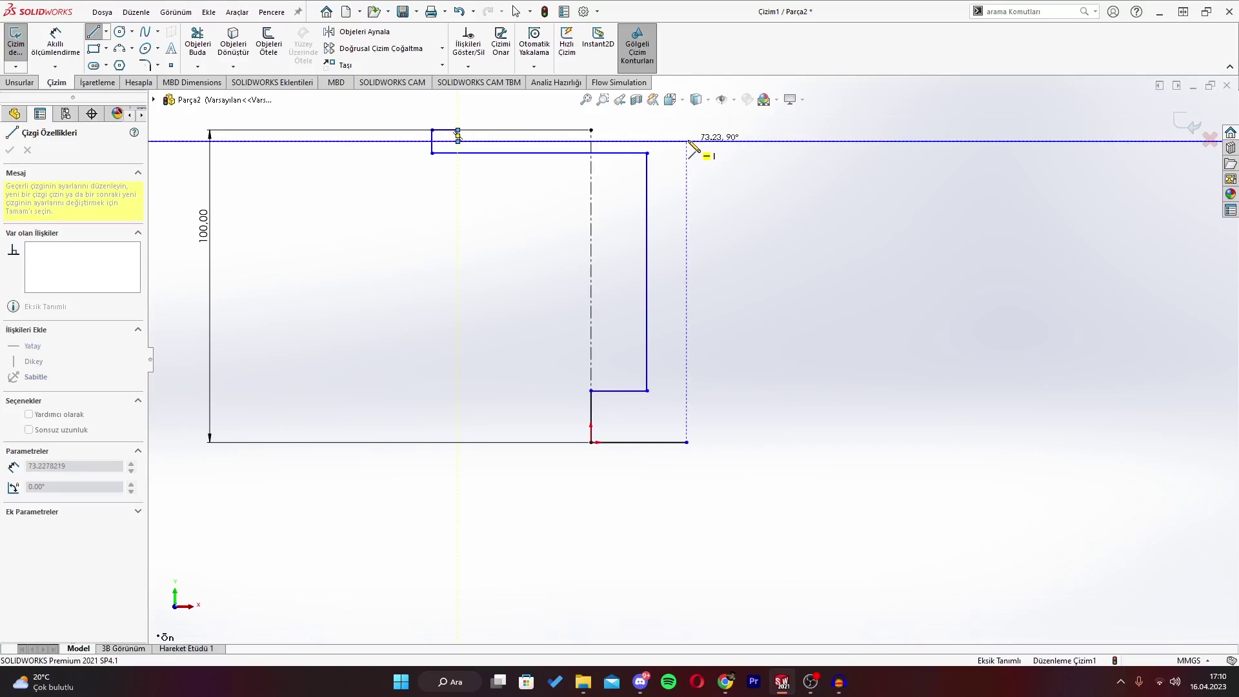
pyautogui.scroll(1, 689, 142)
pyautogui.click(688, 178)
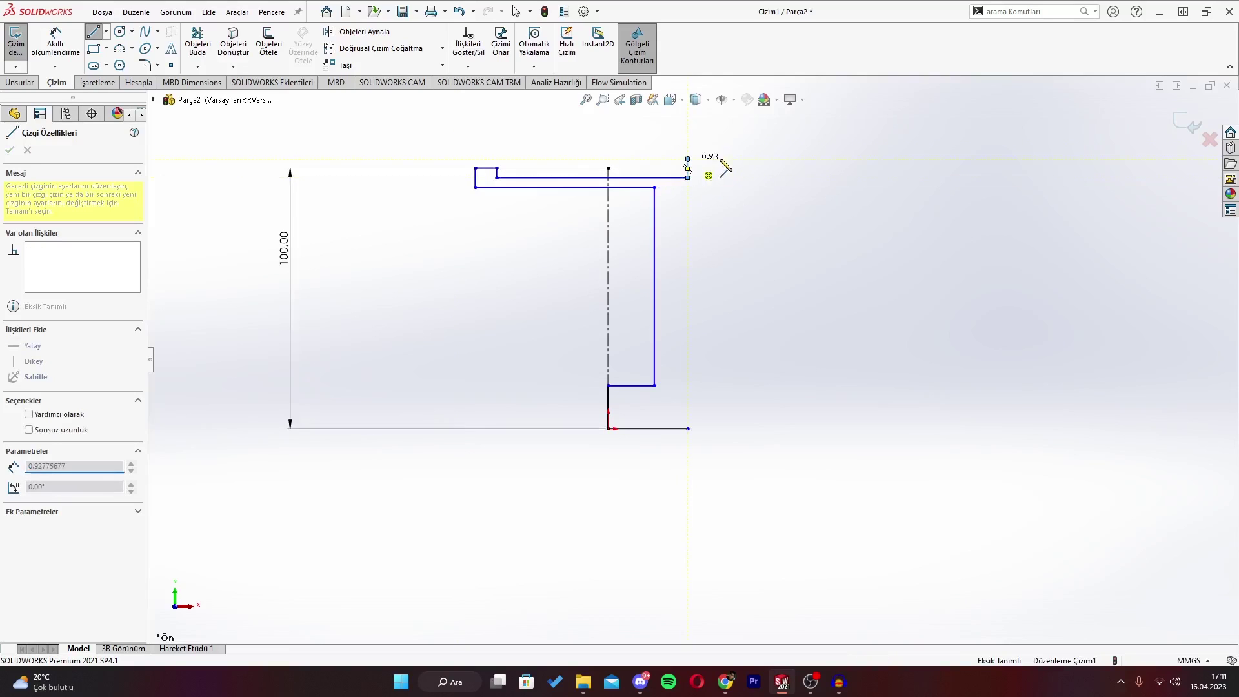
pyautogui.click(687, 159)
pyautogui.click(709, 159)
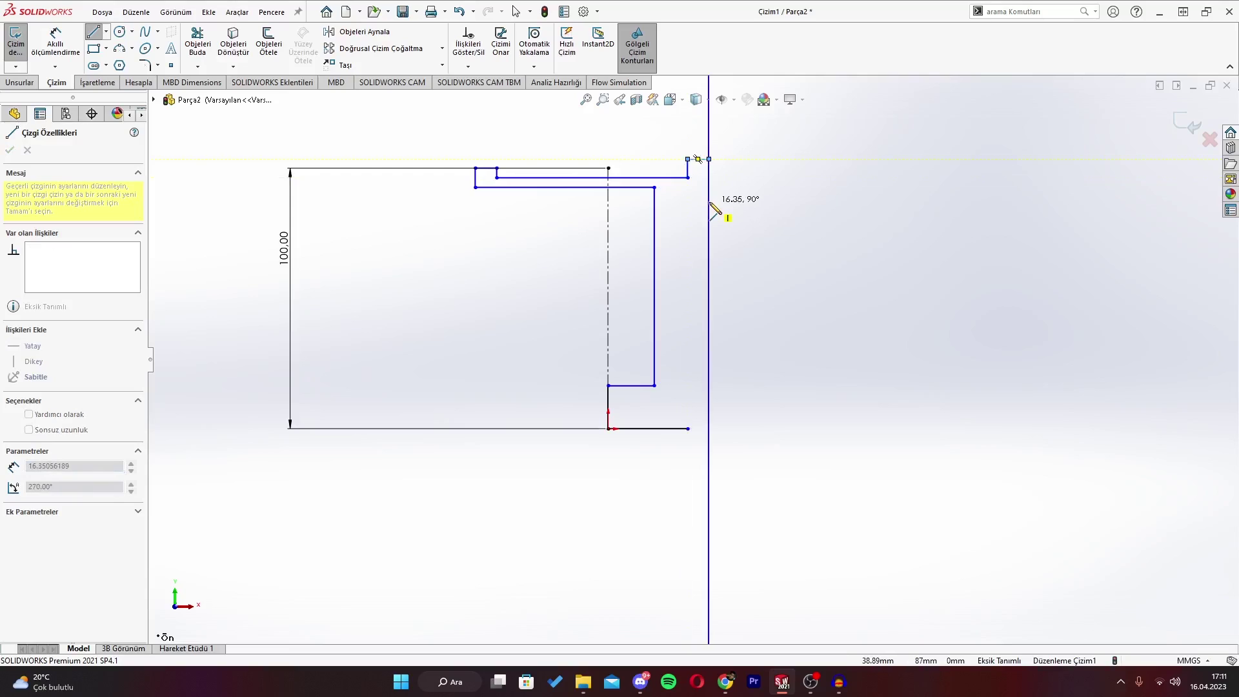
pyautogui.click(709, 202)
# Draw a tapered side down toward the base and a vertical line to the bottom line.
pyautogui.press('Escape')
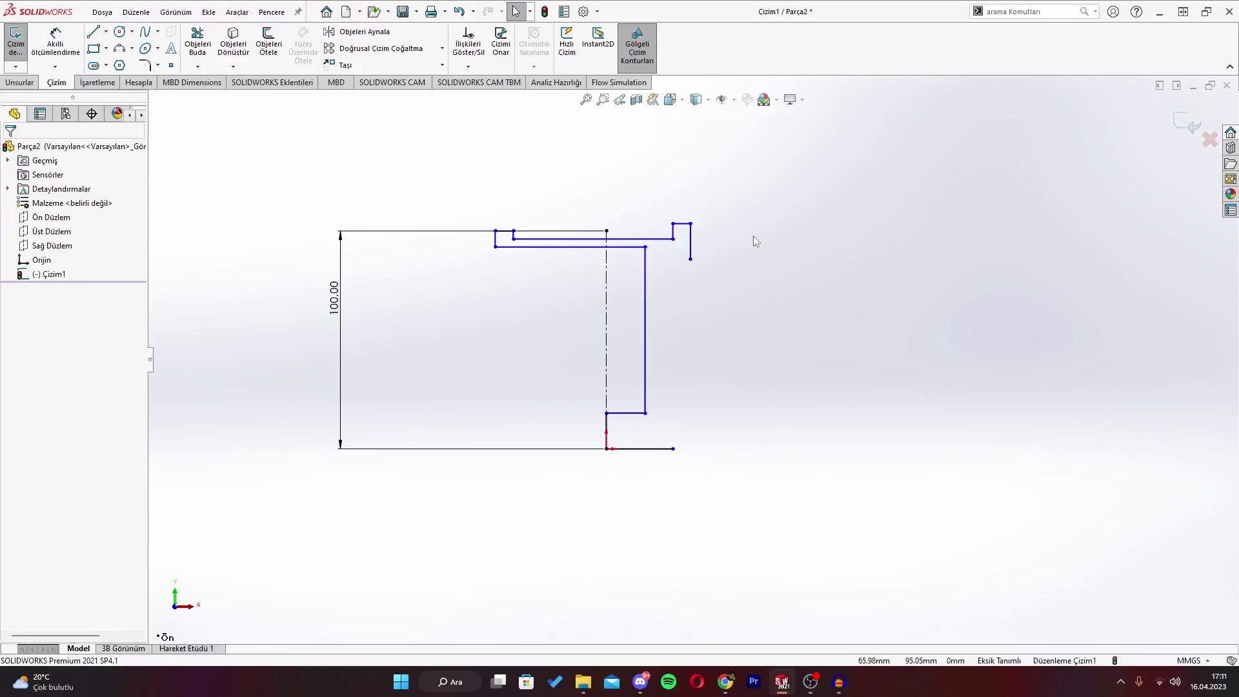
pyautogui.scroll(-2, 710, 284)
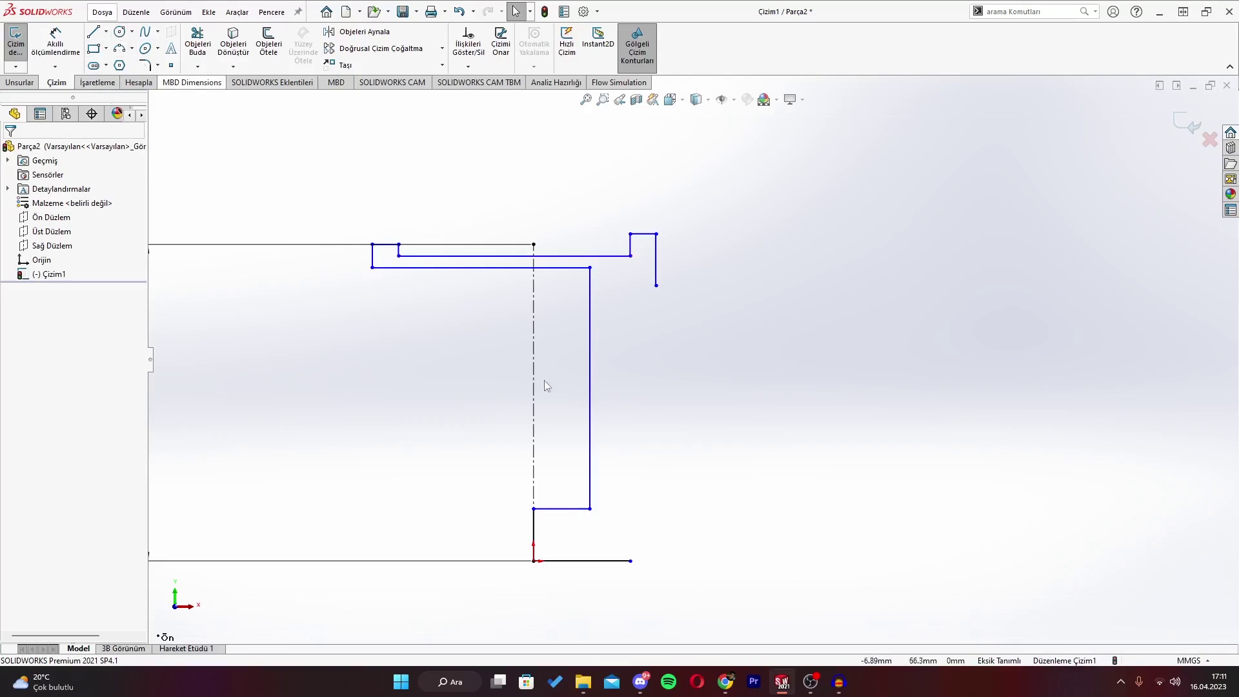
pyautogui.scroll(1, 683, 479)
pyautogui.scroll(-2, 683, 479)
pyautogui.press('l')
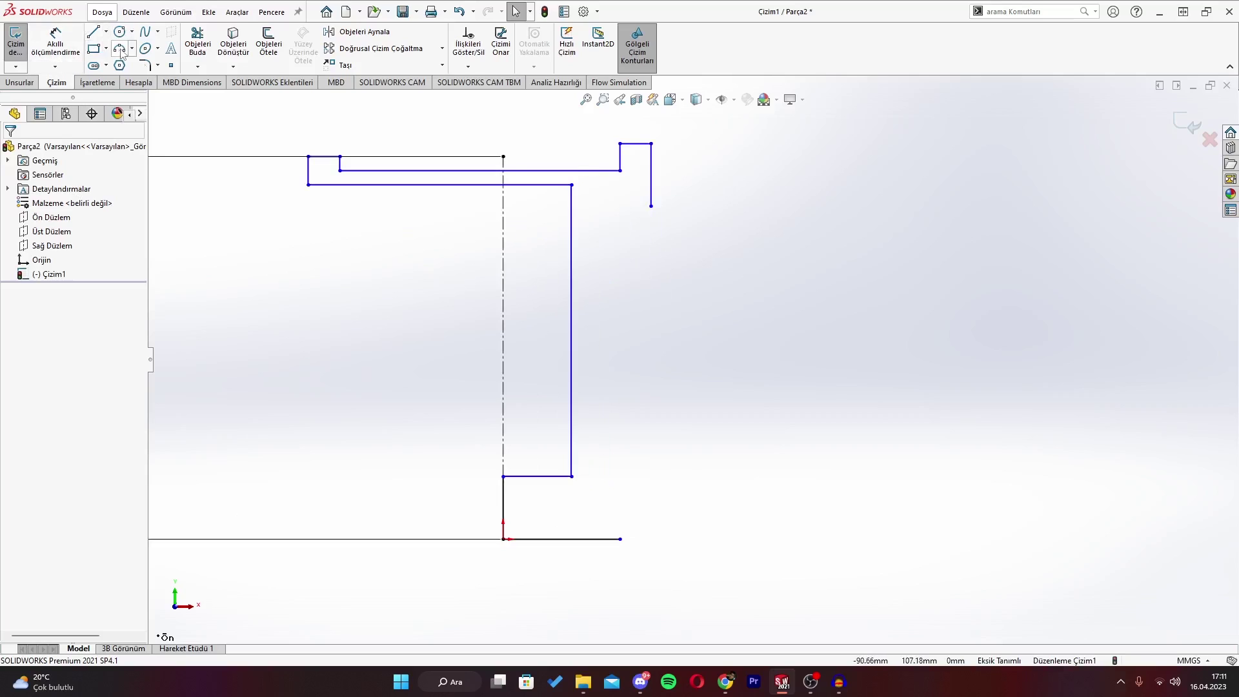
pyautogui.click(647, 204)
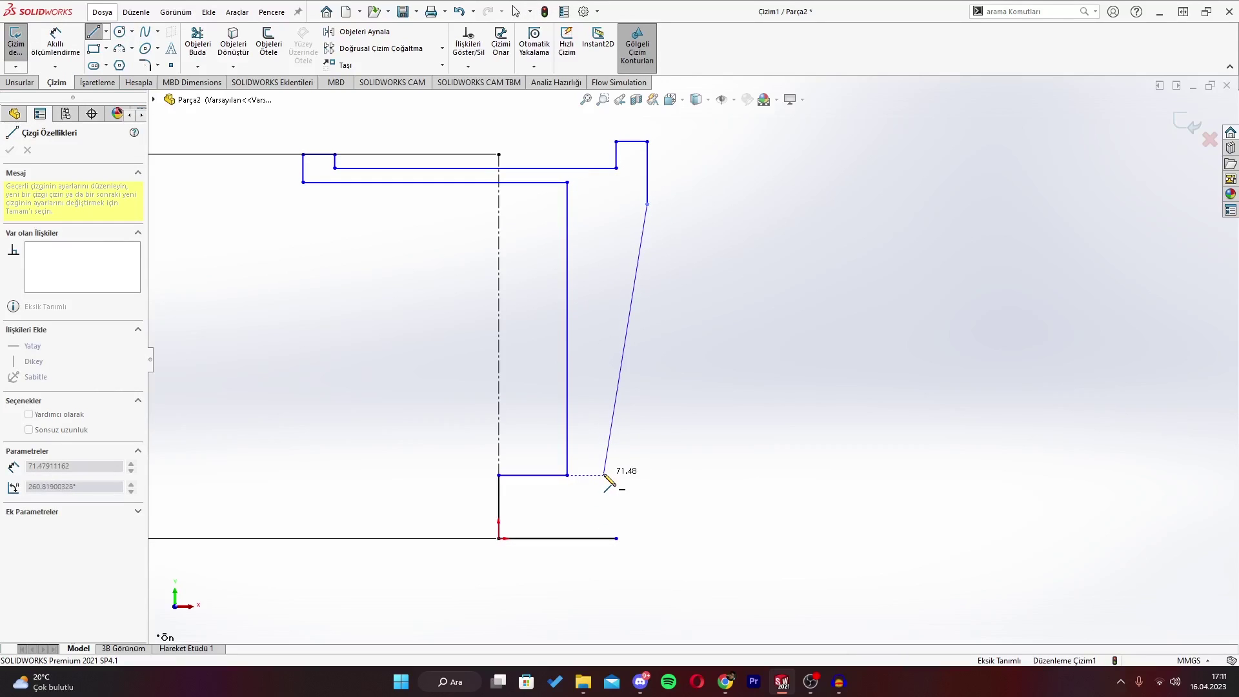
pyautogui.click(604, 475)
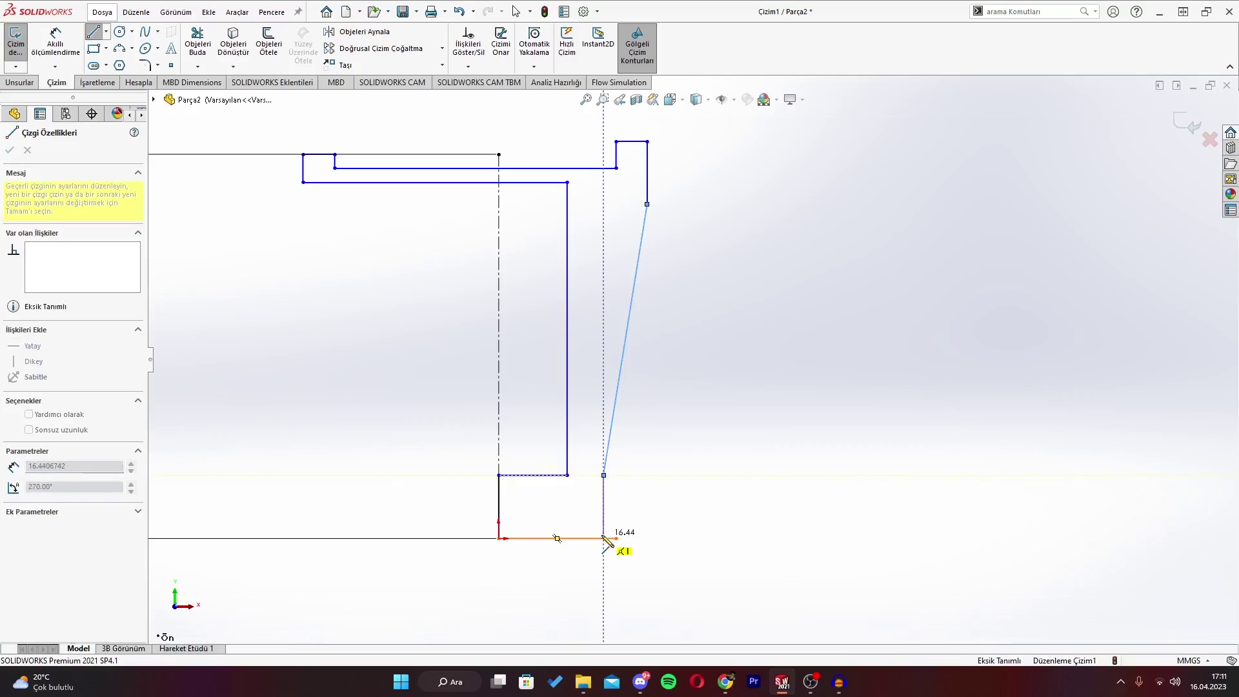
pyautogui.click(604, 538)
pyautogui.press('Escape')
# Fit the sketch to view and trim the leftover stub on the bottom line.
pyautogui.press('f')
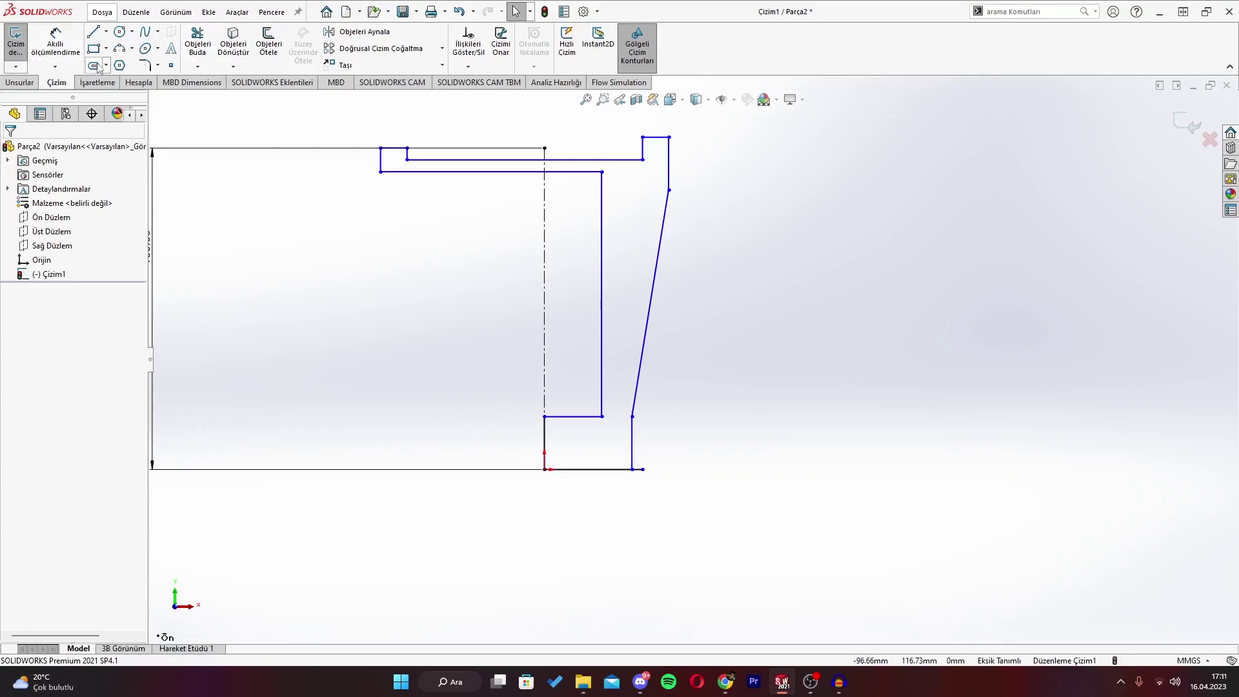
pyautogui.click(197, 45)
pyautogui.click(639, 469)
pyautogui.press('Escape')
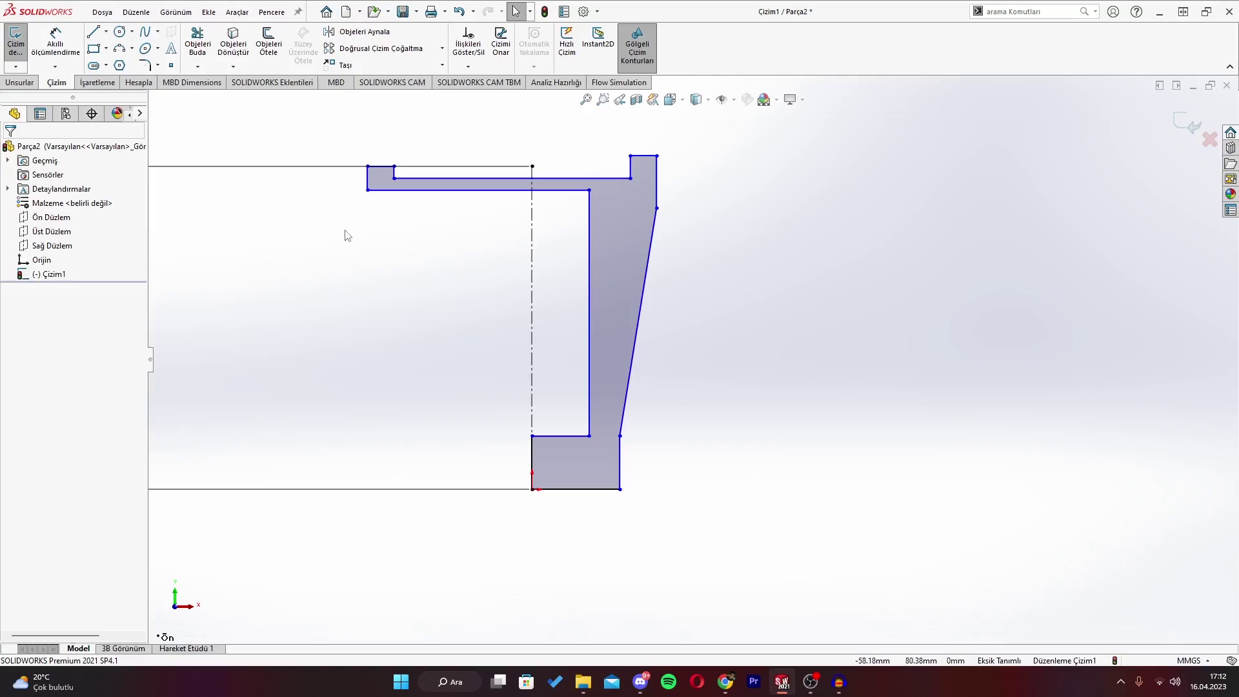
# Make the two inner corner points of the profile level with a Horizontal relation.
pyautogui.click(589, 437)
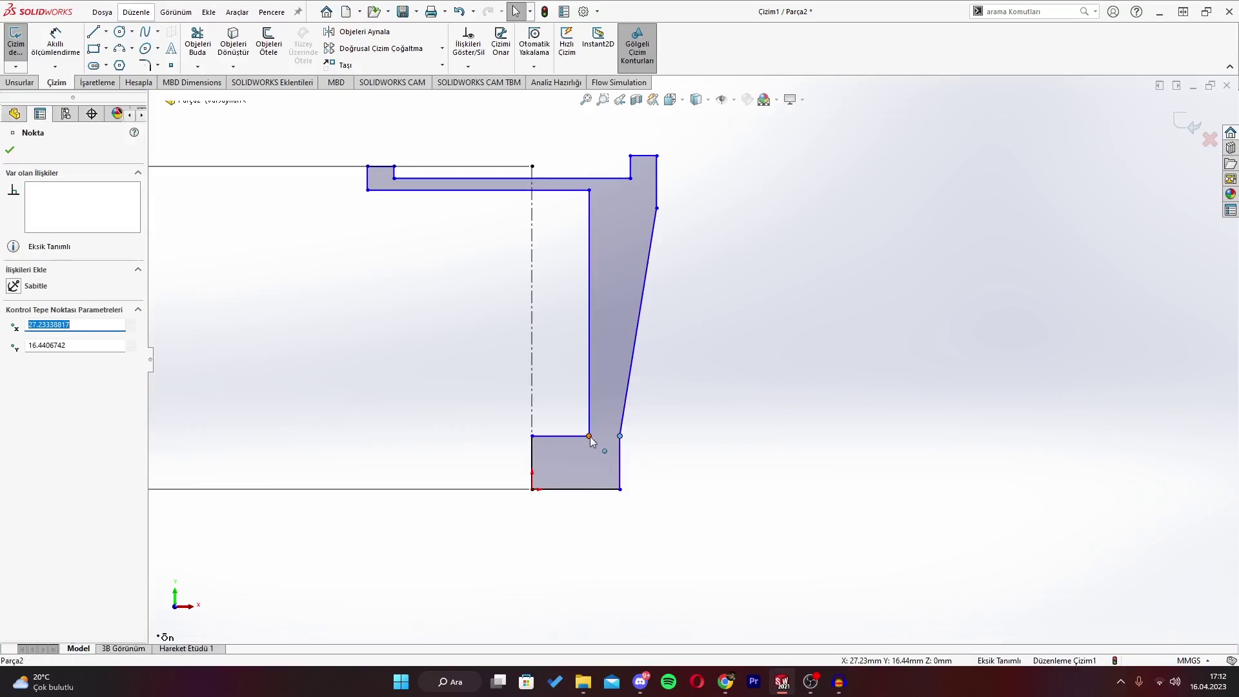
pyautogui.keyDown('ctrl'); pyautogui.click(620, 437); pyautogui.keyUp('ctrl')
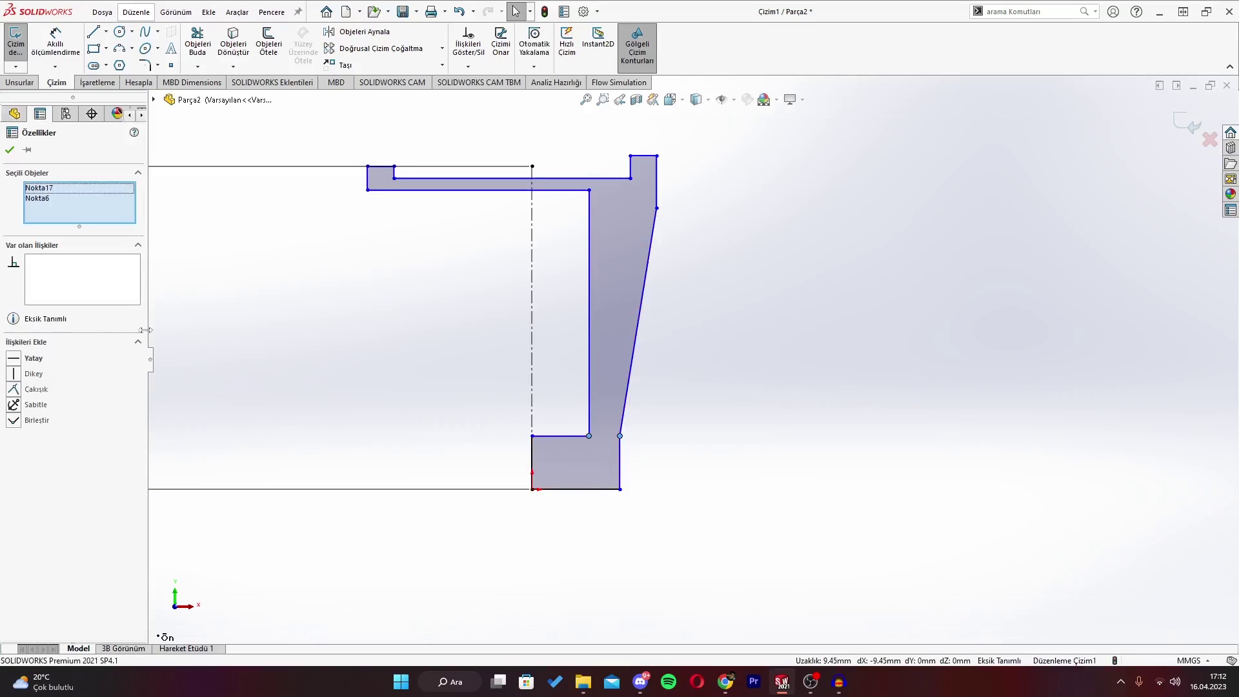
pyautogui.click(13, 359)
pyautogui.click(236, 318)
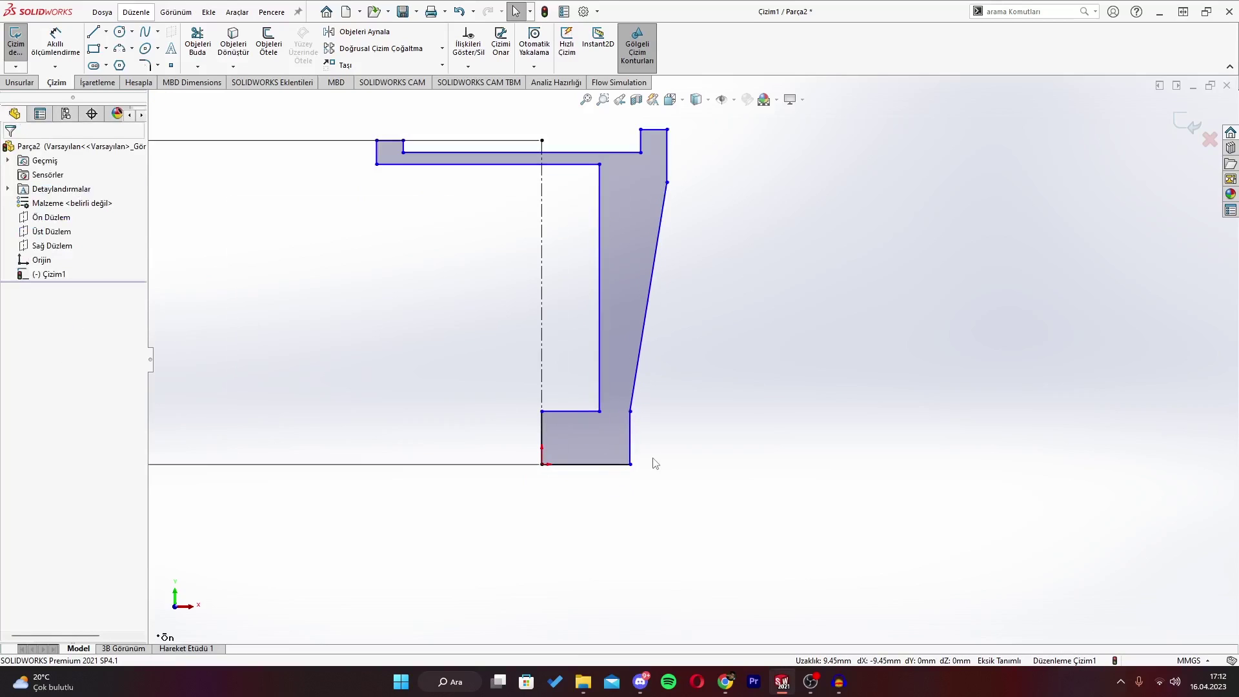
# Dimension the bottom step height to 16 mm and the inner height to 76 mm.
pyautogui.click(40, 52)
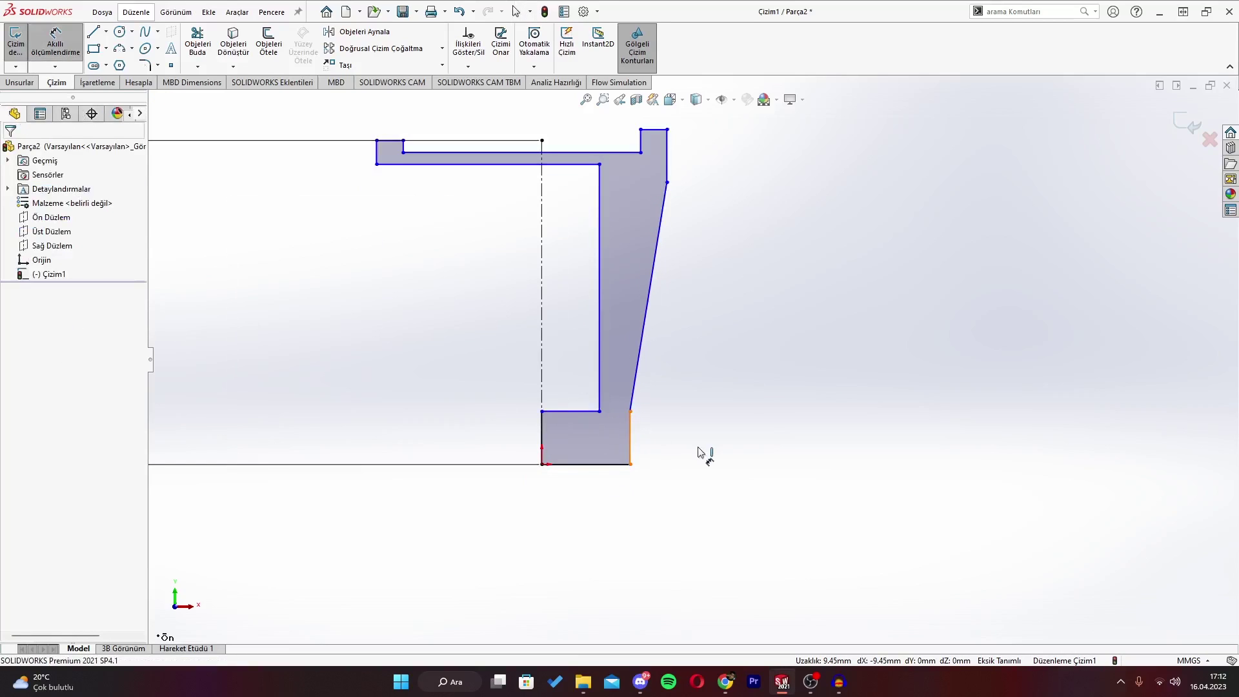
pyautogui.click(630, 439)
pyautogui.click(696, 445)
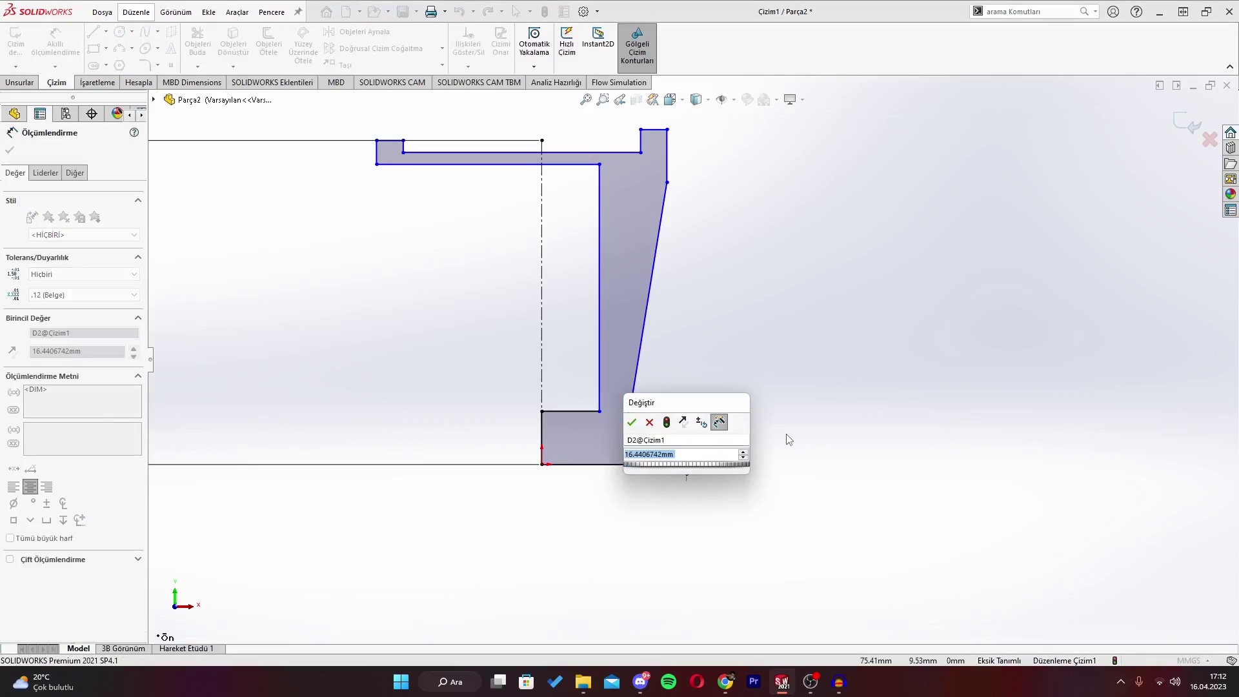
pyautogui.write('16')
pyautogui.press('Return')
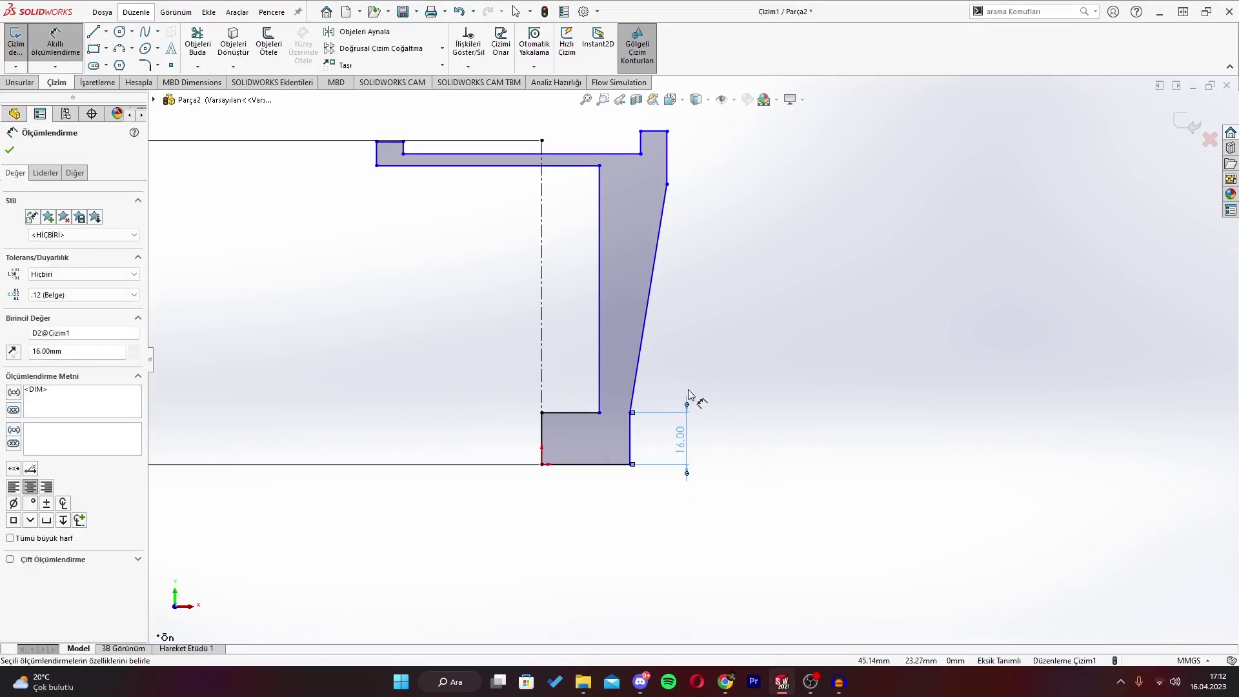
pyautogui.click(588, 193)
pyautogui.click(589, 440)
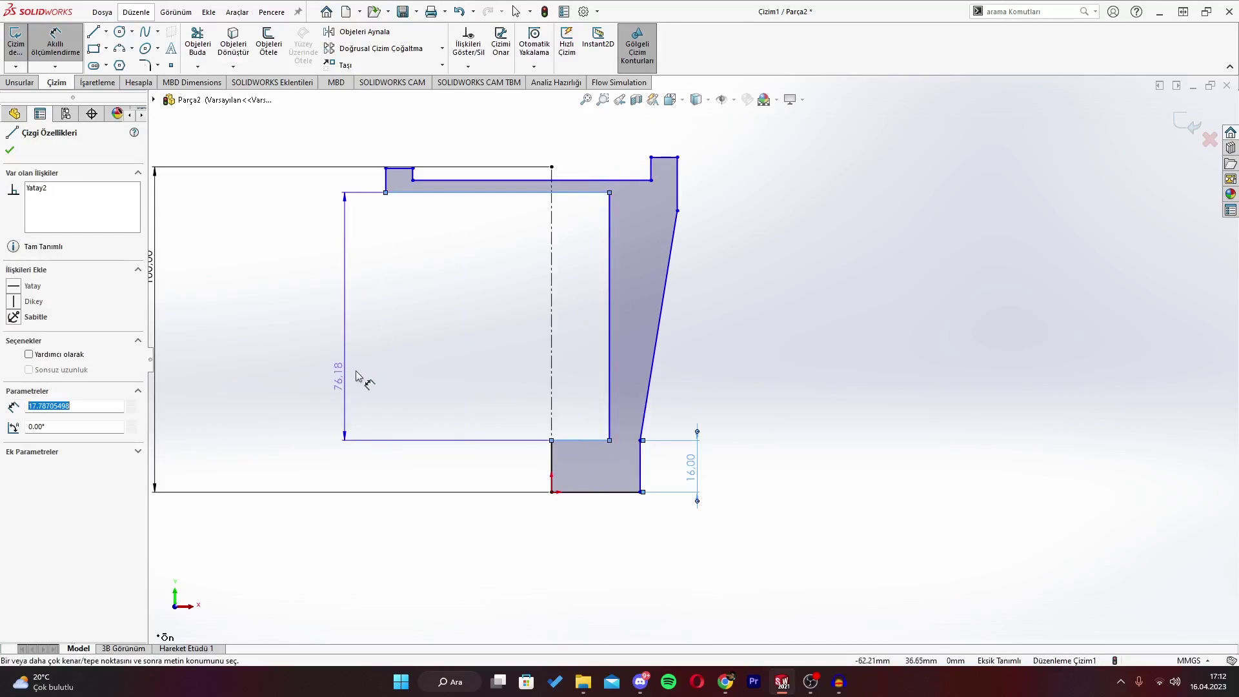
pyautogui.click(338, 355)
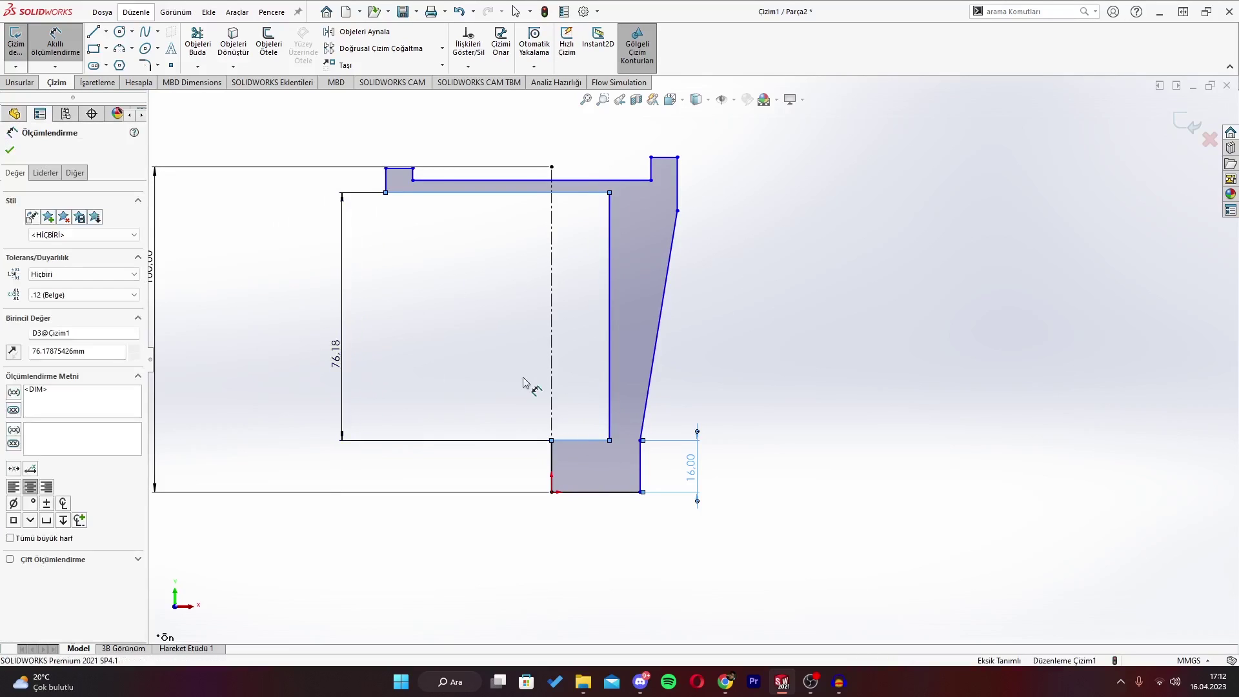
pyautogui.write('76')
pyautogui.press('Return')
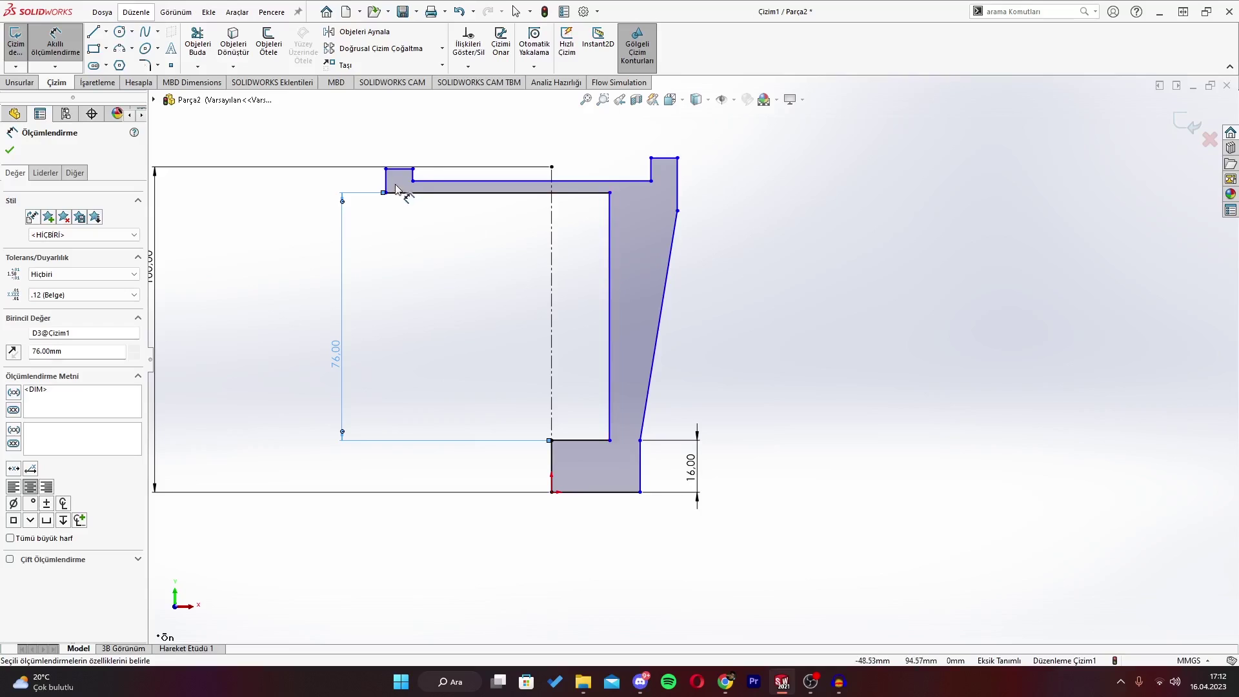
# Set both top lips to 5 mm wide, then cancel the unfinished left-edge dimension.
pyautogui.scroll(-1, 404, 190)
pyautogui.scroll(-2, 404, 184)
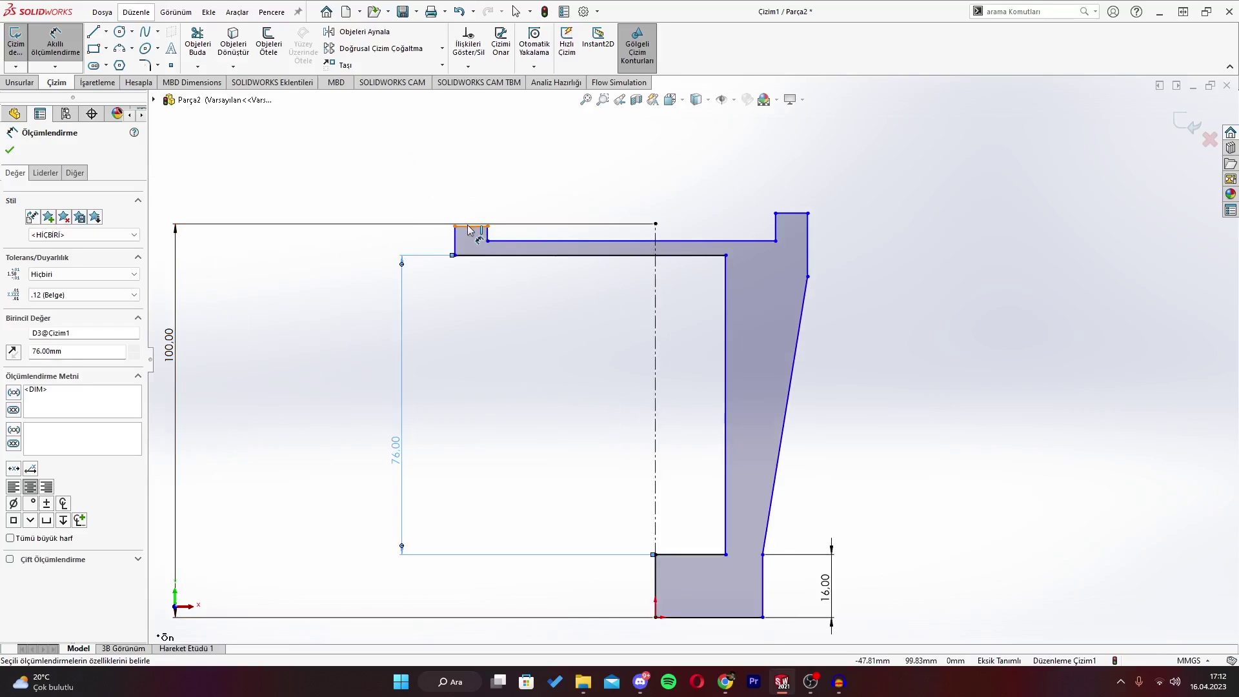
pyautogui.click(470, 226)
pyautogui.click(473, 188)
pyautogui.write('5785954mm')
pyautogui.press('Return')
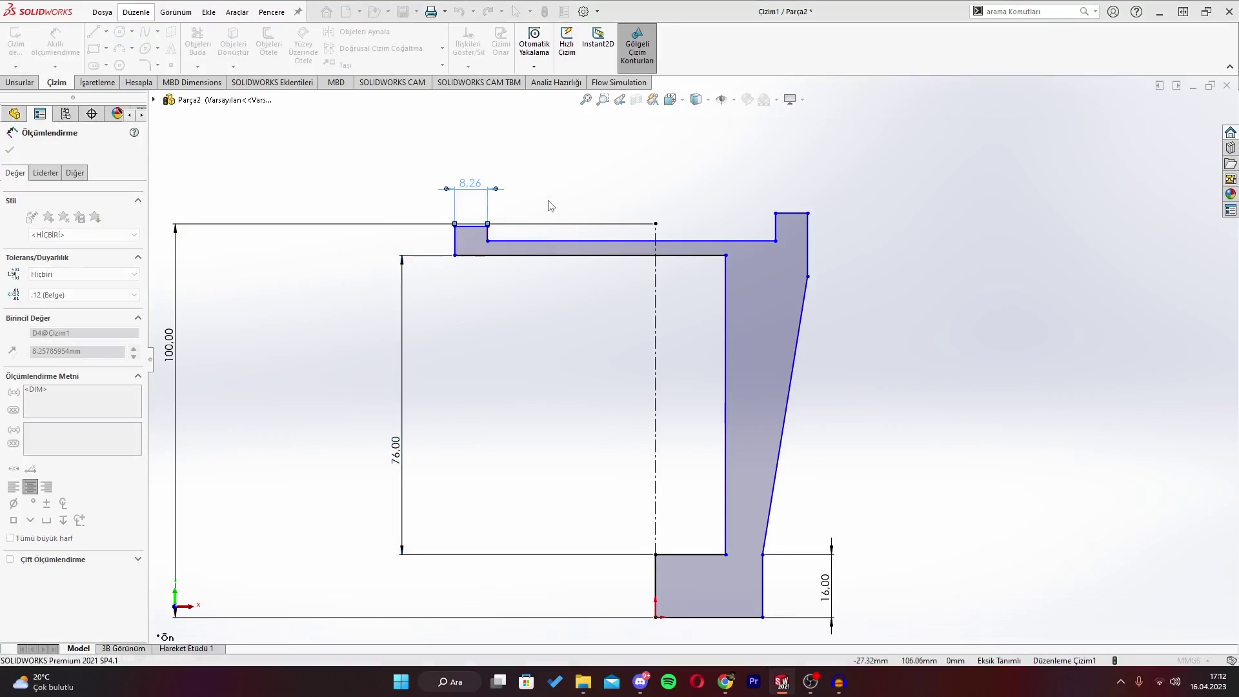
pyautogui.click(789, 212)
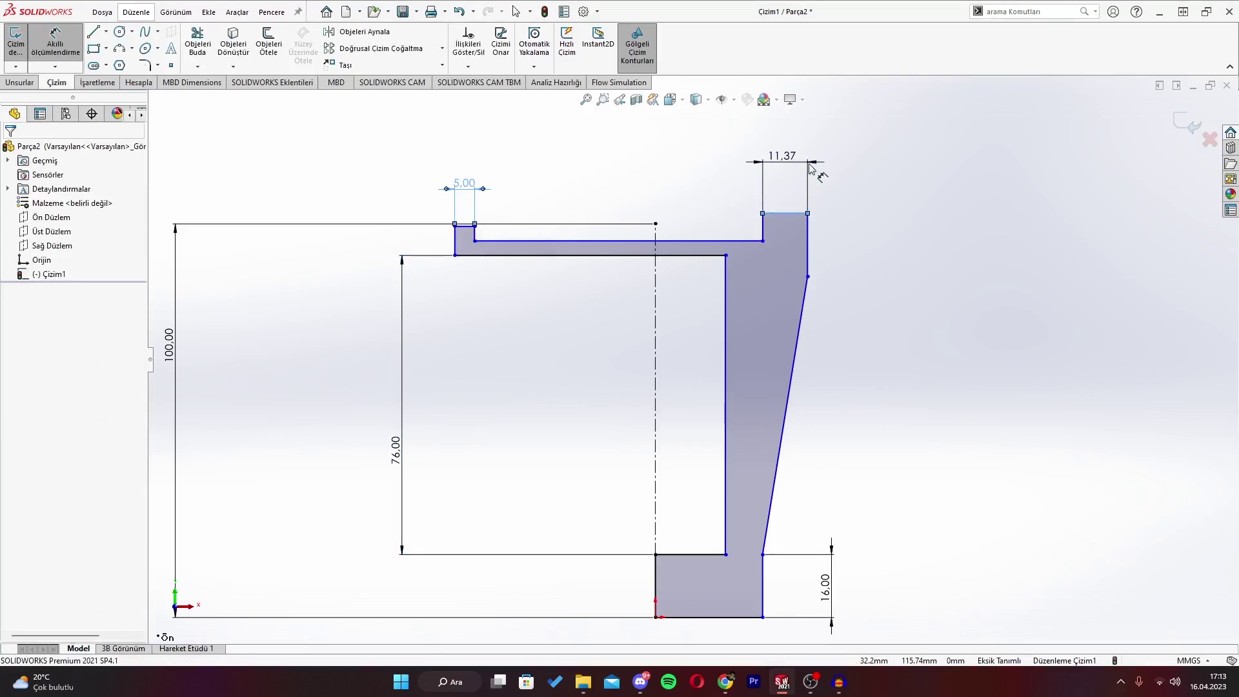
pyautogui.click(797, 158)
pyautogui.write('5.00mm')
pyautogui.press('Return')
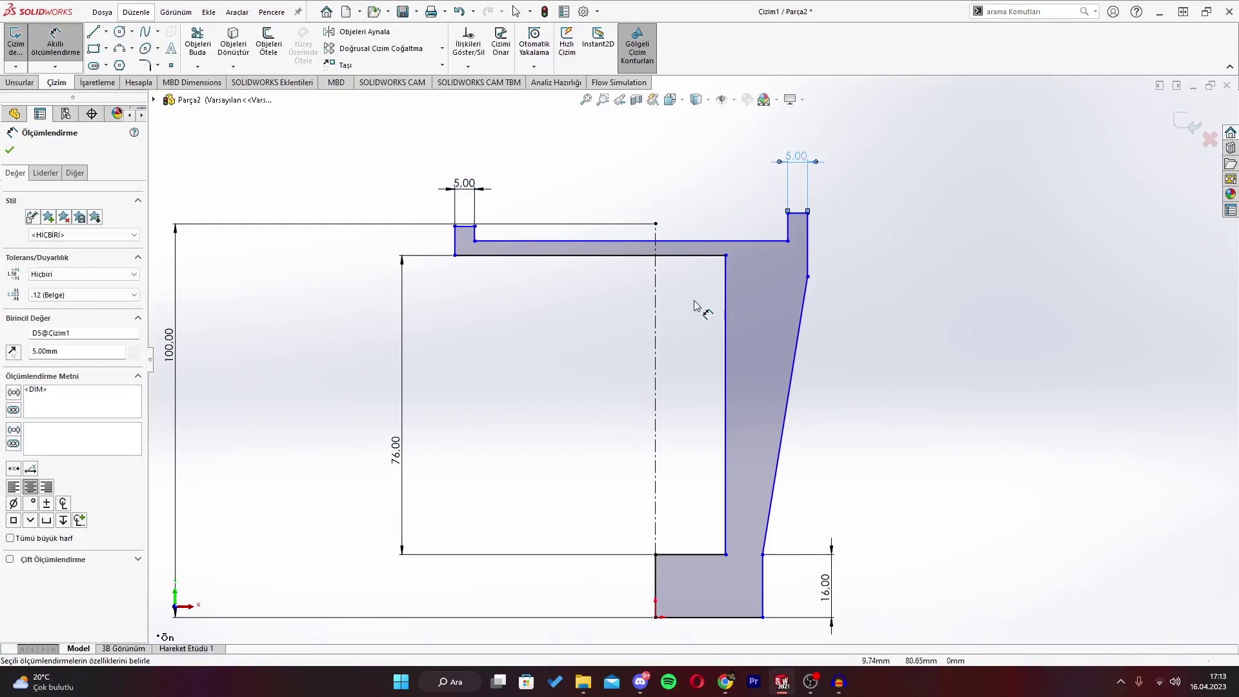
pyautogui.scroll(2, 824, 429)
pyautogui.scroll(-2, 388, 229)
pyautogui.click(373, 229)
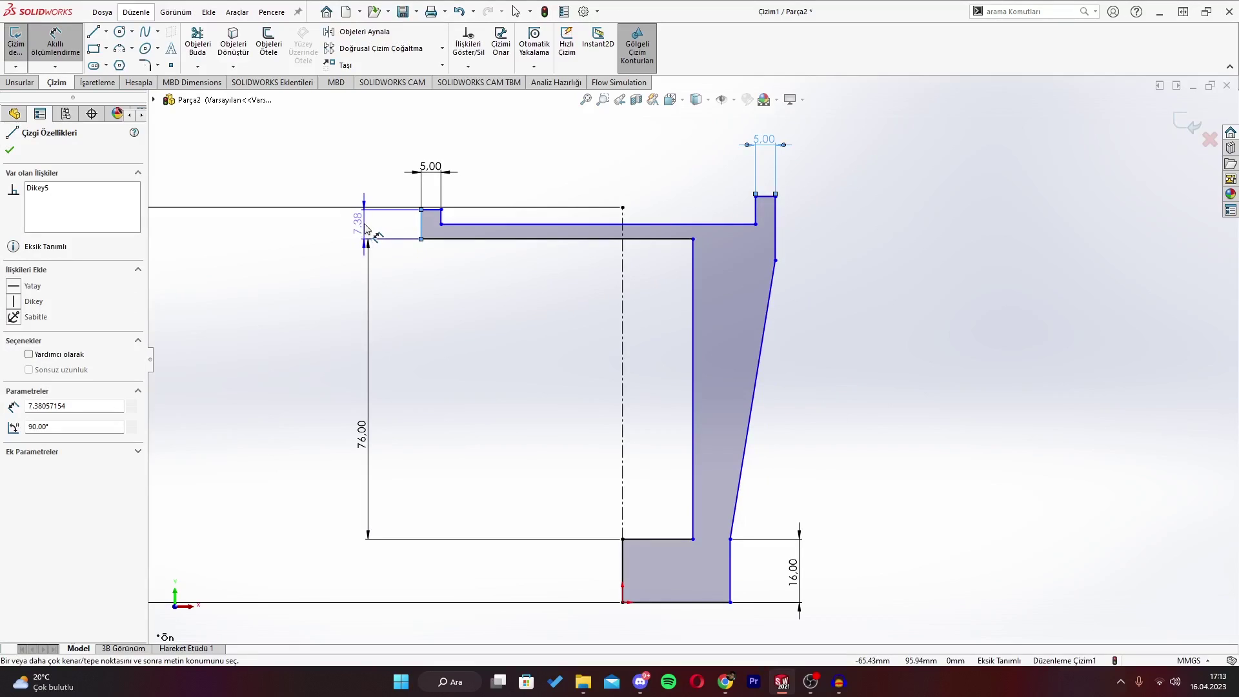
pyautogui.press('Escape')
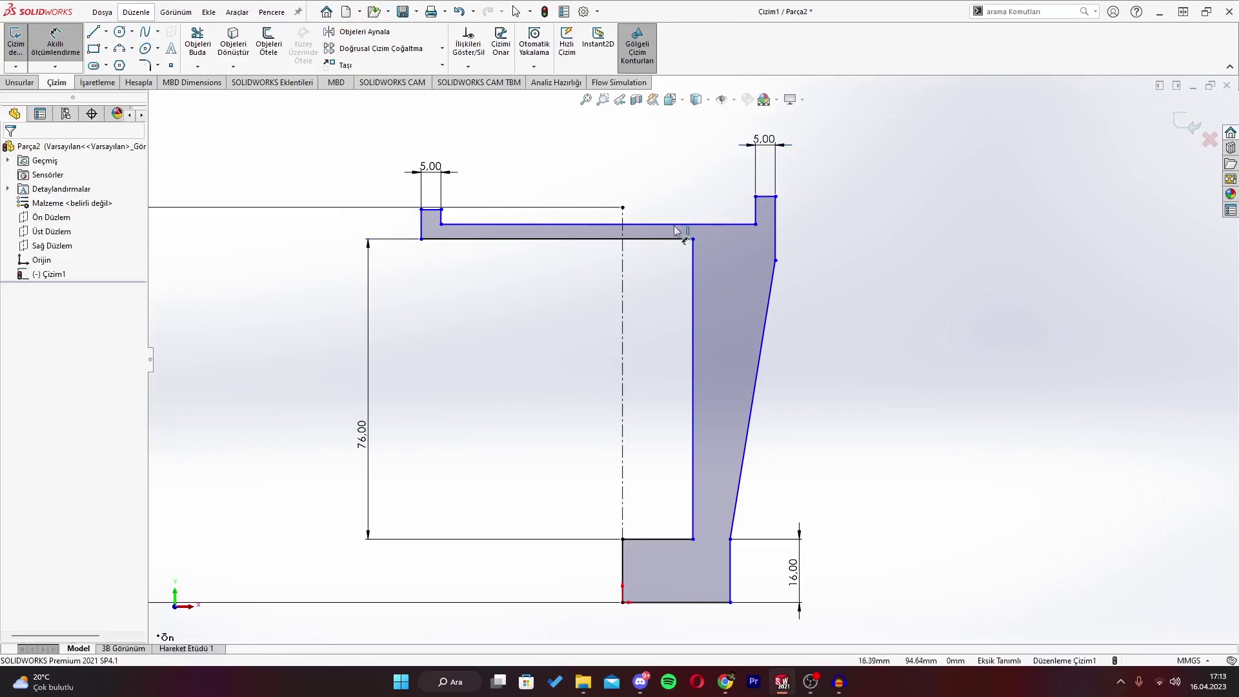
pyautogui.press('Escape')
# Level the two top lip corner points with a Horizontal relation.
pyautogui.click(756, 198)
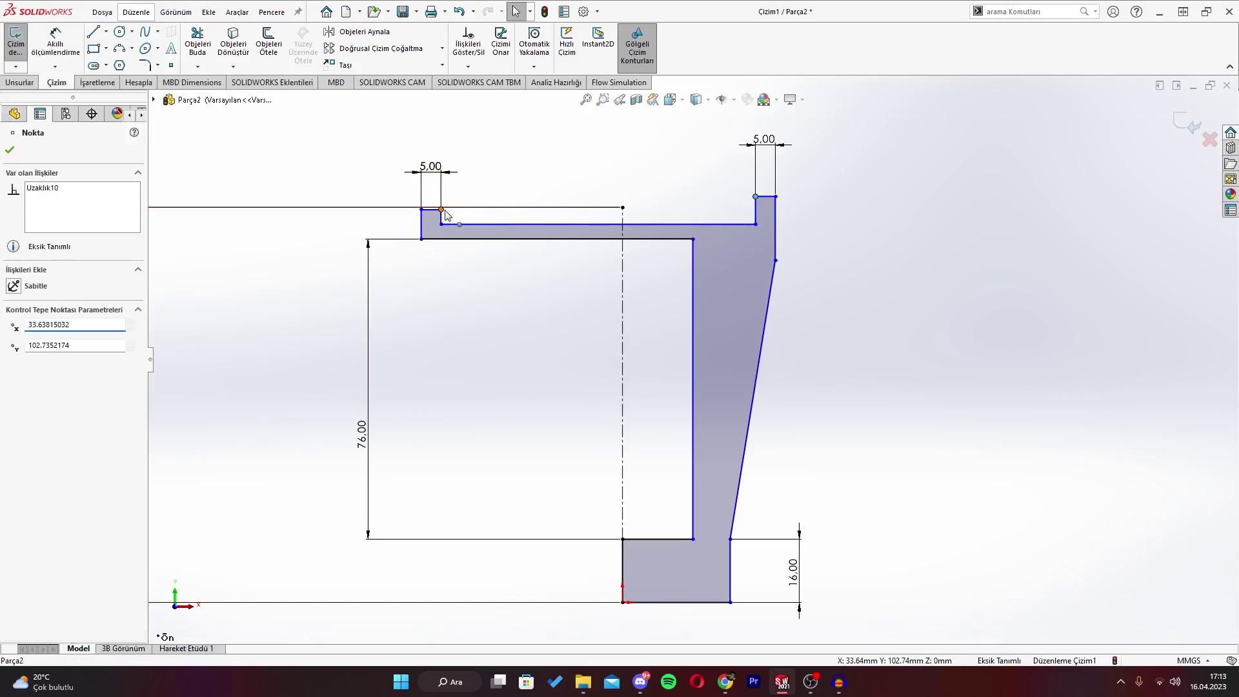
pyautogui.keyDown('ctrl'); pyautogui.click(444, 211); pyautogui.keyUp('ctrl')
pyautogui.click(15, 363)
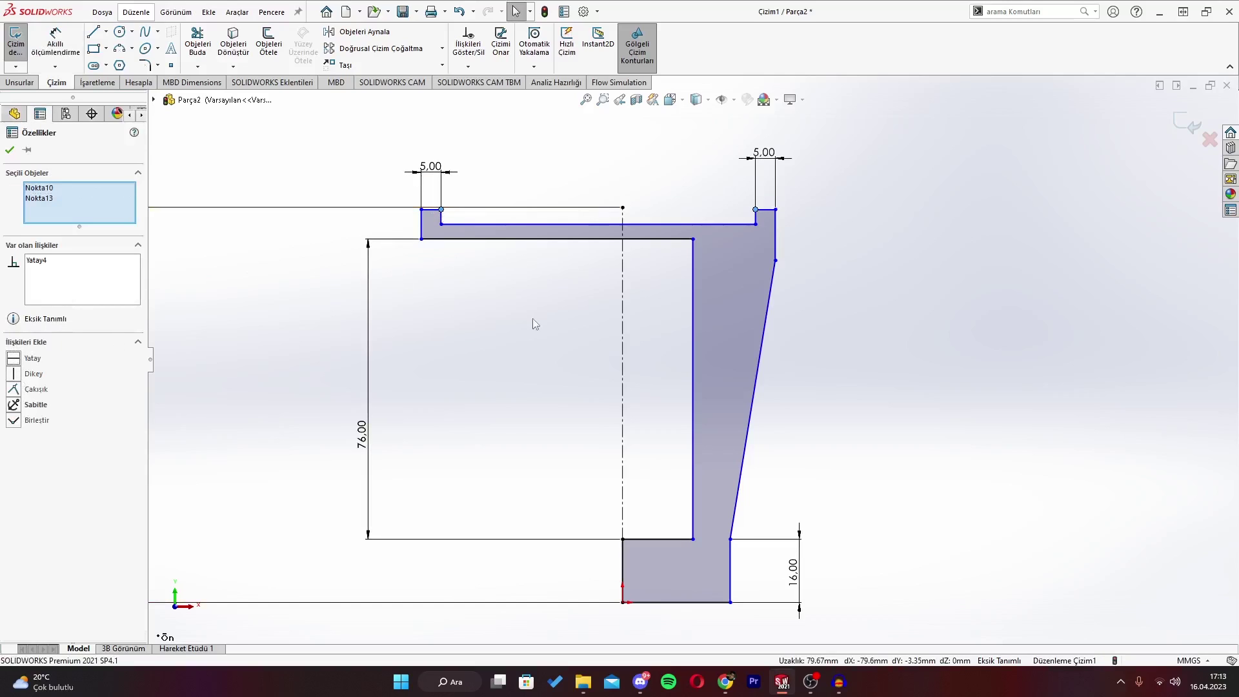
pyautogui.click(686, 313)
pyautogui.scroll(1, 691, 316)
pyautogui.scroll(-1, 834, 312)
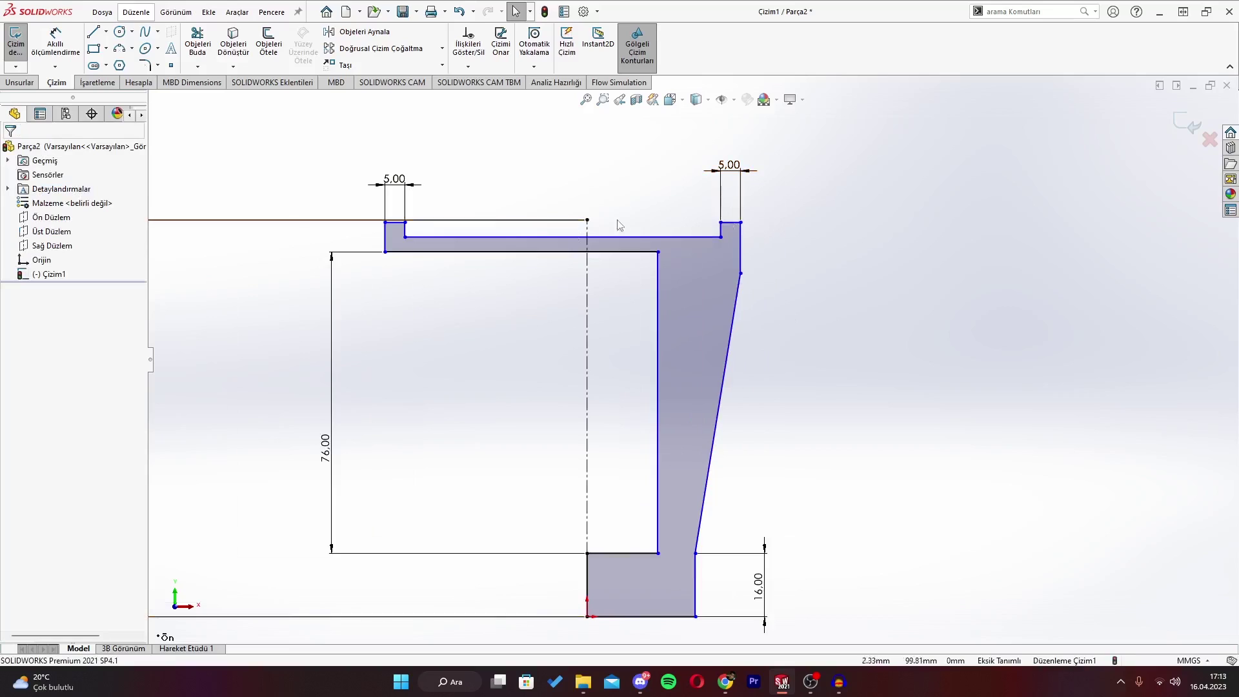
# Dimension the top bar's left edge to 7 mm.
pyautogui.press('d')
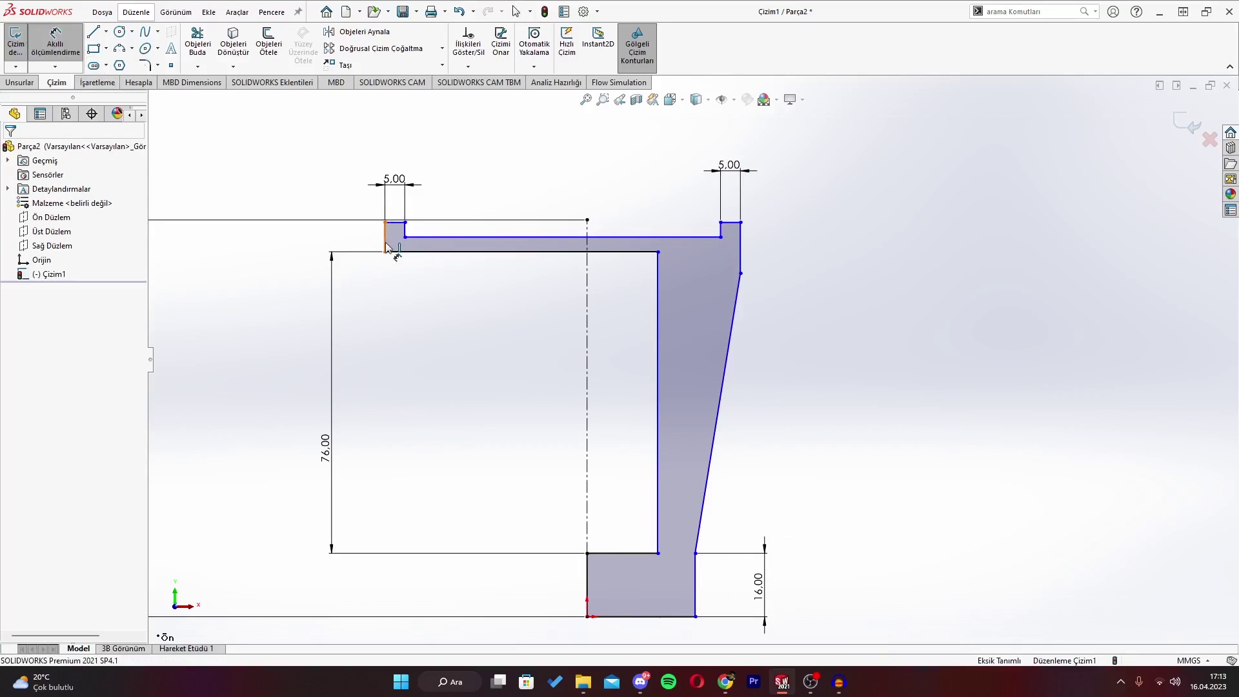
pyautogui.click(386, 240)
pyautogui.click(357, 242)
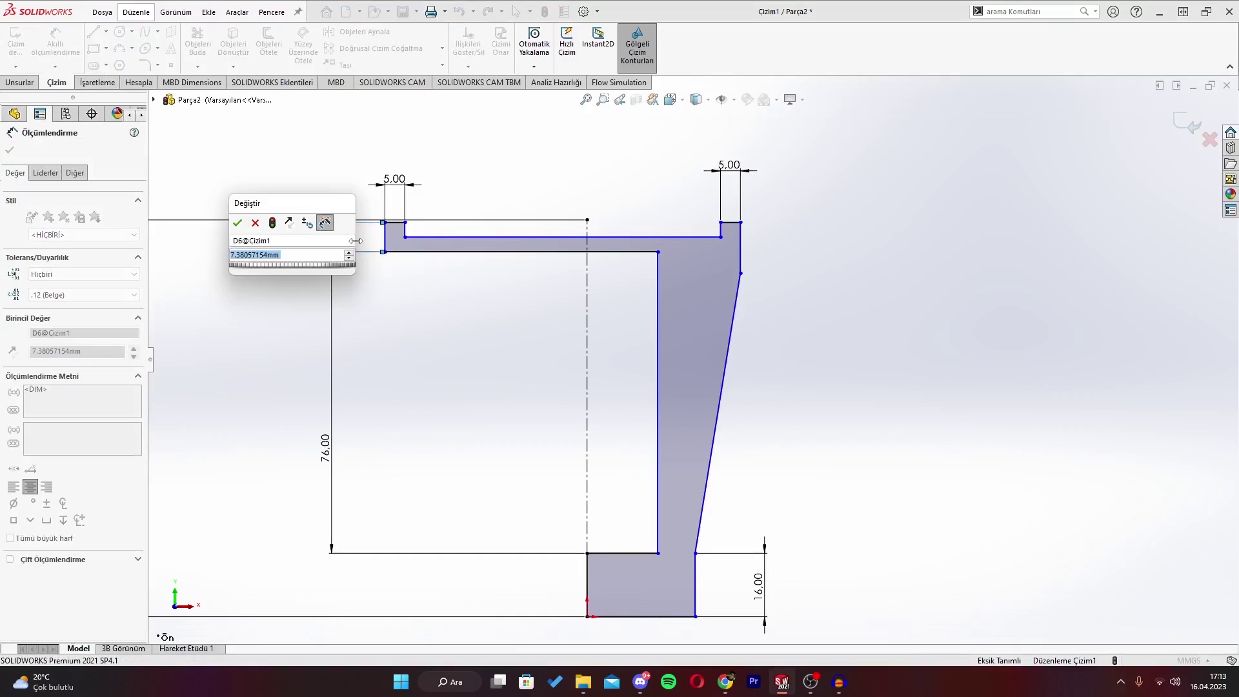
pyautogui.write('7')
pyautogui.press('Return')
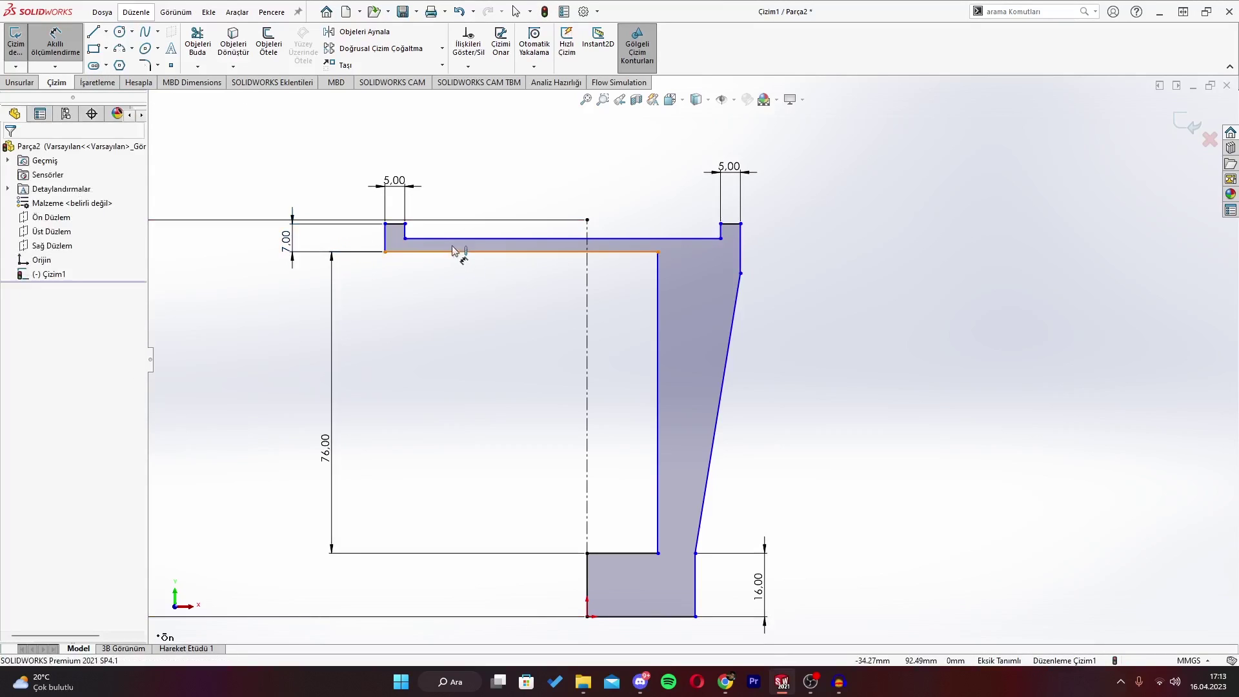
# Add a 3.31 mm distance dimension between the top bar edges.
pyautogui.click(456, 252)
pyautogui.click(558, 238)
pyautogui.click(284, 256)
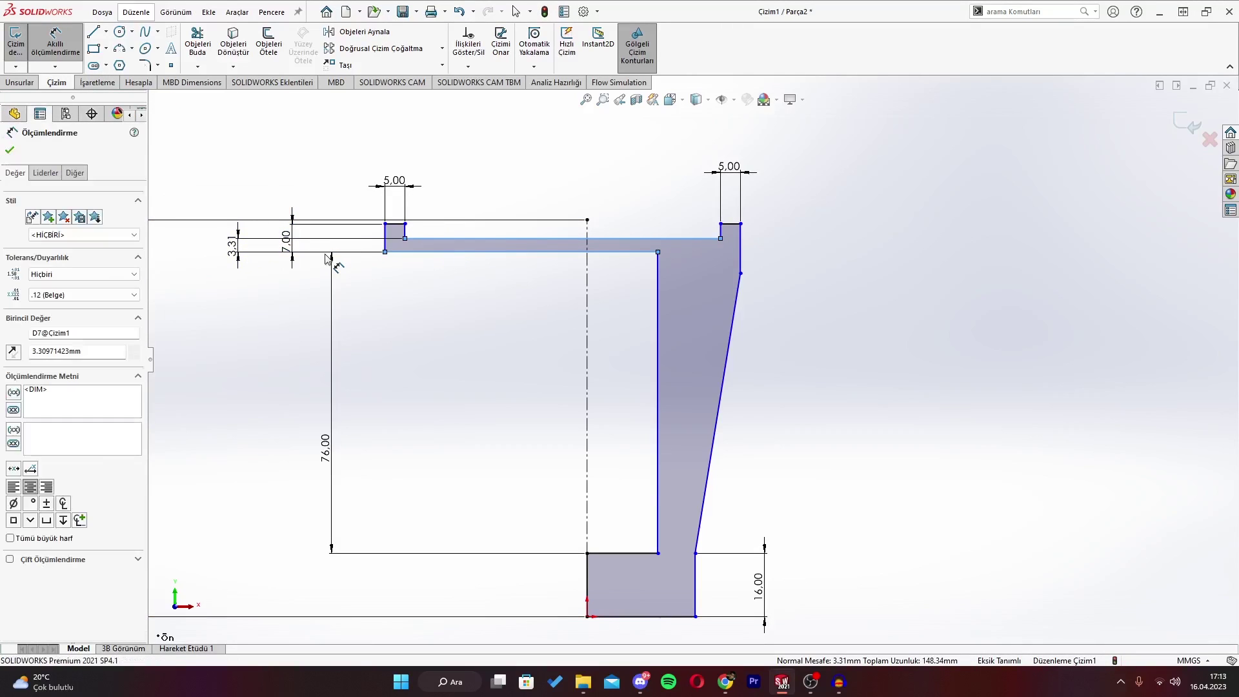
pyautogui.press('Return')
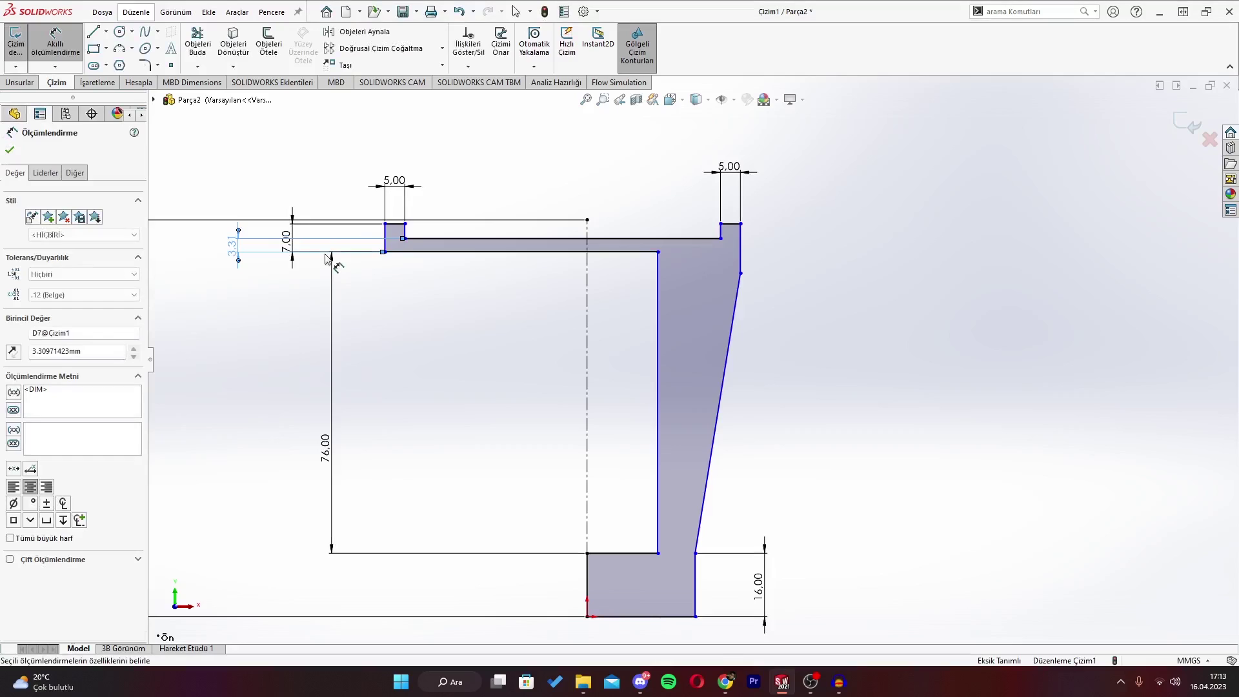
pyautogui.scroll(-2, 353, 219)
pyautogui.scroll(2, 874, 374)
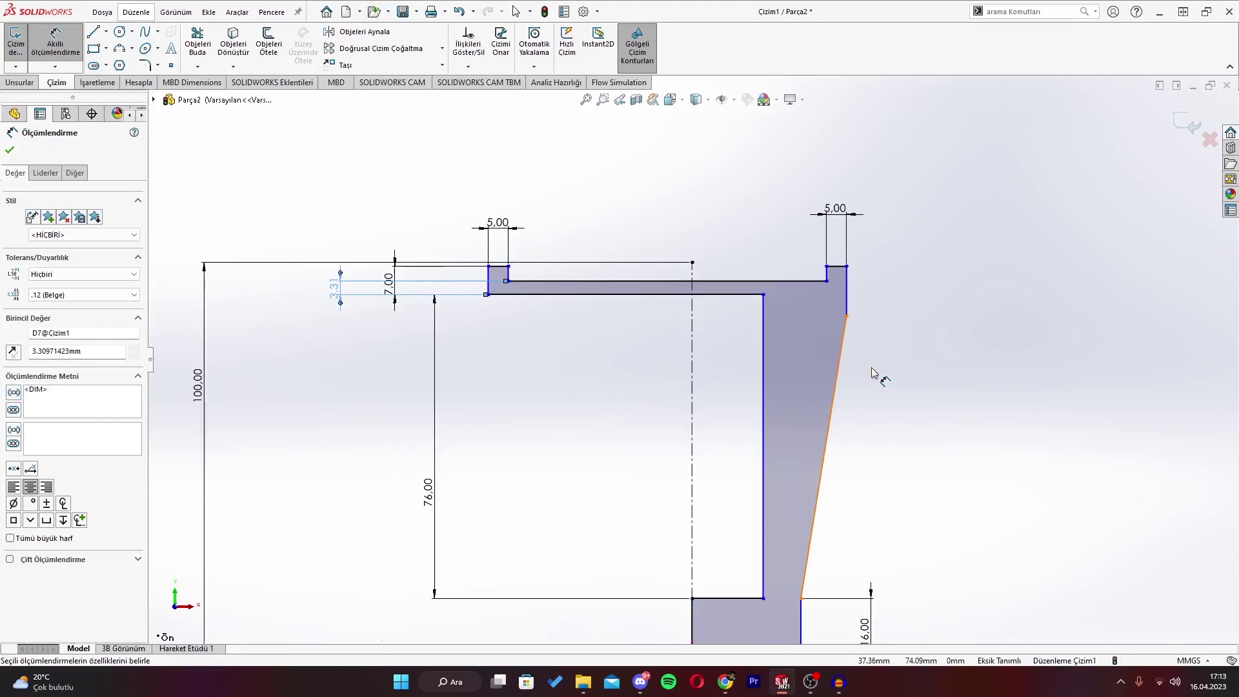
pyautogui.scroll(-2, 783, 542)
pyautogui.scroll(3, 727, 556)
# Drag the inner vertical line right to widen the profile.
pyautogui.press('Escape')
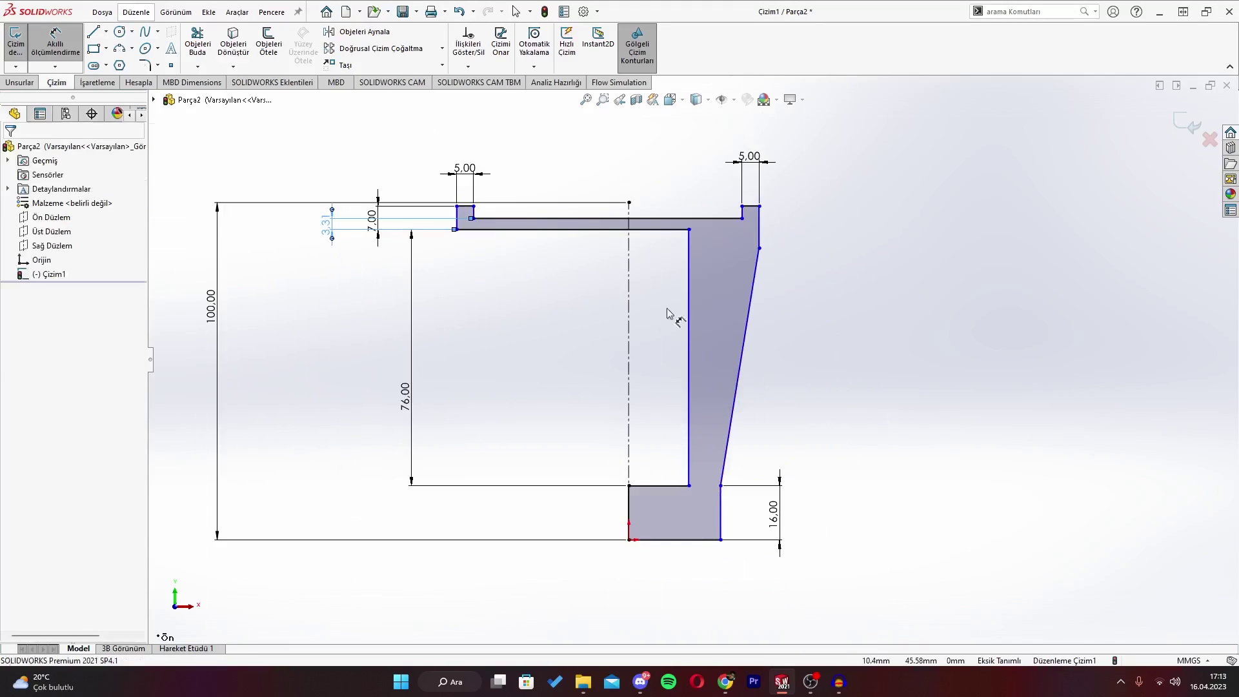
pyautogui.scroll(-2, 677, 316)
pyautogui.click(648, 252)
pyautogui.moveTo(648, 249); pyautogui.dragTo(683, 265)
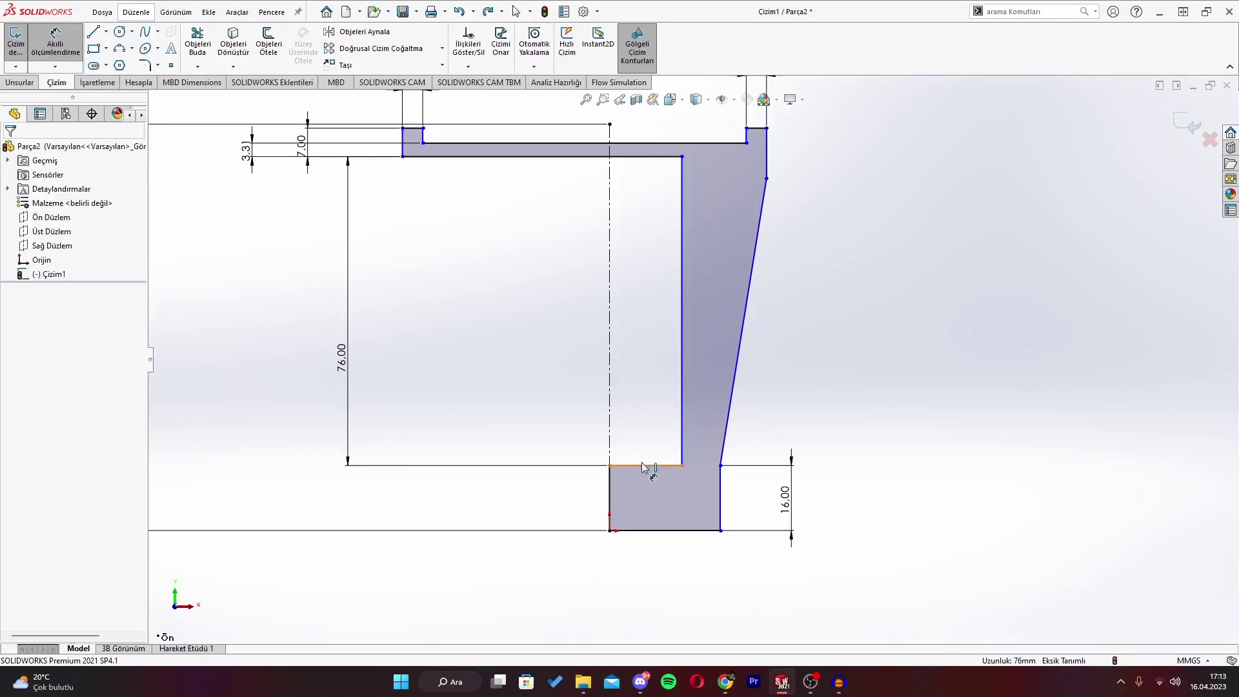
# Set the bottom inner edge to 17 mm and place the 70.56 height dimension.
pyautogui.click(640, 466)
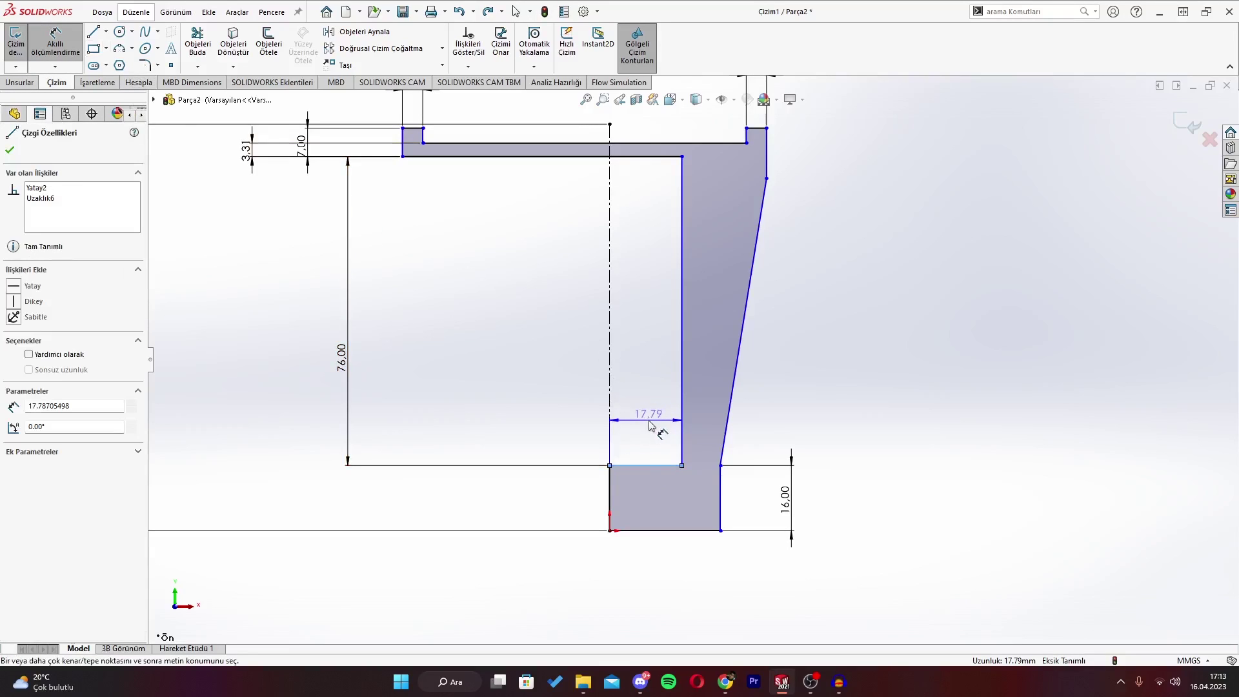
pyautogui.click(671, 422)
pyautogui.write('17')
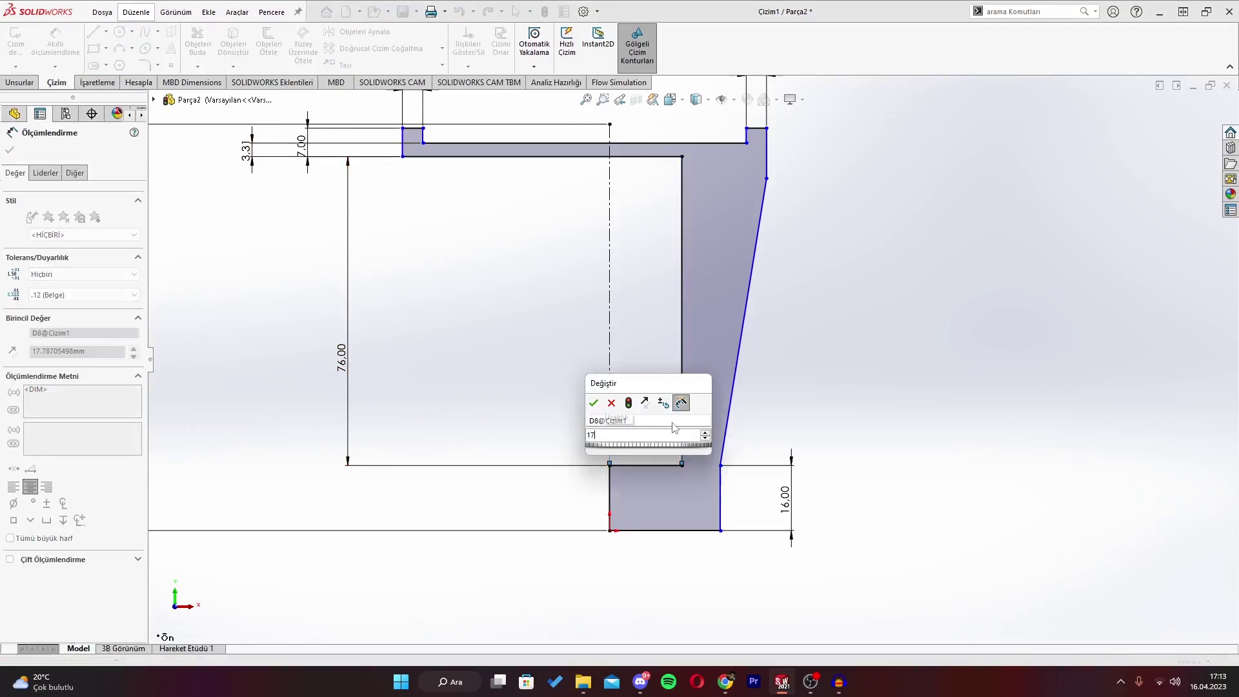
pyautogui.click(594, 402)
pyautogui.scroll(1, 674, 277)
pyautogui.scroll(-1, 704, 226)
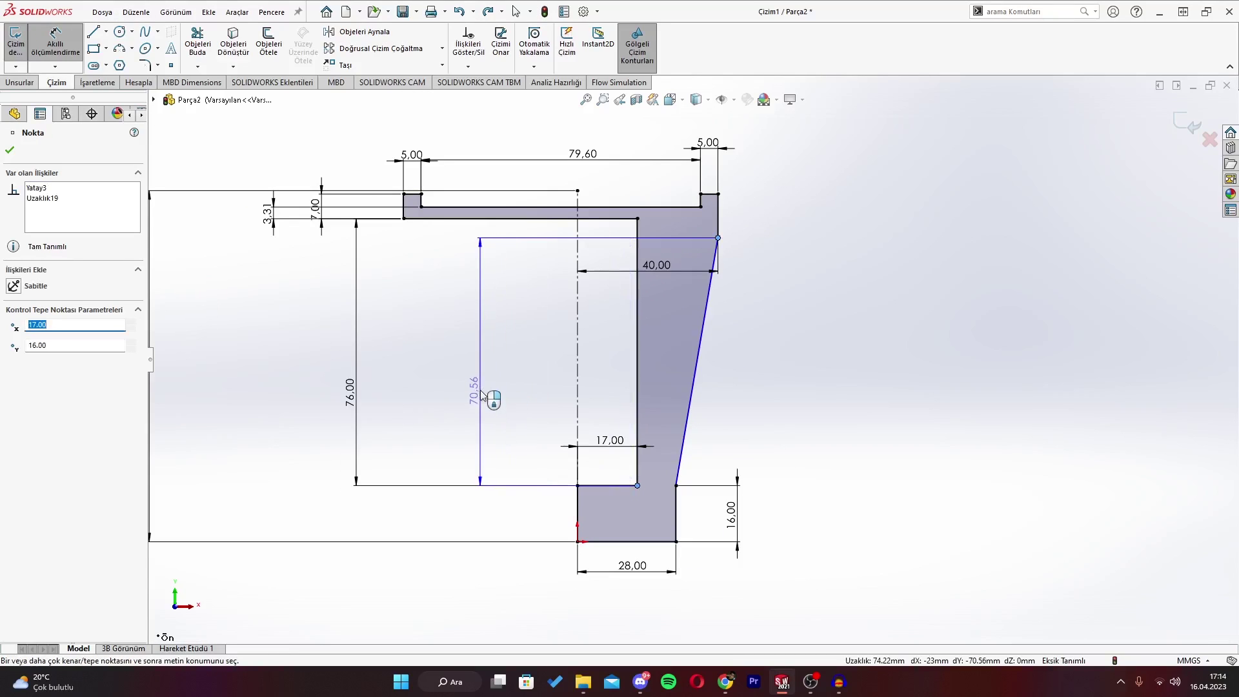
pyautogui.click(479, 387)
pyautogui.press('Return')
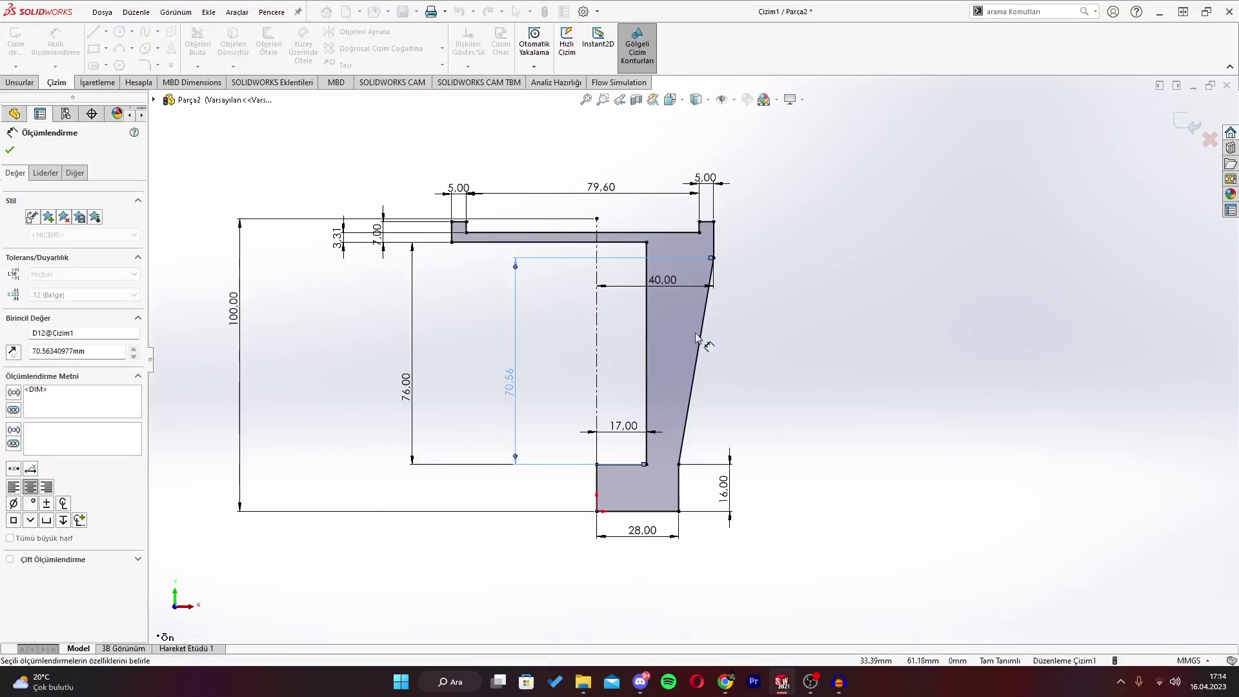
pyautogui.scroll(2, 716, 349)
pyautogui.click(11, 151)
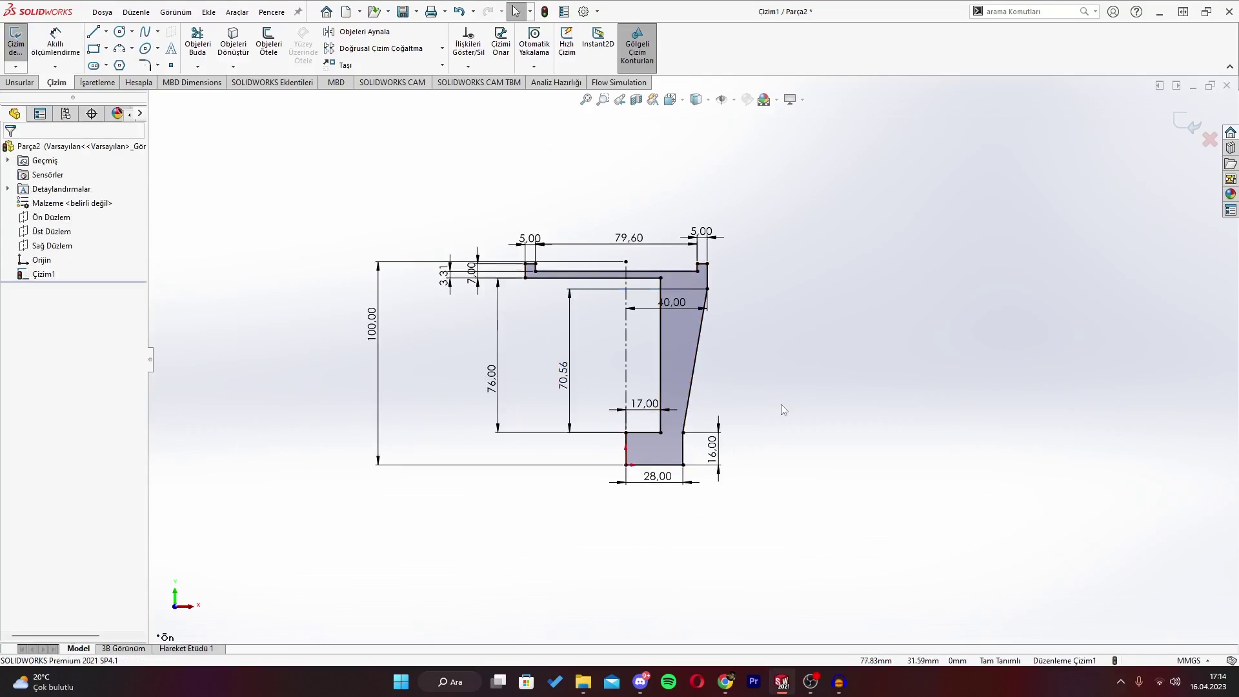
pyautogui.scroll(1, 774, 387)
pyautogui.scroll(-2, 769, 362)
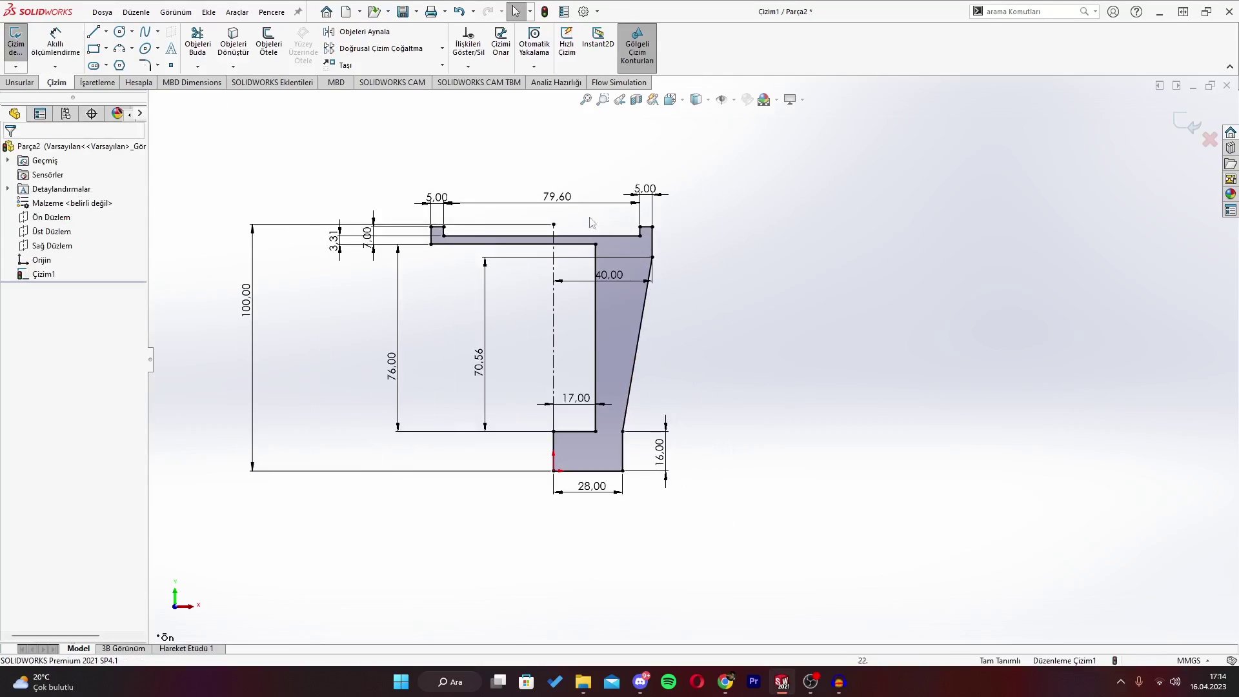
# Revolve the profile 360° about the bottom 28.00 line to create Döndür1.
pyautogui.click(21, 83)
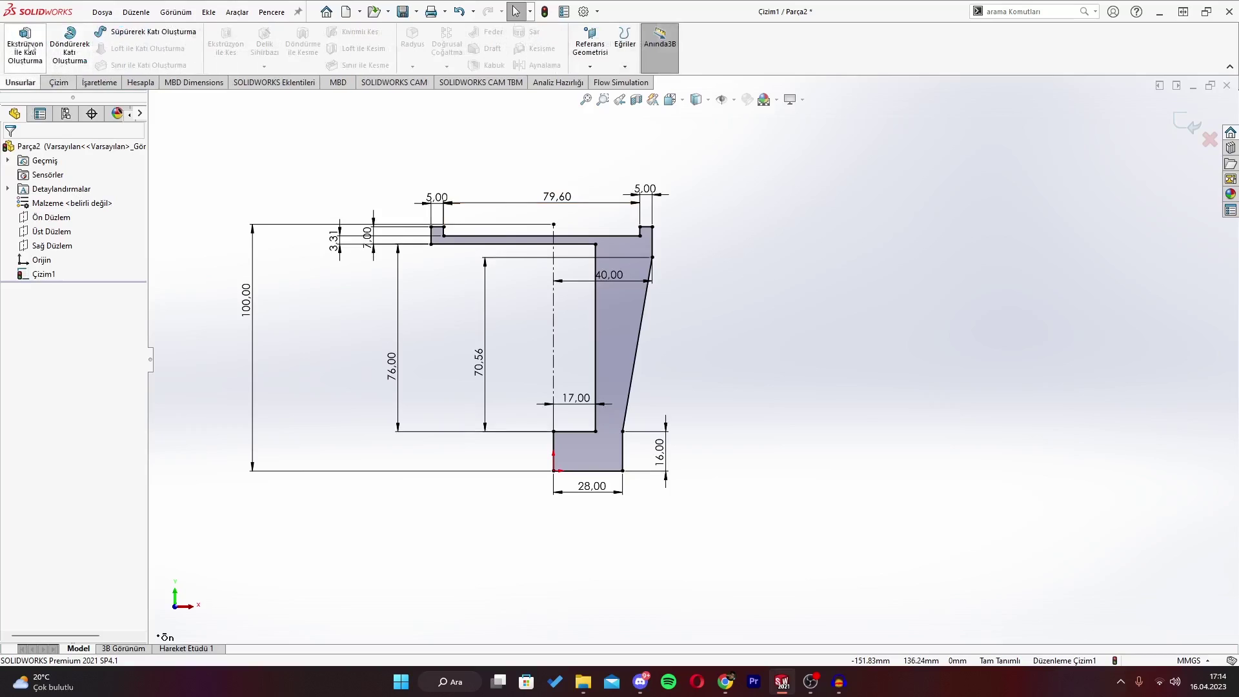
pyautogui.click(76, 59)
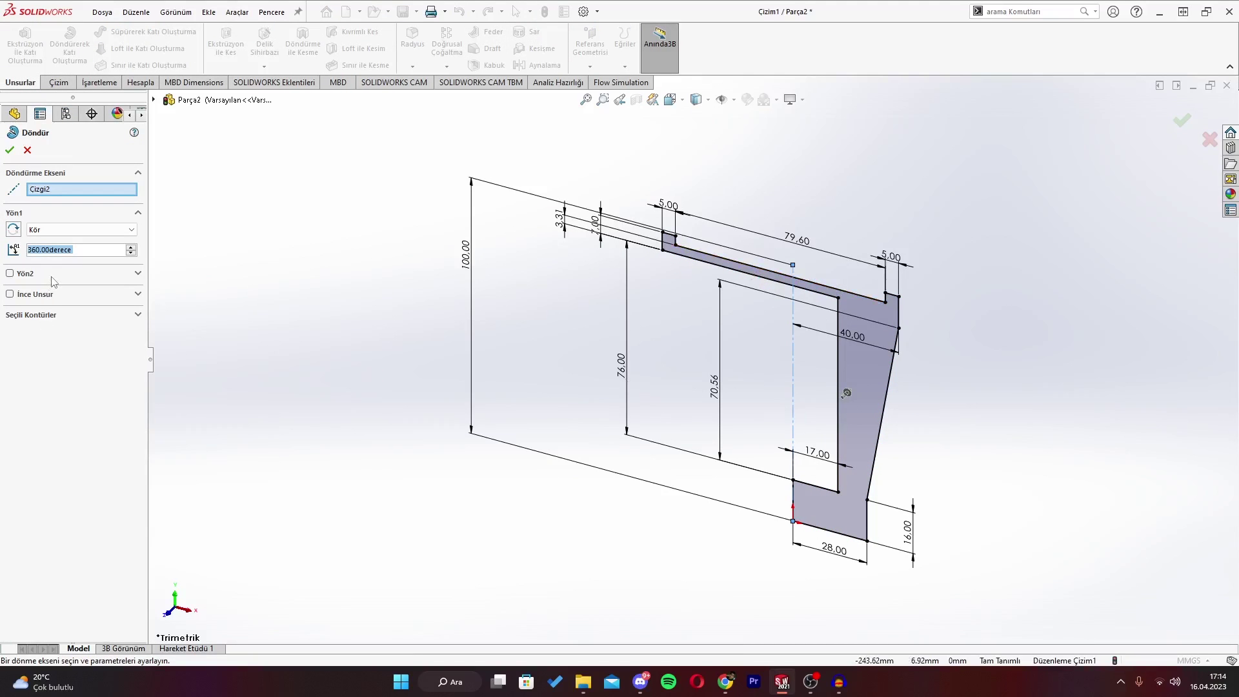
pyautogui.click(810, 525)
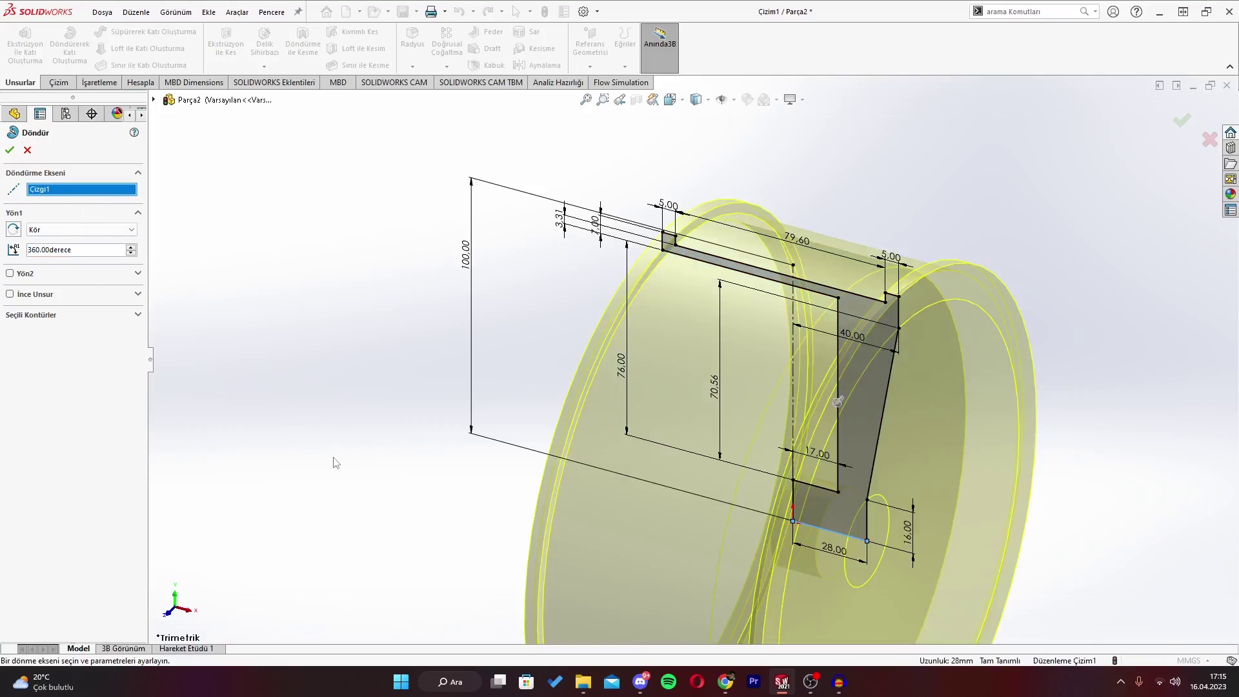
pyautogui.click(10, 151)
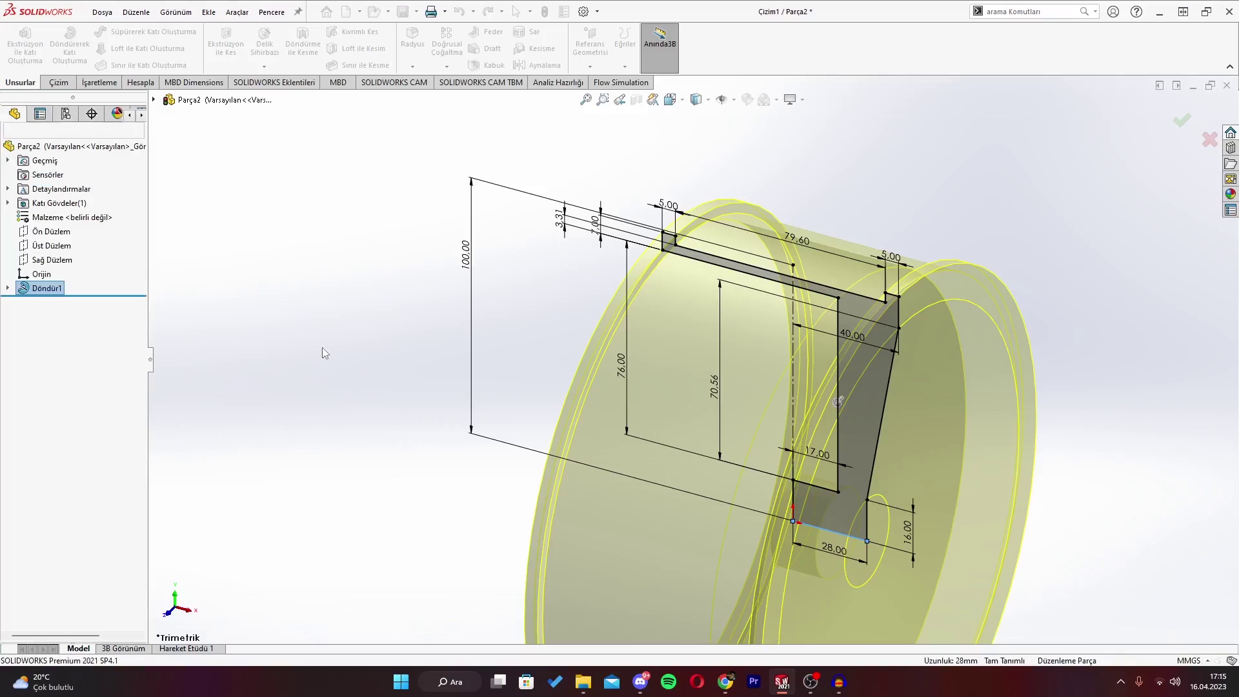
# Orbit the revolved rim, expand Döndür1 to show its sketch, and switch between front and isometric views.
pyautogui.scroll(4, 1126, 413)
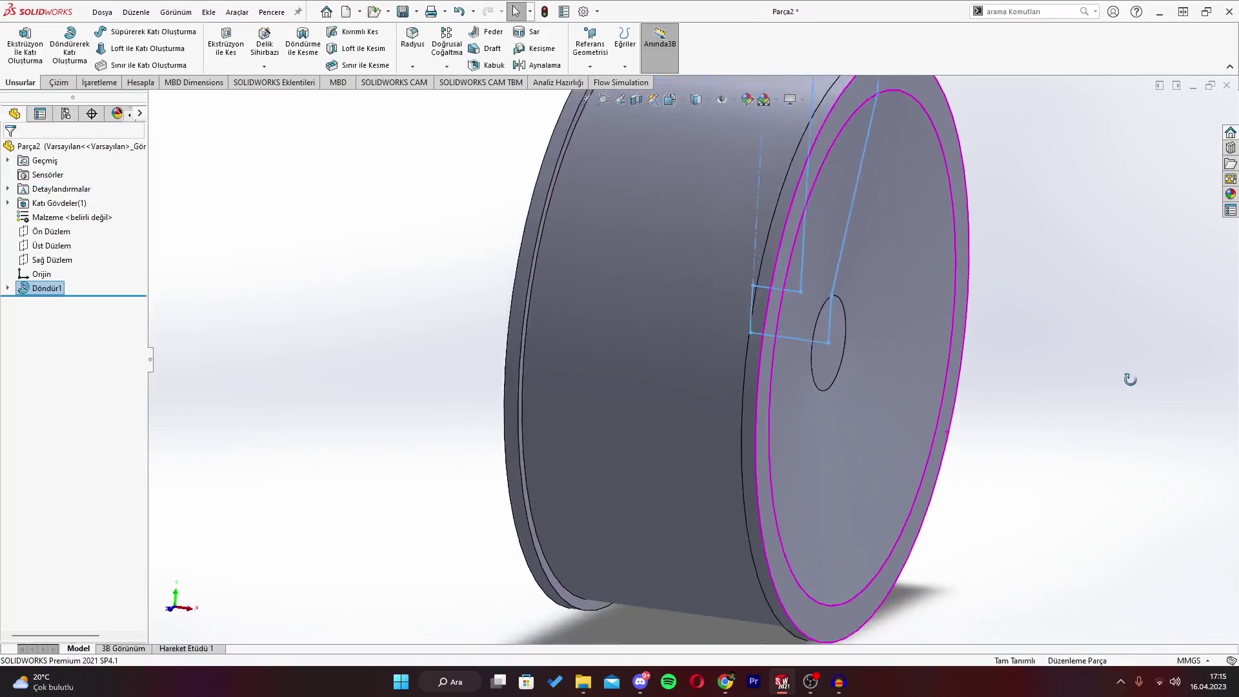
pyautogui.scroll(3, 1091, 381)
pyautogui.click(1002, 342)
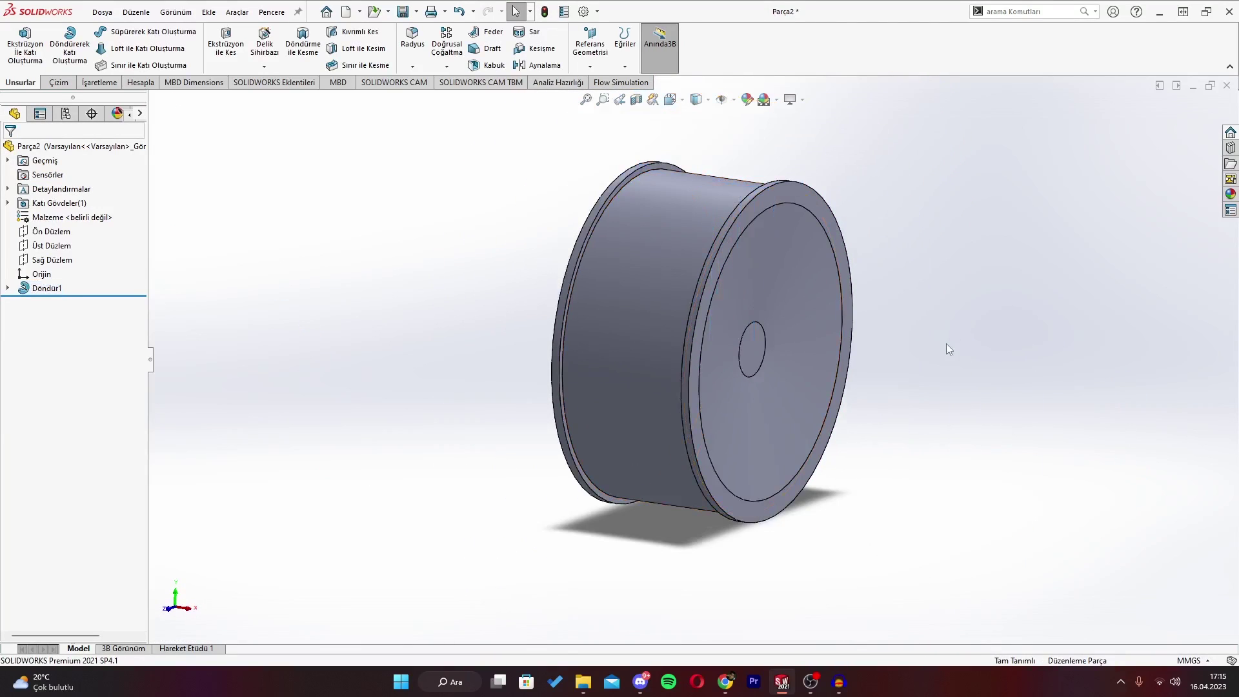
pyautogui.moveTo(946, 344)
pyautogui.mouseDown(button='middle')
pyautogui.moveTo(904, 318)
pyautogui.moveTo(1044, 285)
pyautogui.moveTo(1026, 287)
pyautogui.mouseUp(button='middle')
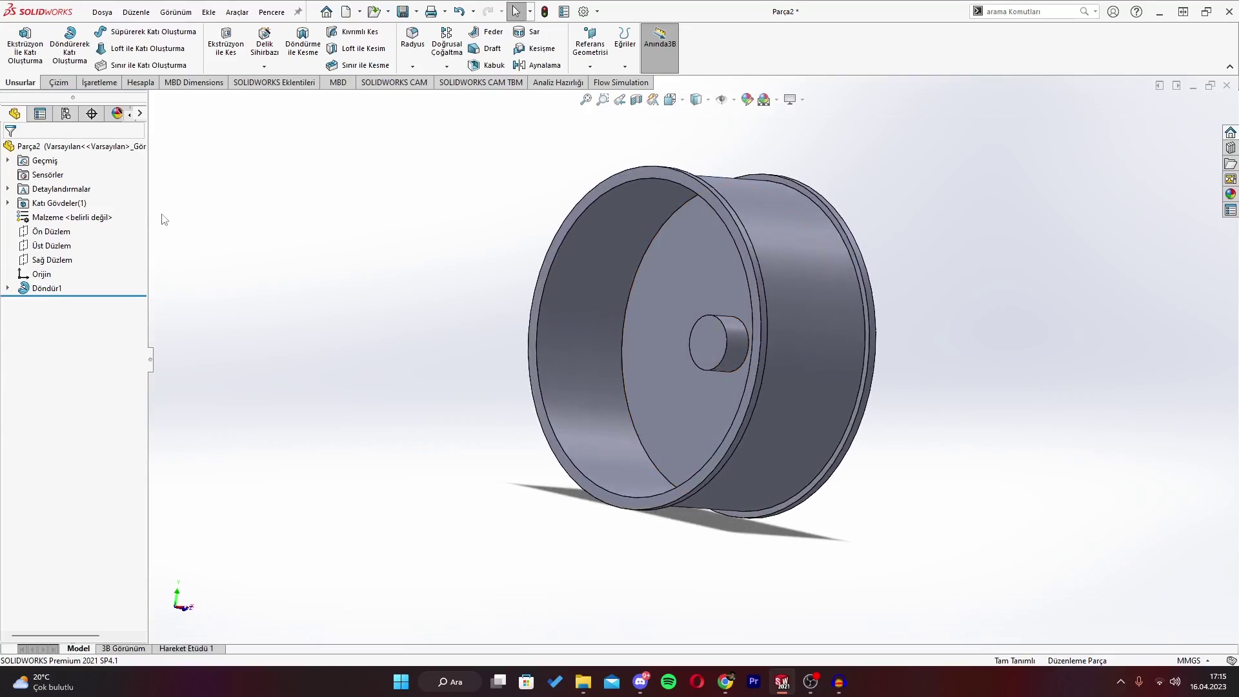
pyautogui.click(8, 288)
pyautogui.hotkey('ctrl', '1')
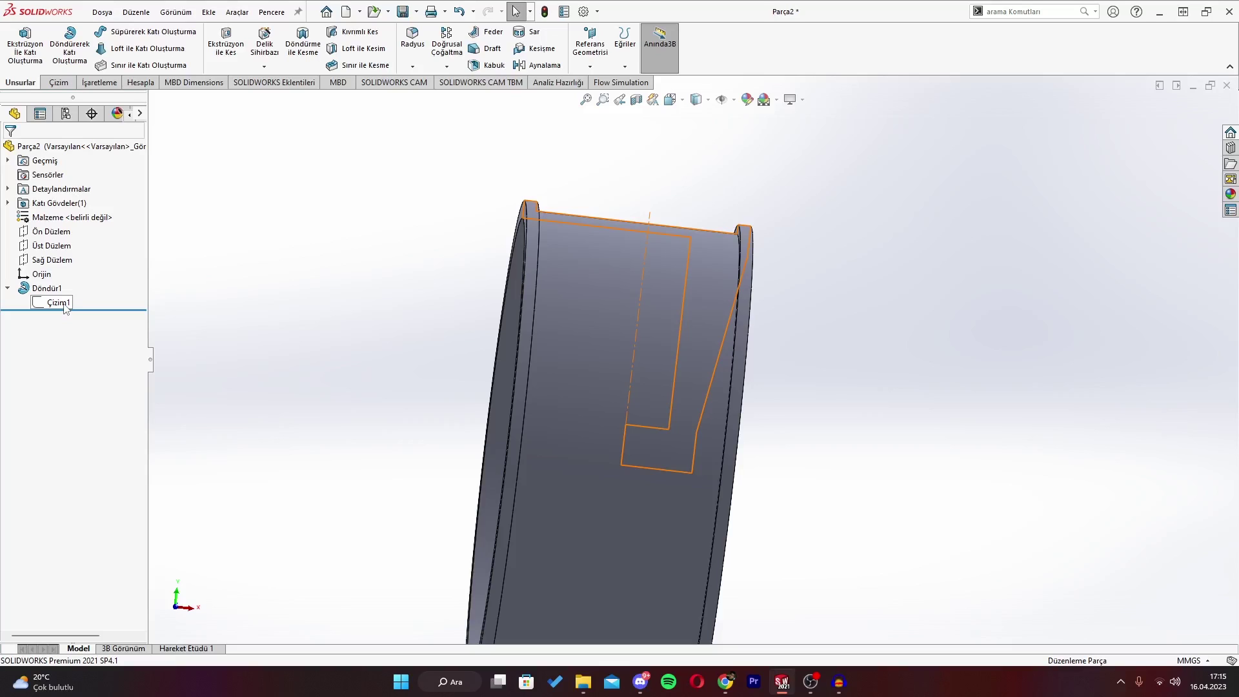
pyautogui.hotkey('ctrl', '7')
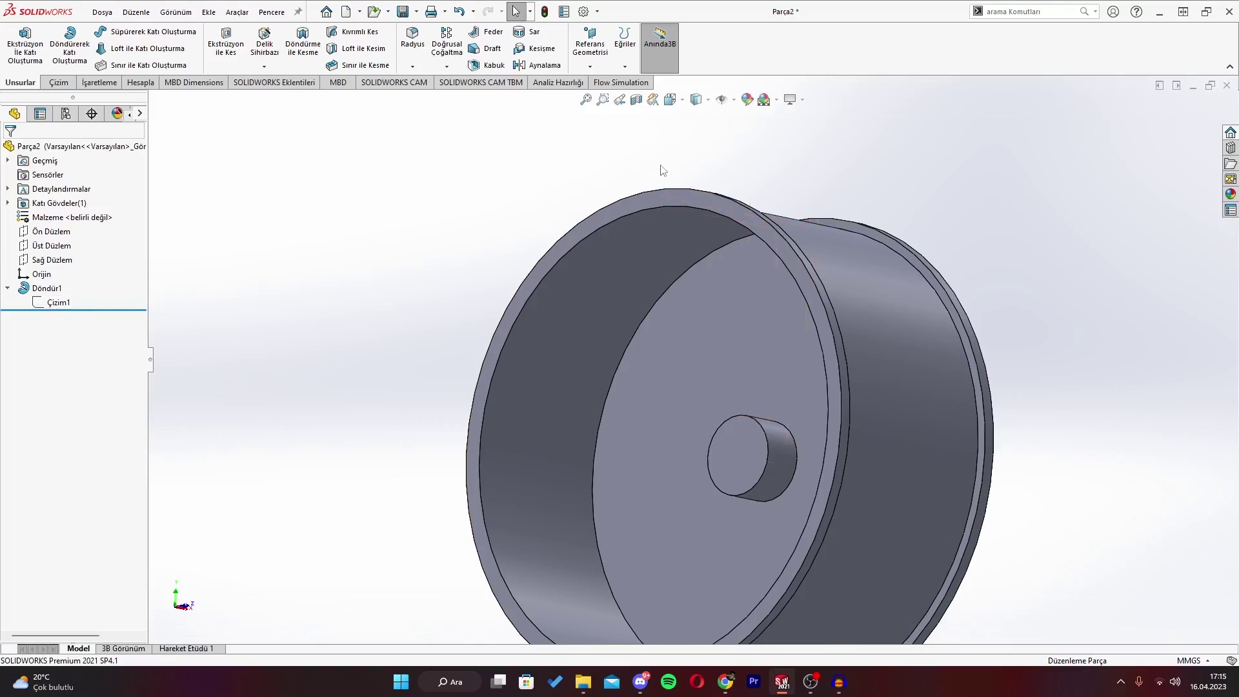
pyautogui.moveTo(401, 216); pyautogui.dragTo(330, 207, button='middle')
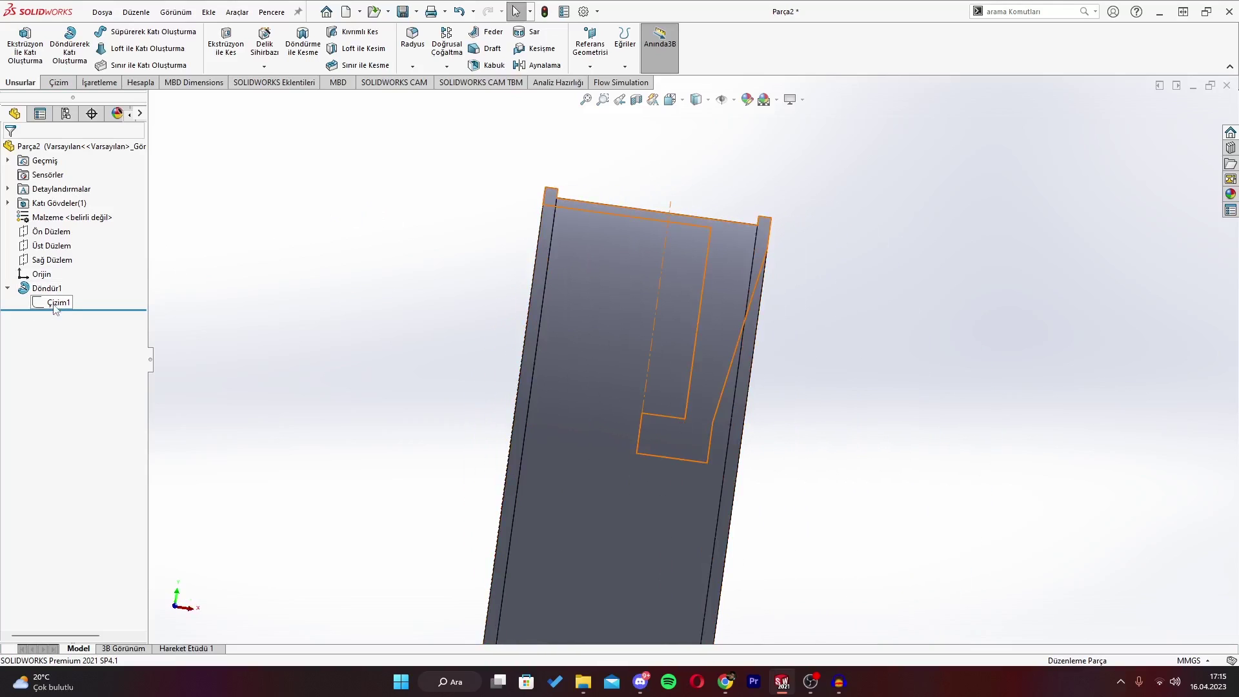
pyautogui.moveTo(327, 299)
pyautogui.mouseDown(button='middle')
pyautogui.moveTo(757, 342)
pyautogui.moveTo(714, 410)
pyautogui.moveTo(415, 327)
pyautogui.mouseUp(button='middle')
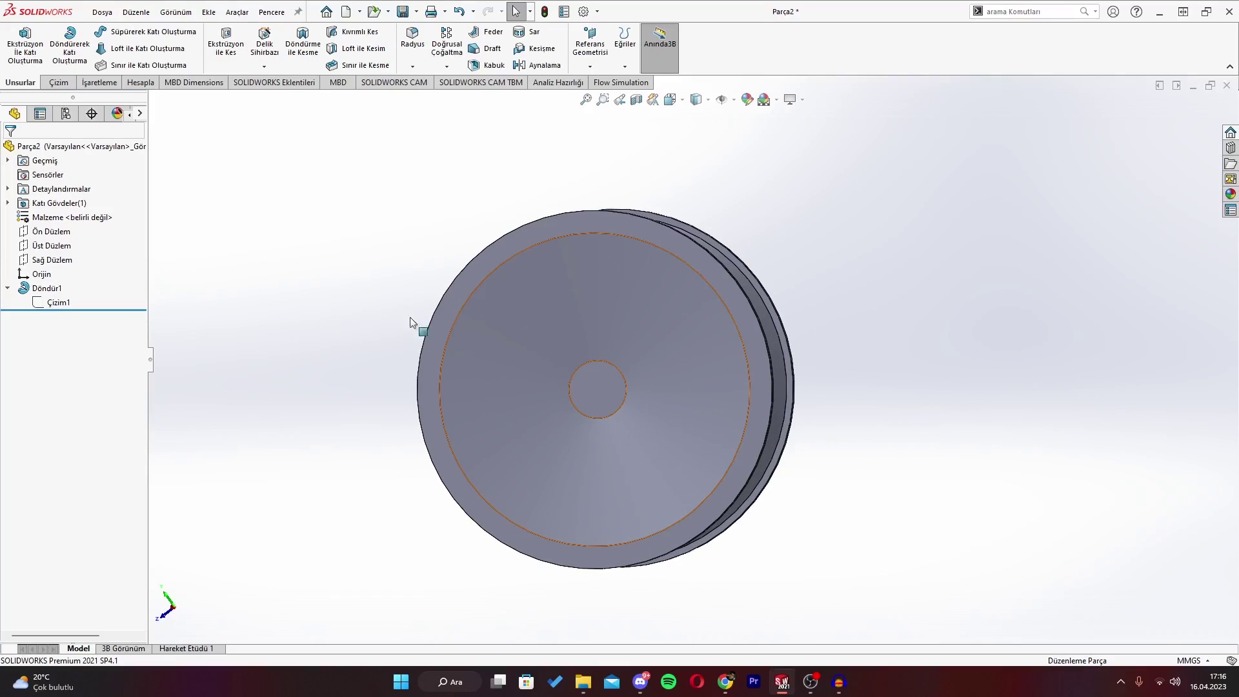
# Turn the view Normal To the Sağ Düzlem plane.
pyautogui.rightClick(51, 260)
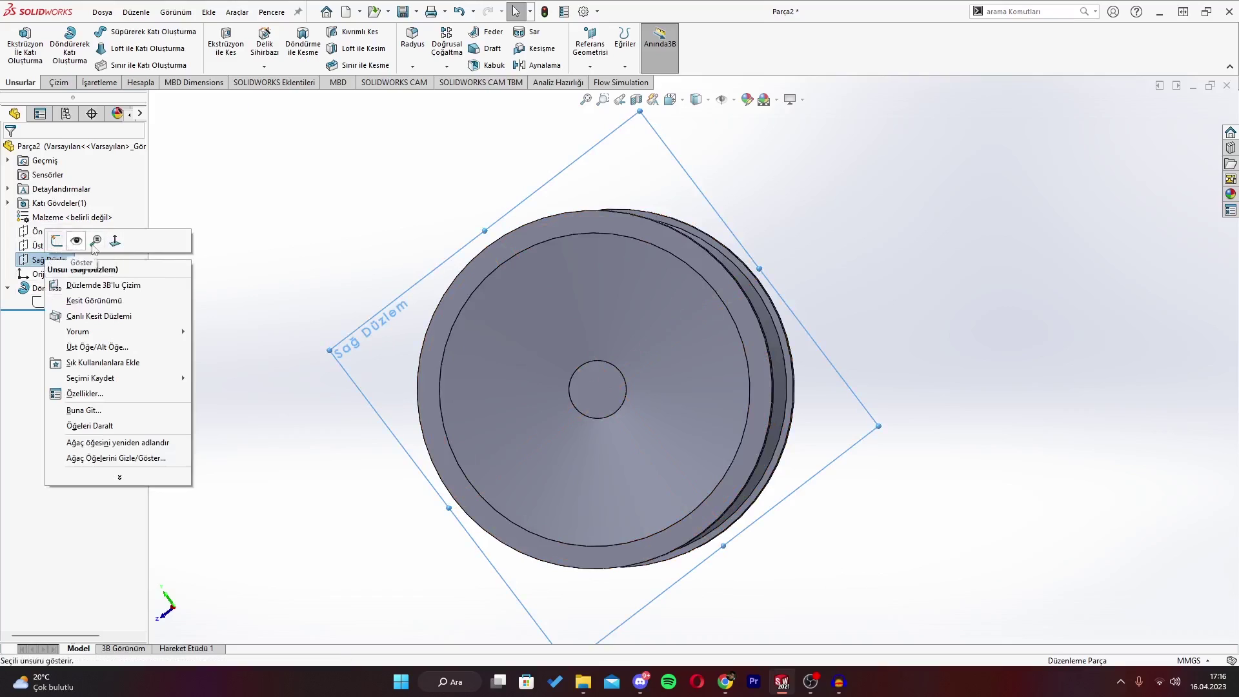
pyautogui.click(110, 262)
pyautogui.scroll(-2, 824, 382)
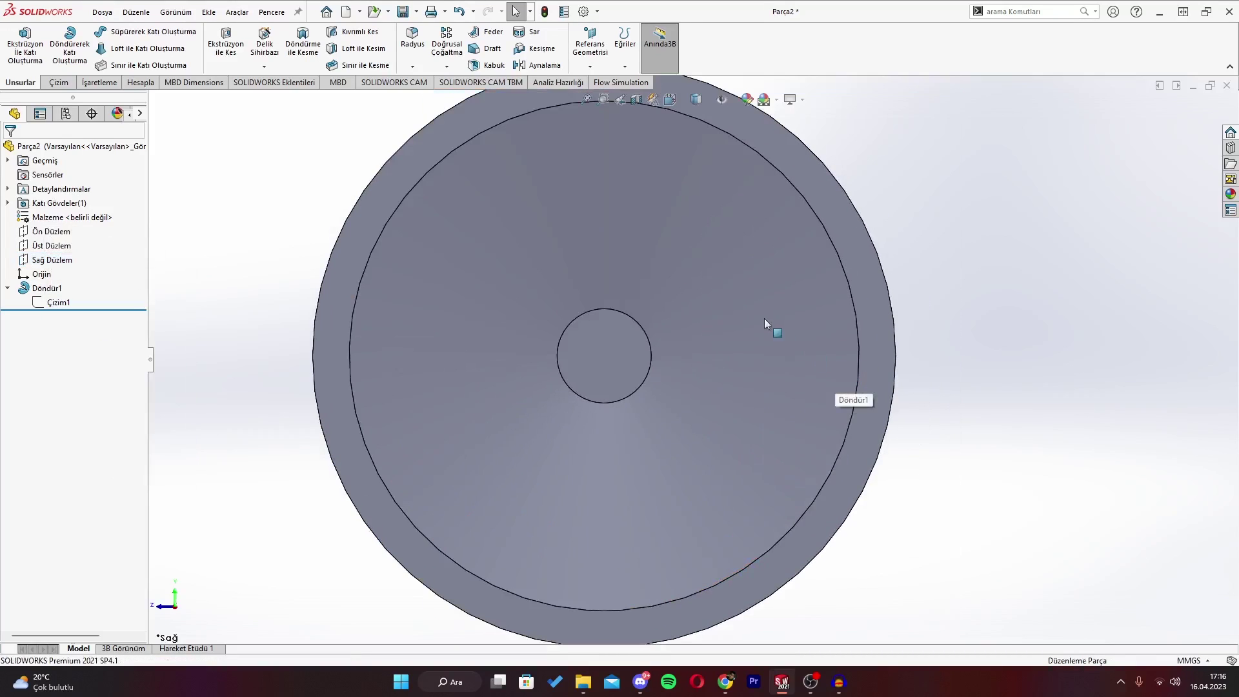
pyautogui.scroll(3, 765, 319)
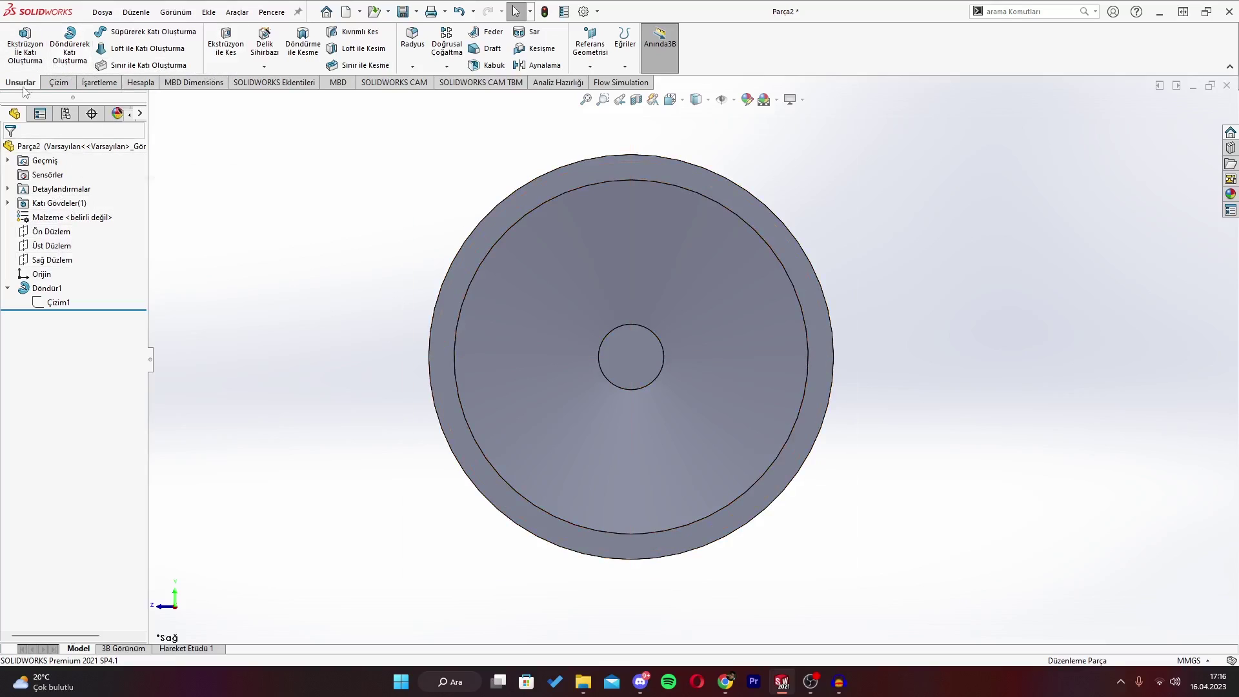
# Start a new sketch, Çizim2, on the Sağ Düzlem plane.
pyautogui.click(55, 83)
pyautogui.click(15, 38)
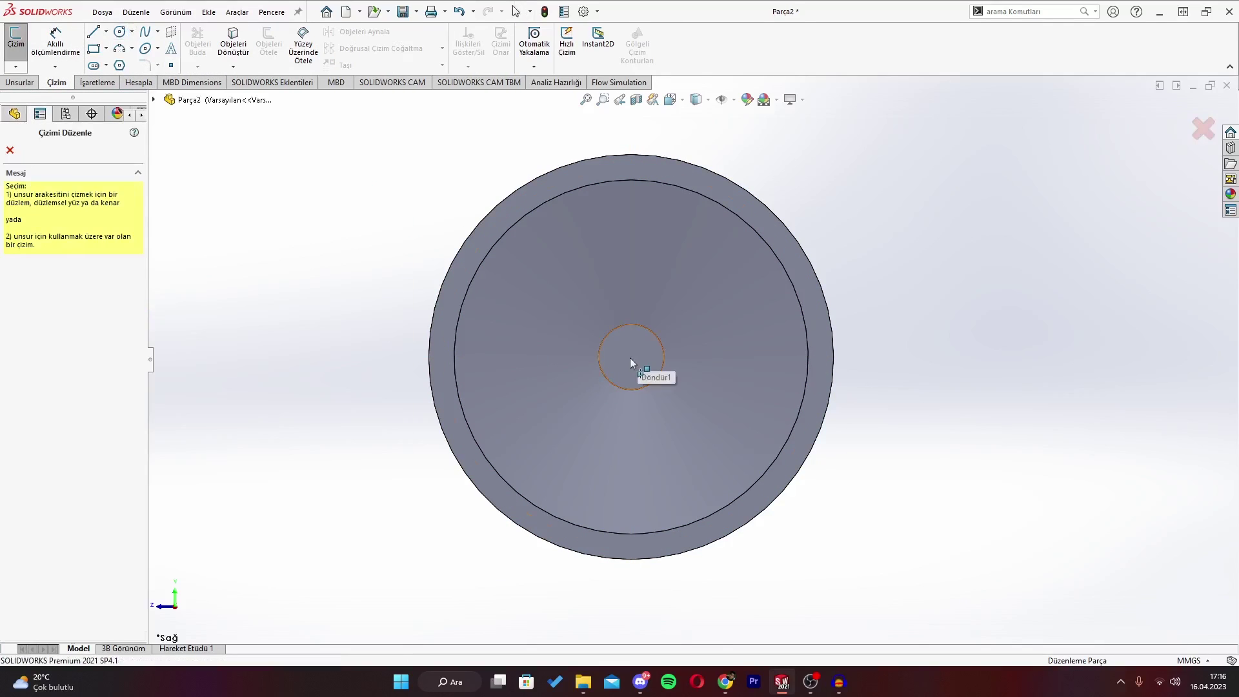
pyautogui.press('Escape')
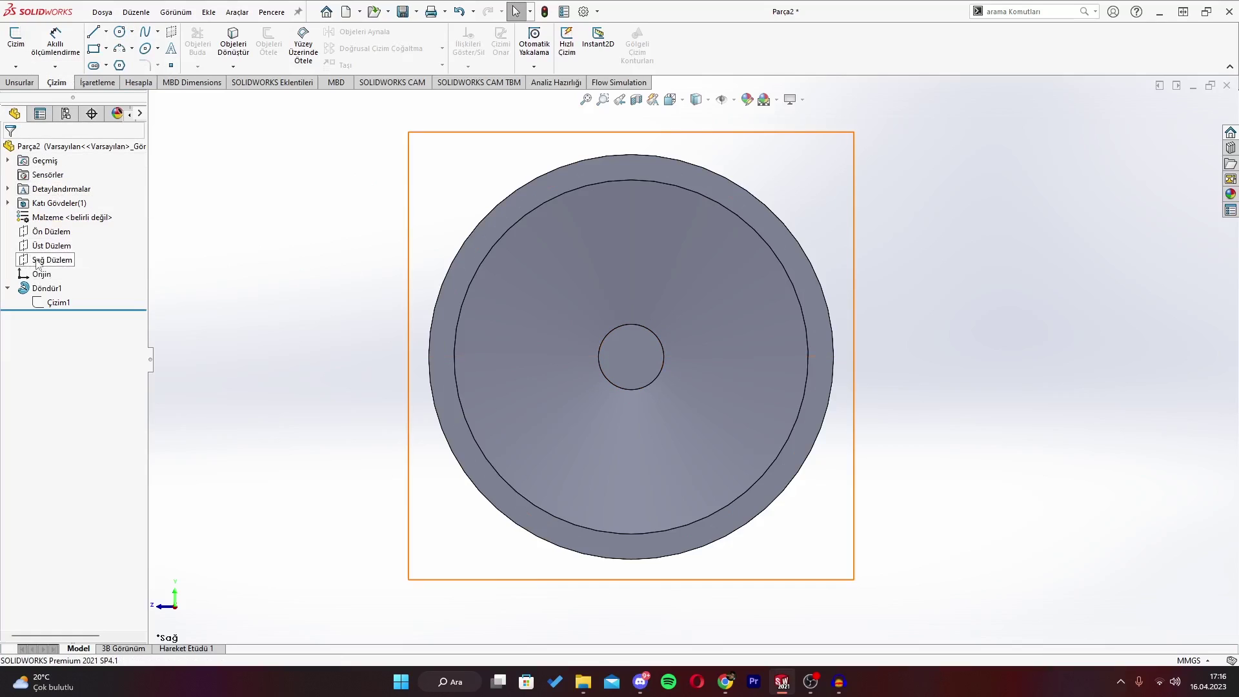
pyautogui.click(37, 261)
pyautogui.rightClick(37, 263)
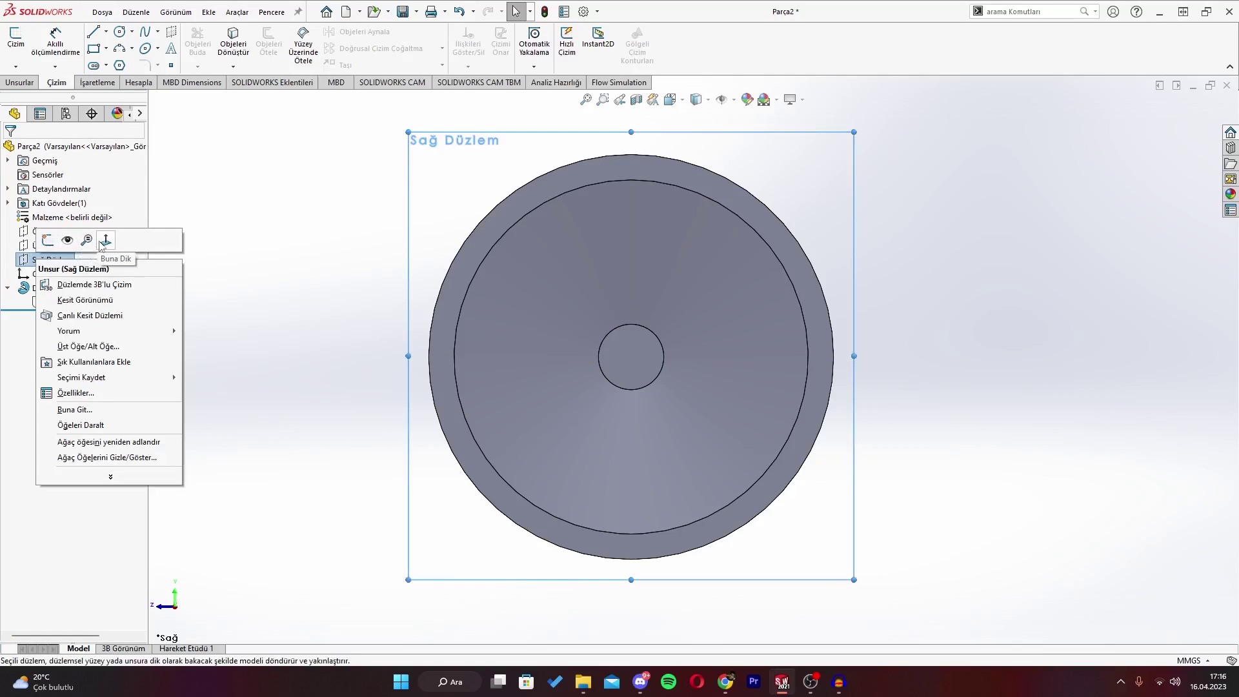
pyautogui.click(47, 240)
# Convert the rim's inner circular edge into a sketch circle.
pyautogui.click(233, 44)
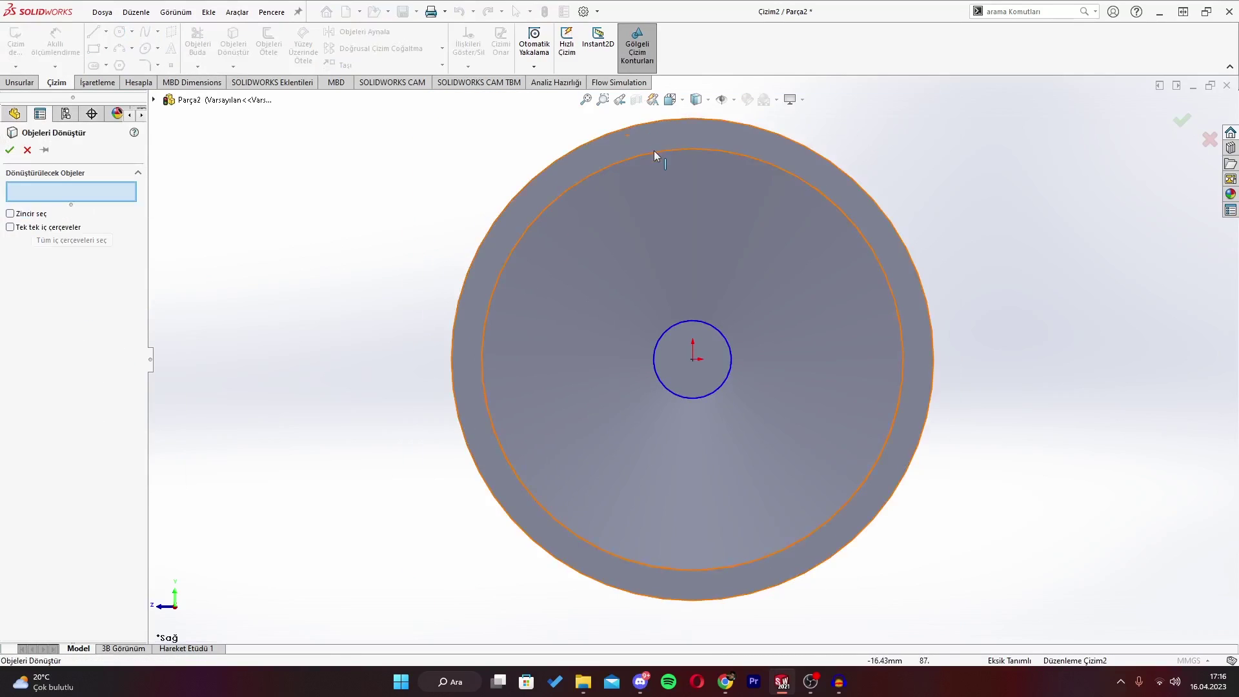
pyautogui.click(646, 155)
pyautogui.click(16, 154)
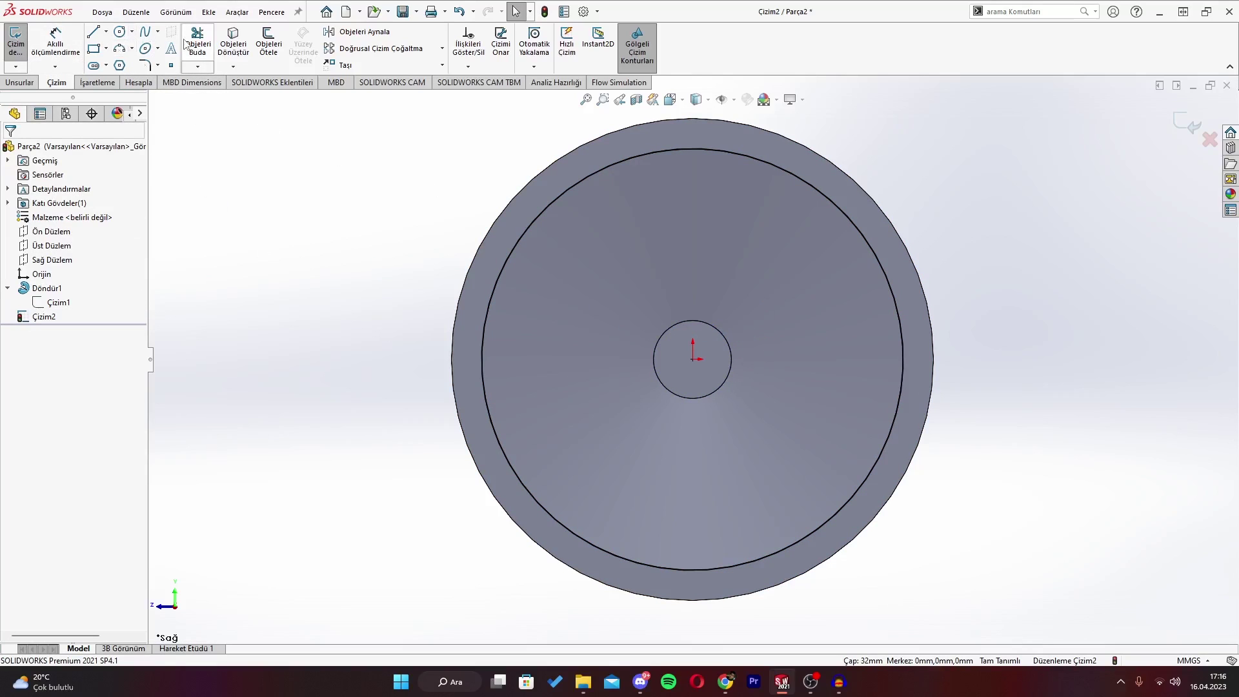
# Convert the 32 mm hub circle edge into a sketch circle, then return to the Right view.
pyautogui.click(233, 44)
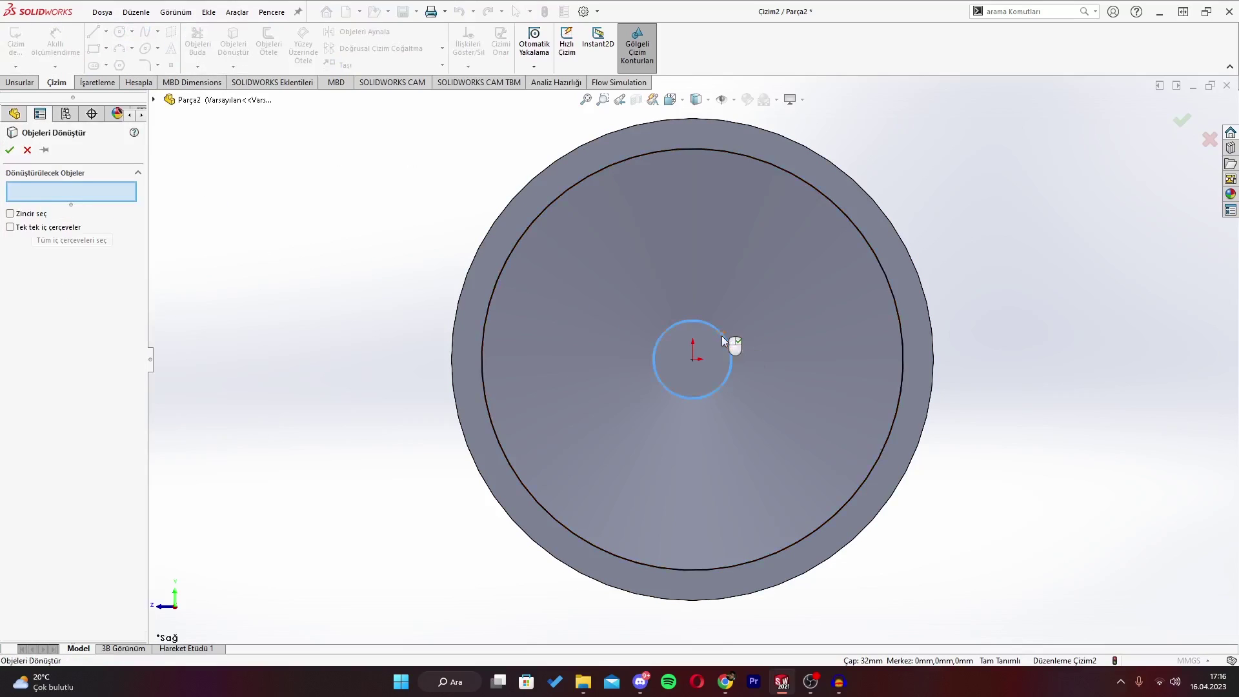
pyautogui.click(723, 341)
pyautogui.click(9, 149)
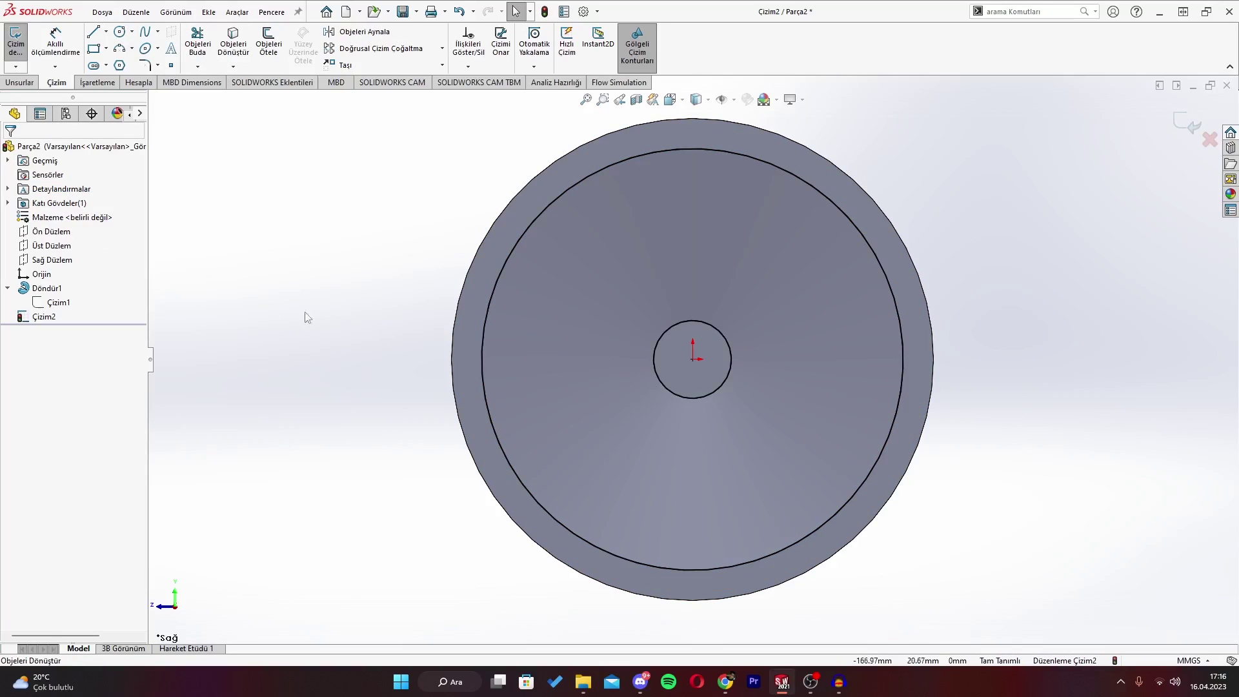
pyautogui.moveTo(305, 312)
pyautogui.mouseDown(button='middle')
pyautogui.moveTo(324, 339)
pyautogui.moveTo(580, 328)
pyautogui.mouseUp(button='middle')
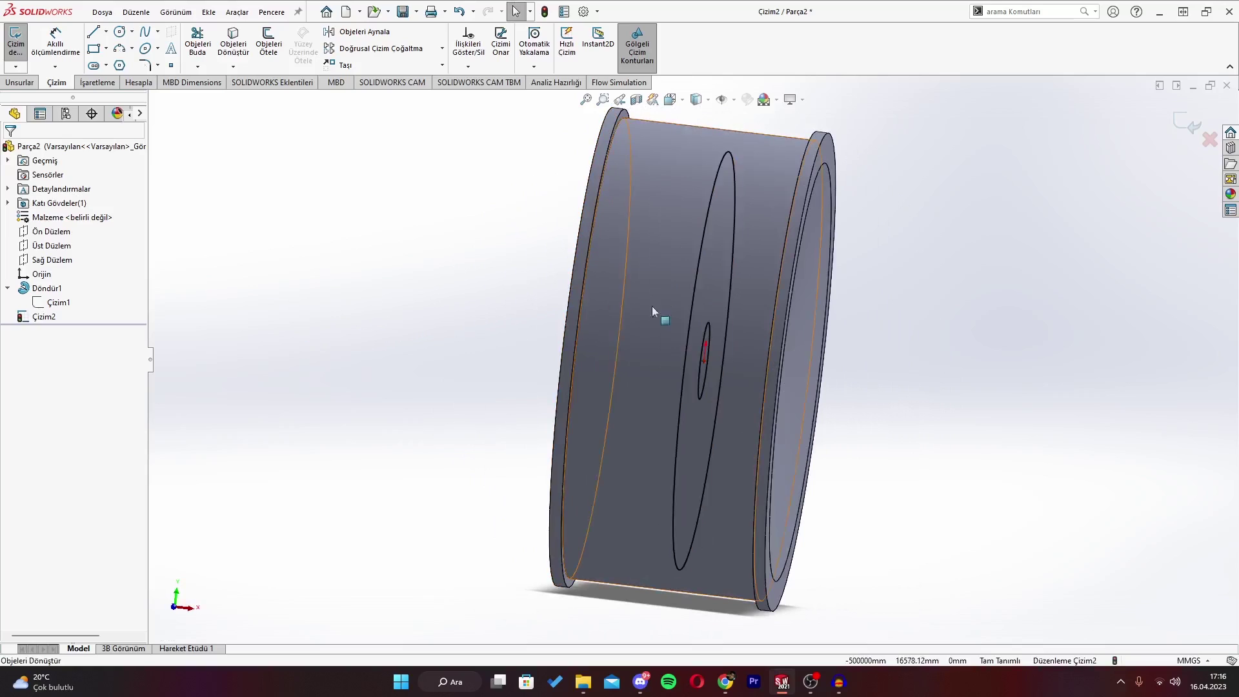
pyautogui.moveTo(710, 331); pyautogui.dragTo(340, 290, button='middle')
pyautogui.press('space')
pyautogui.click(606, 383)
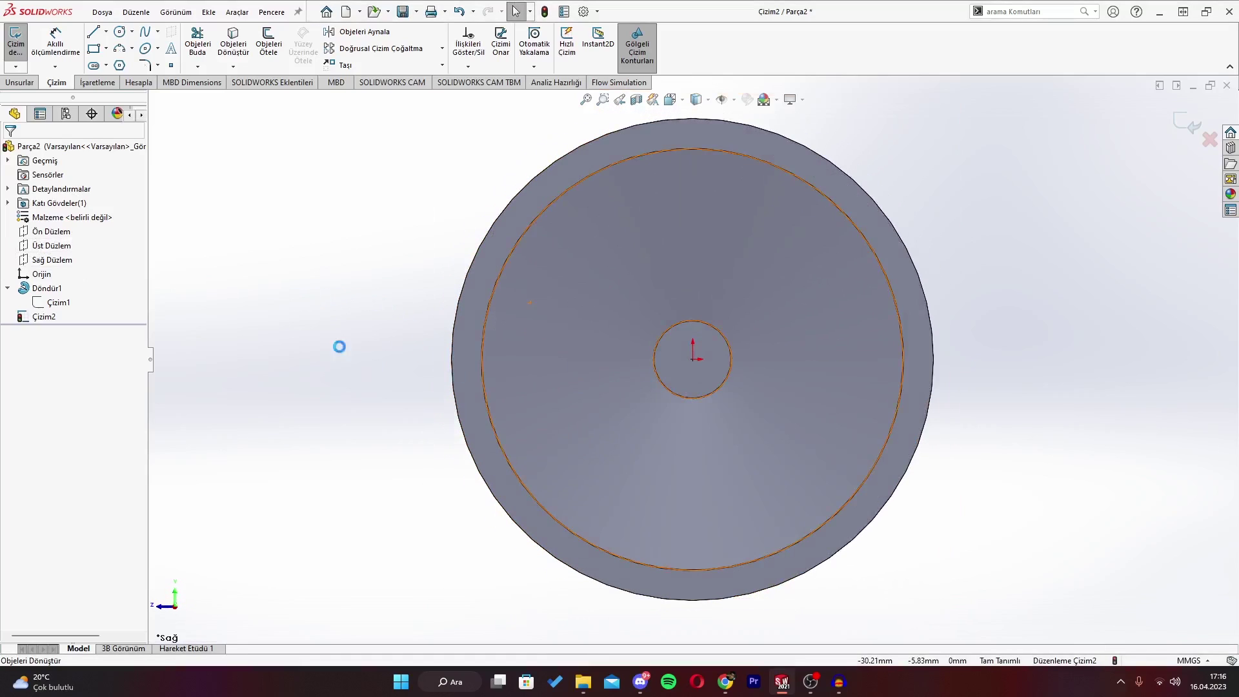
pyautogui.scroll(-2, 710, 339)
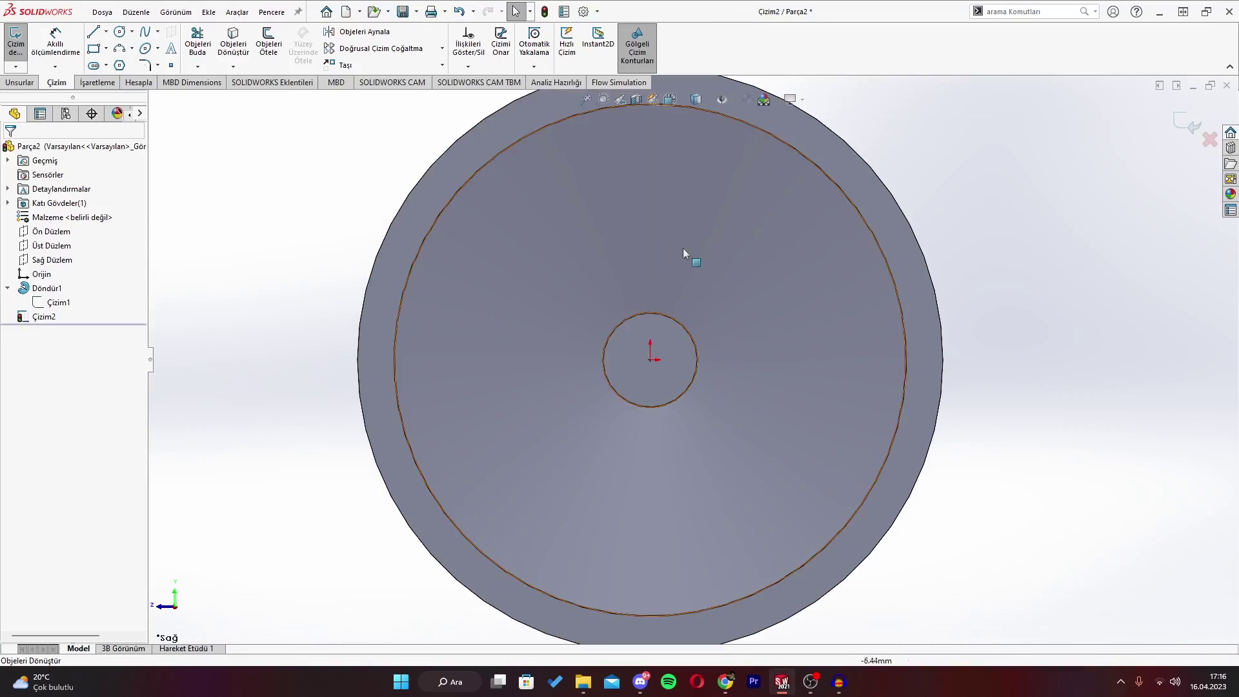
pyautogui.scroll(1, 517, 241)
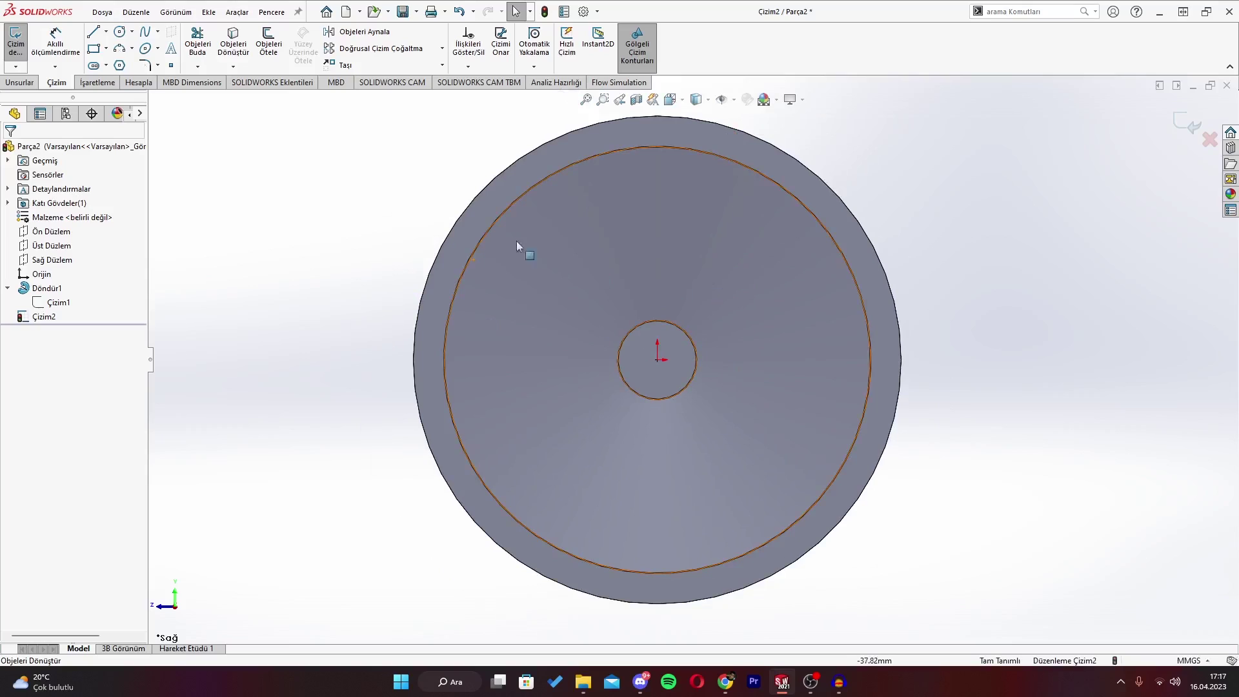
# Draw a vertical line from the hub centre up to the top of the inner circle.
pyautogui.click(94, 32)
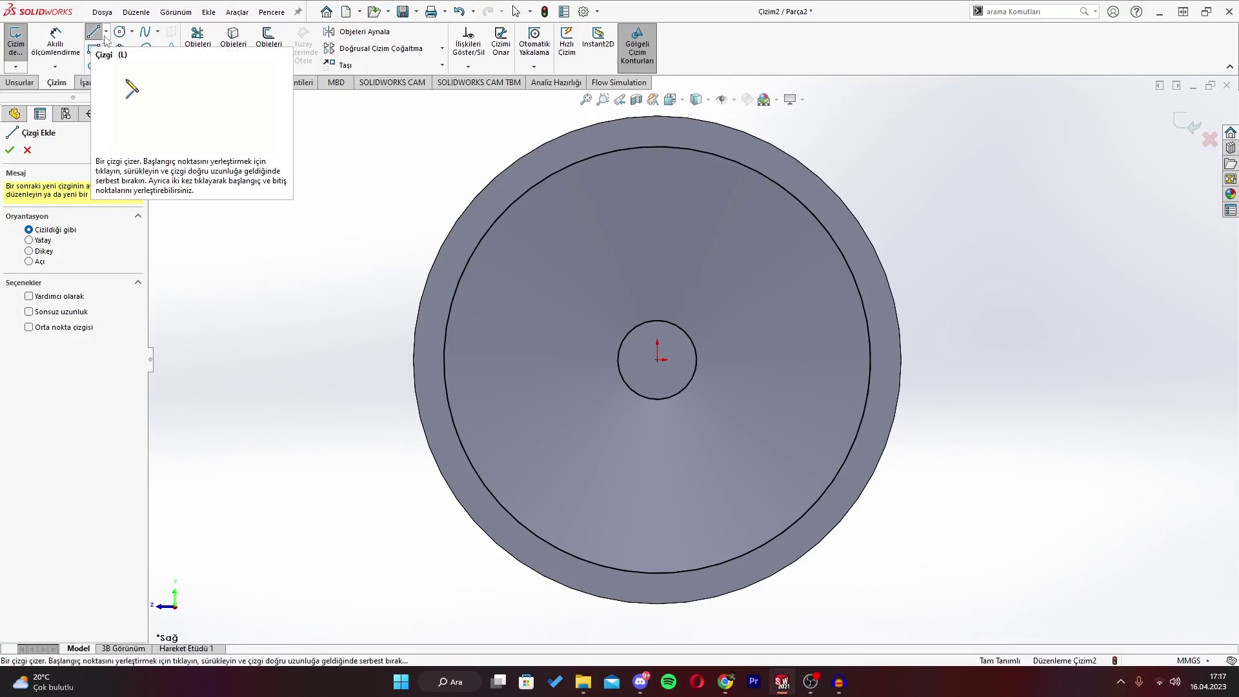
pyautogui.press('Escape')
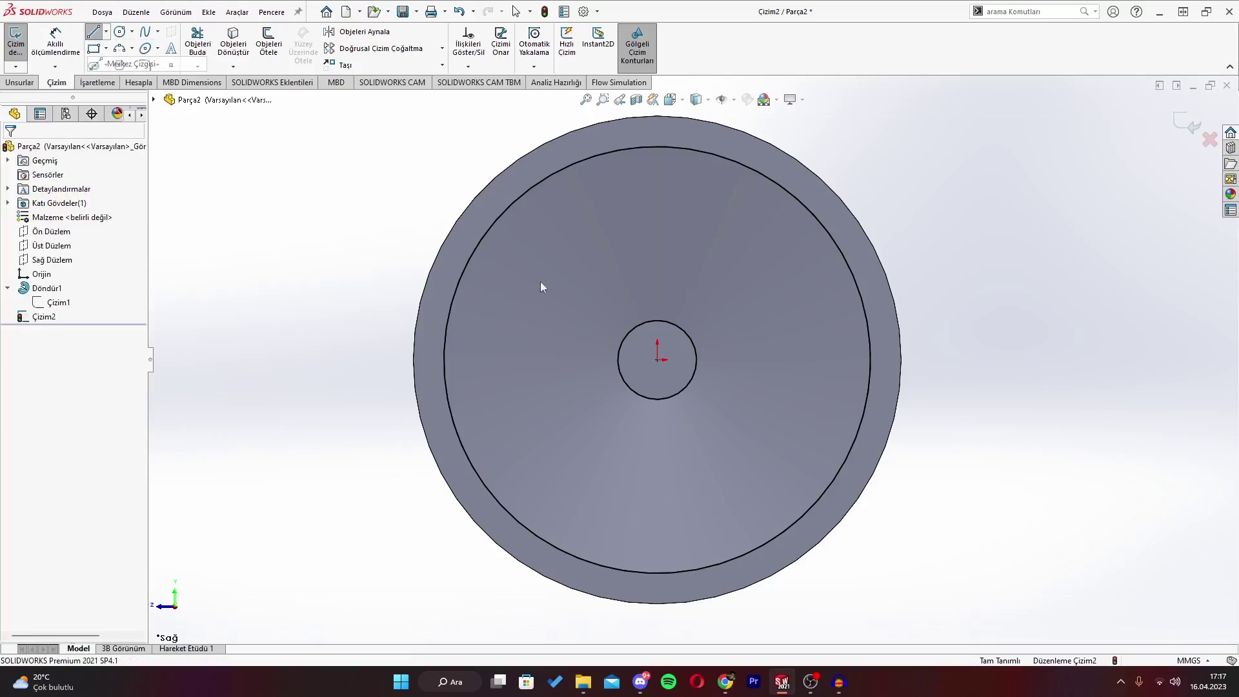
pyautogui.press('Return')
pyautogui.click(657, 359)
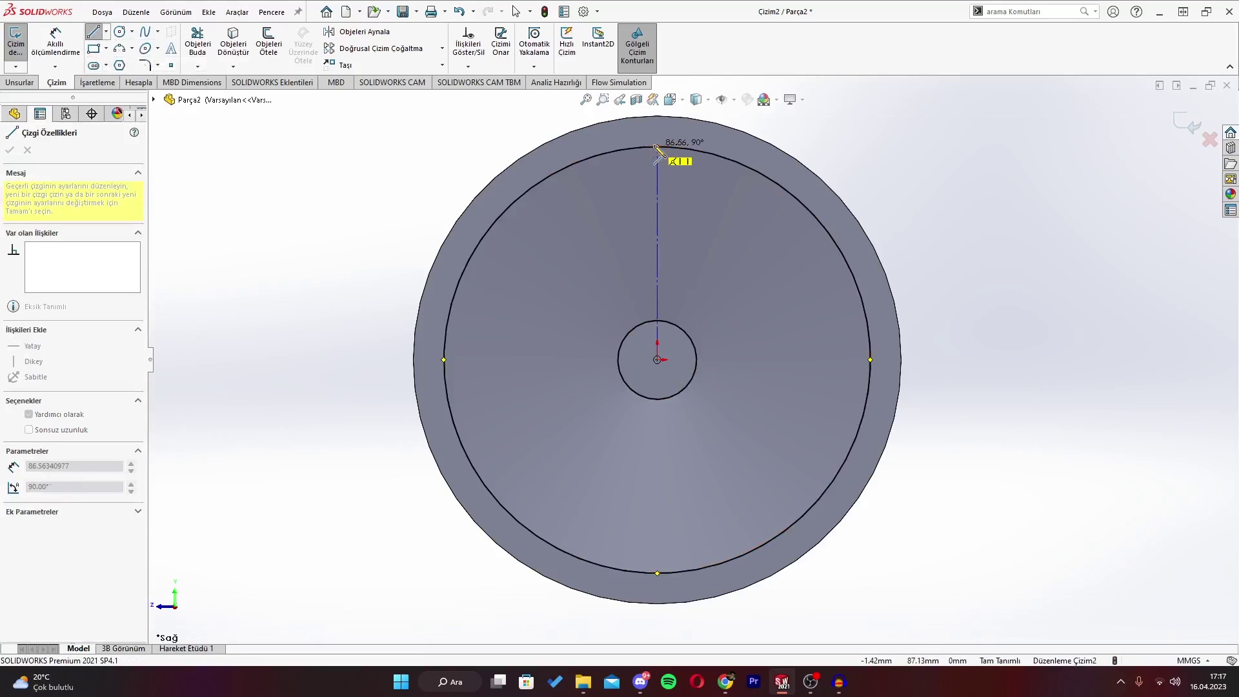
pyautogui.click(657, 147)
pyautogui.press('Escape')
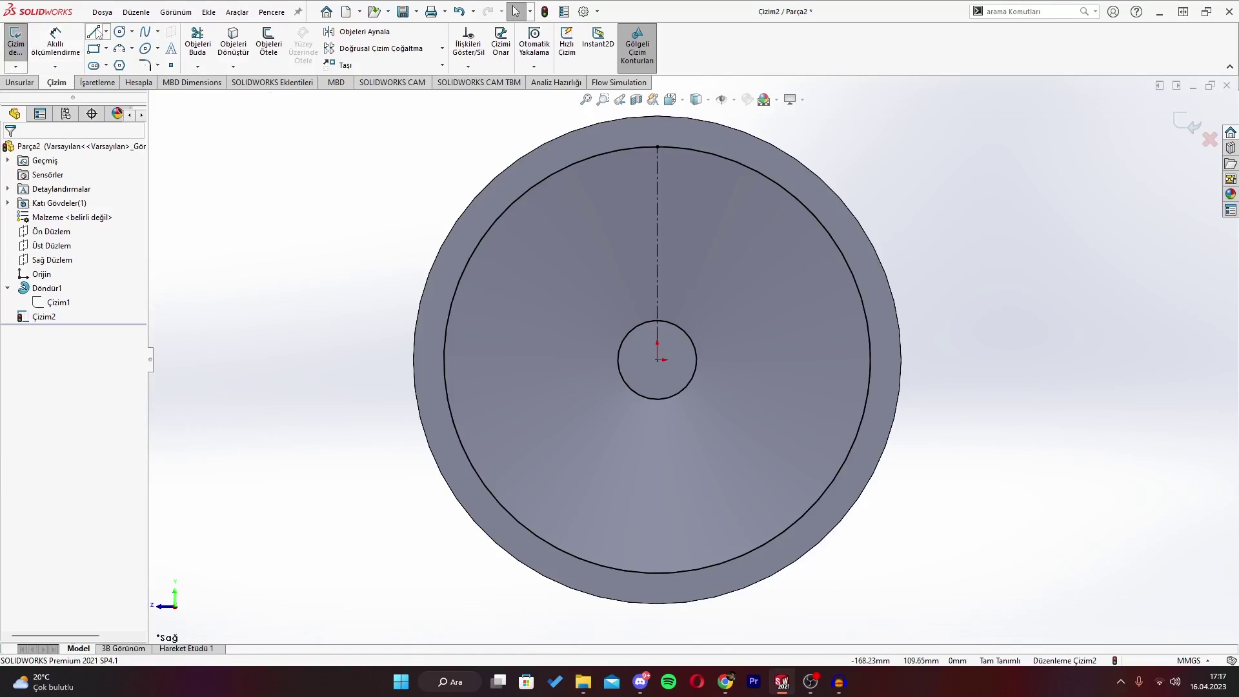
# Draw a slanted line from the sketch origin out to the outer circle.
pyautogui.click(95, 32)
pyautogui.click(657, 359)
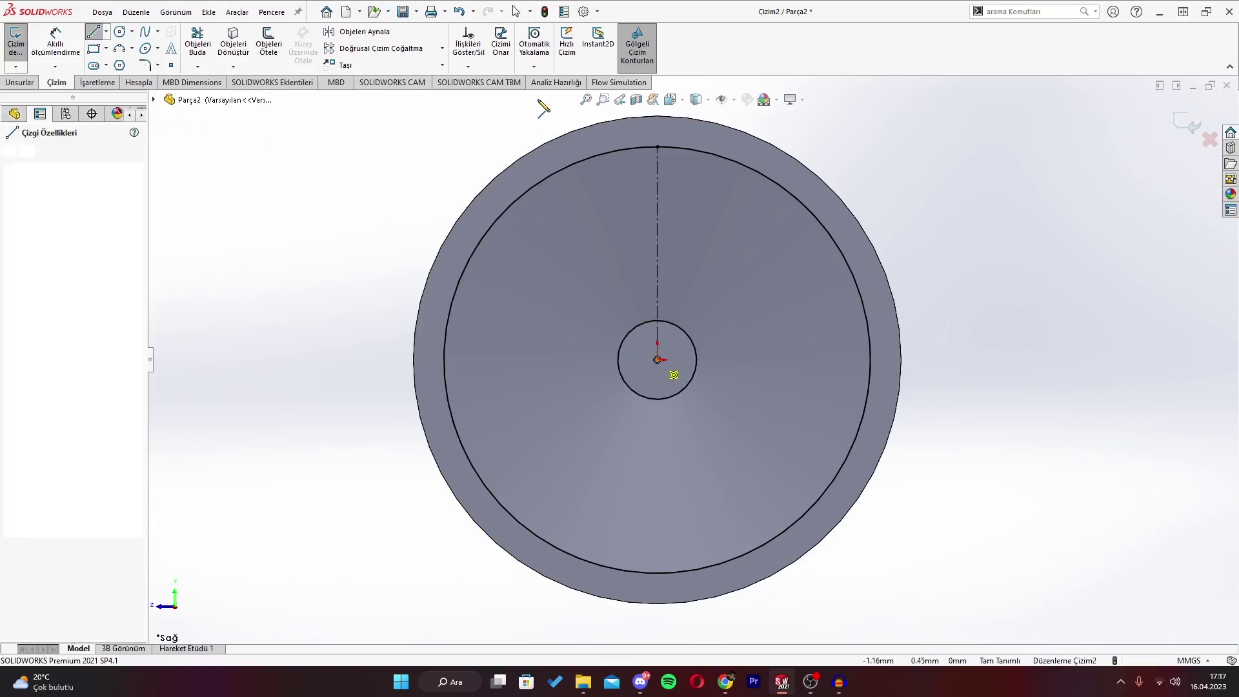
pyautogui.click(606, 153)
pyautogui.press('Escape')
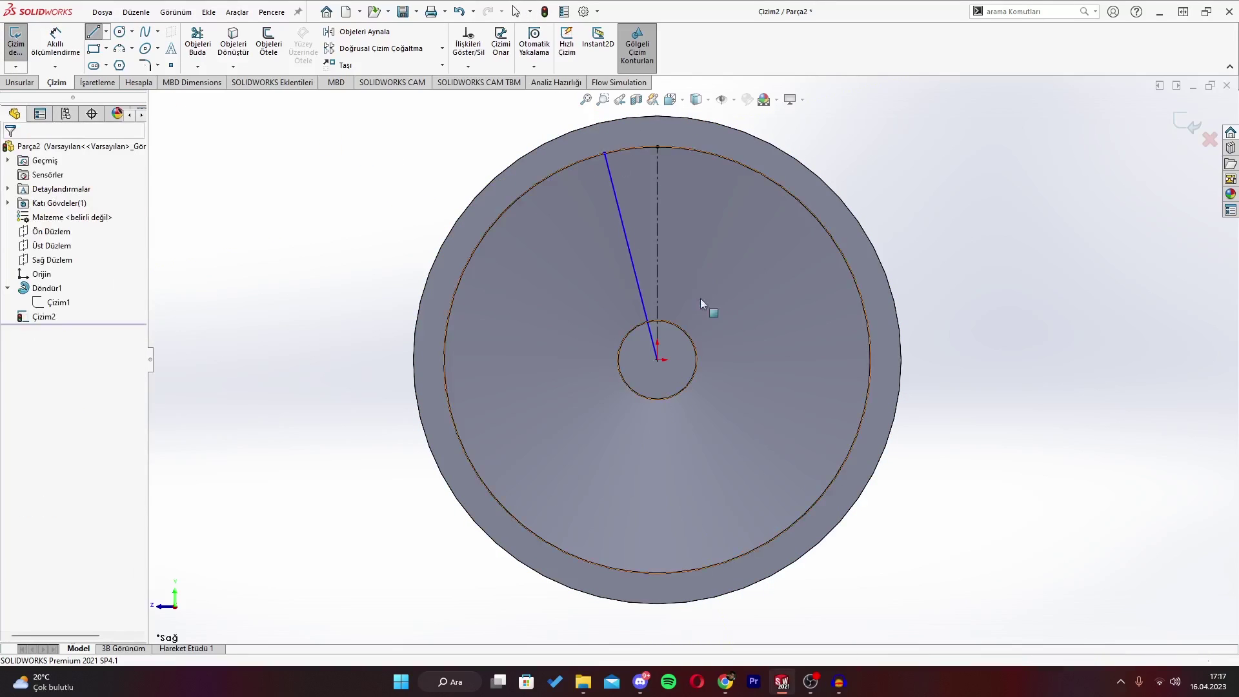
pyautogui.click(55, 40)
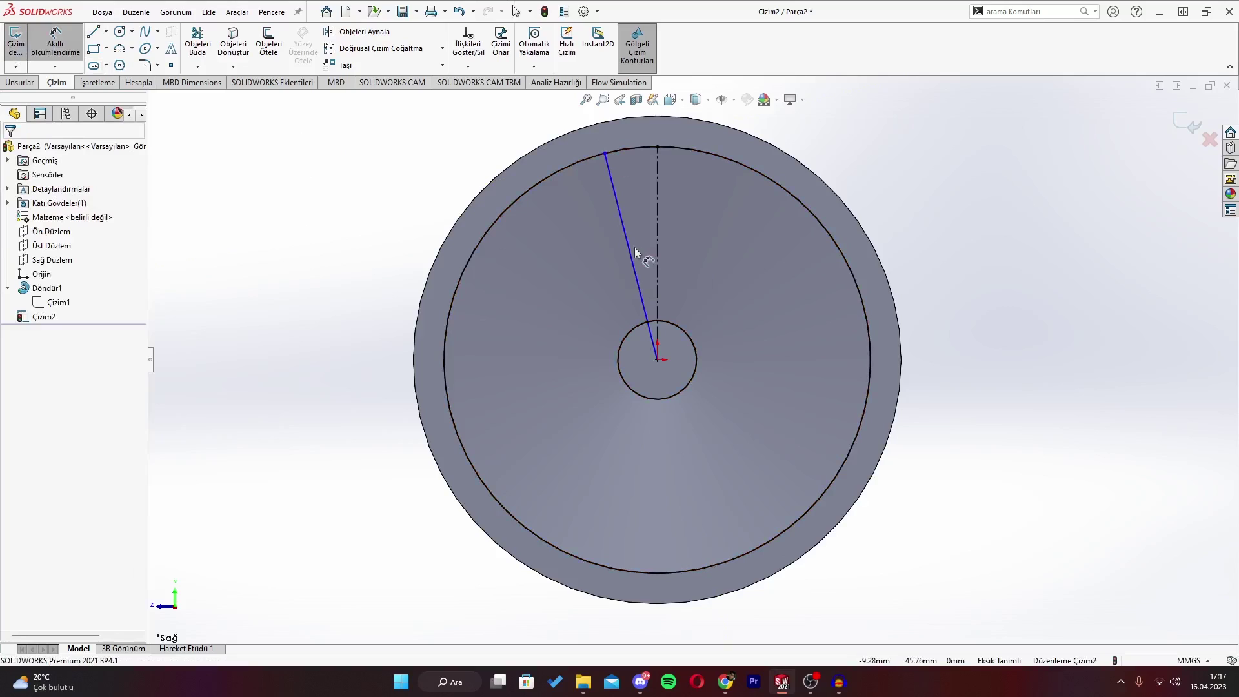
# Dimension the slanted line at 15° from the vertical centreline.
pyautogui.click(659, 244)
pyautogui.click(636, 226)
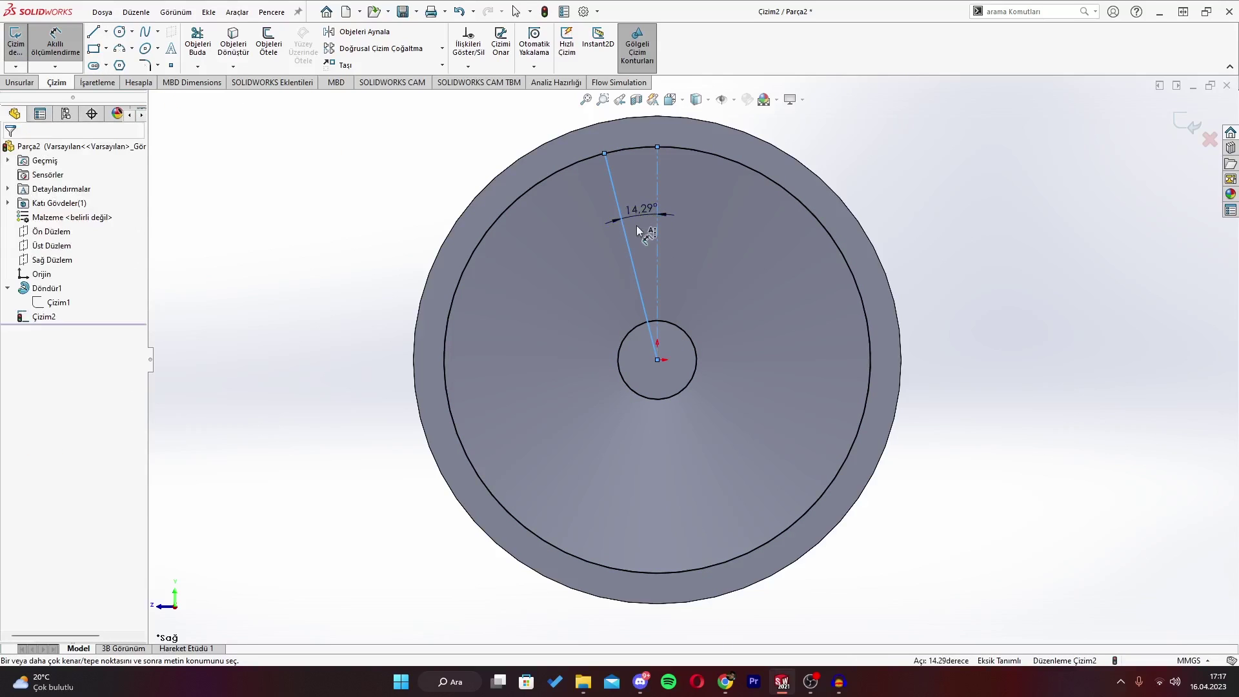
pyautogui.write('15')
pyautogui.press('Return')
pyautogui.scroll(-2, 819, 219)
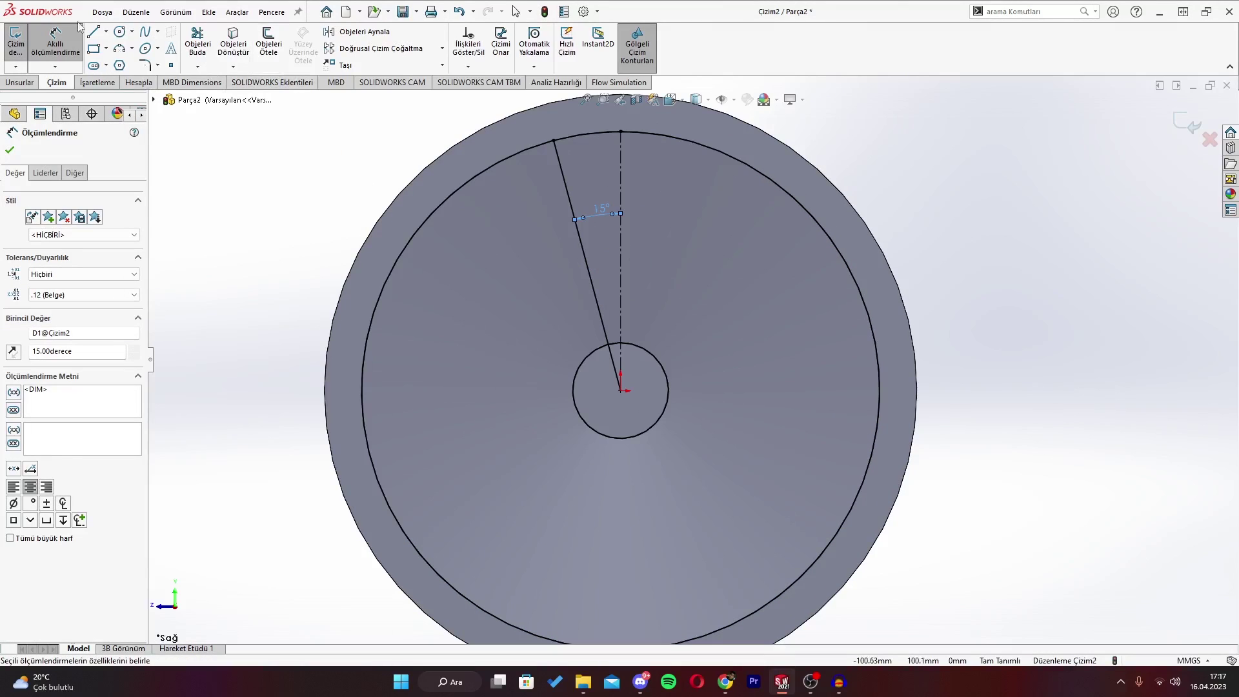
pyautogui.click(204, 42)
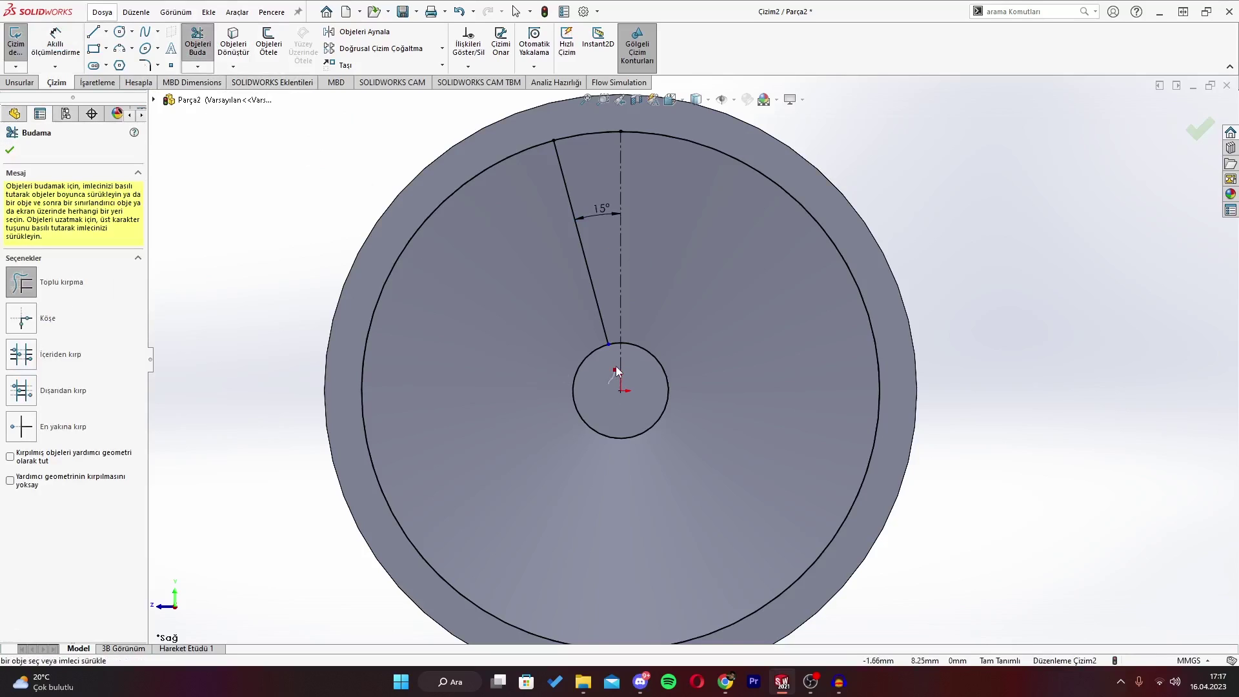
pyautogui.press('Escape')
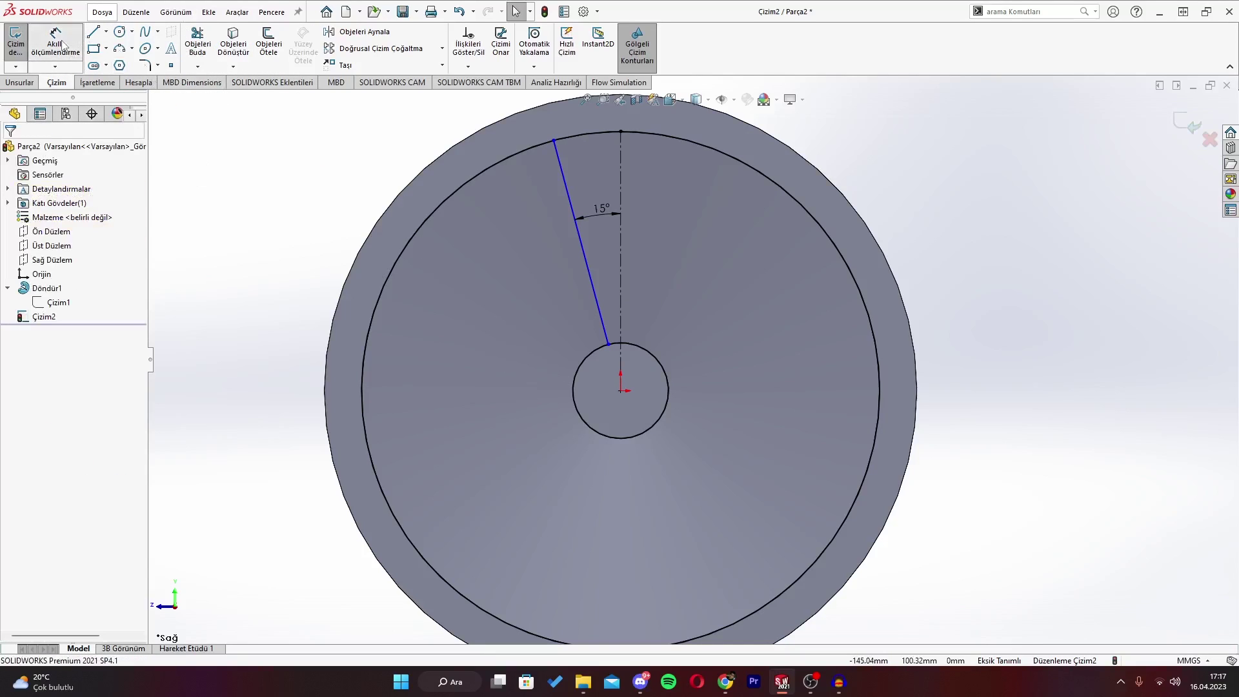
# Add a 15.45 vertical dimension from the line's lower endpoint to the origin.
pyautogui.click(63, 44)
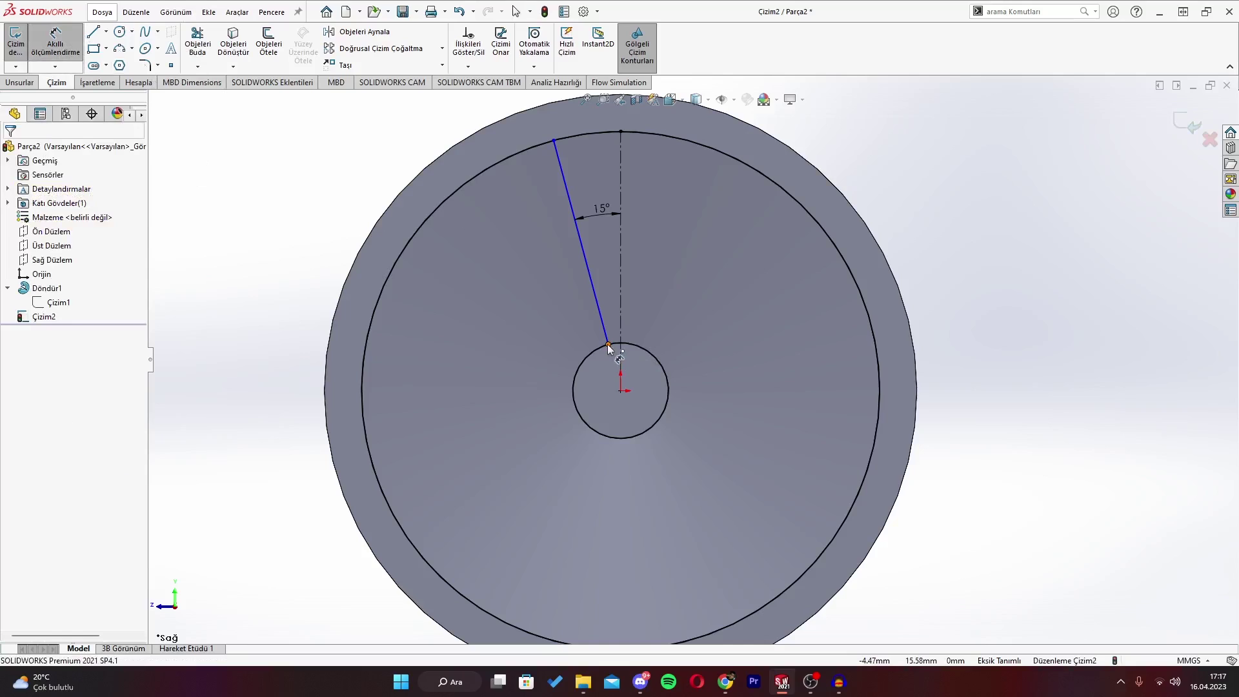
pyautogui.click(608, 344)
pyautogui.click(621, 390)
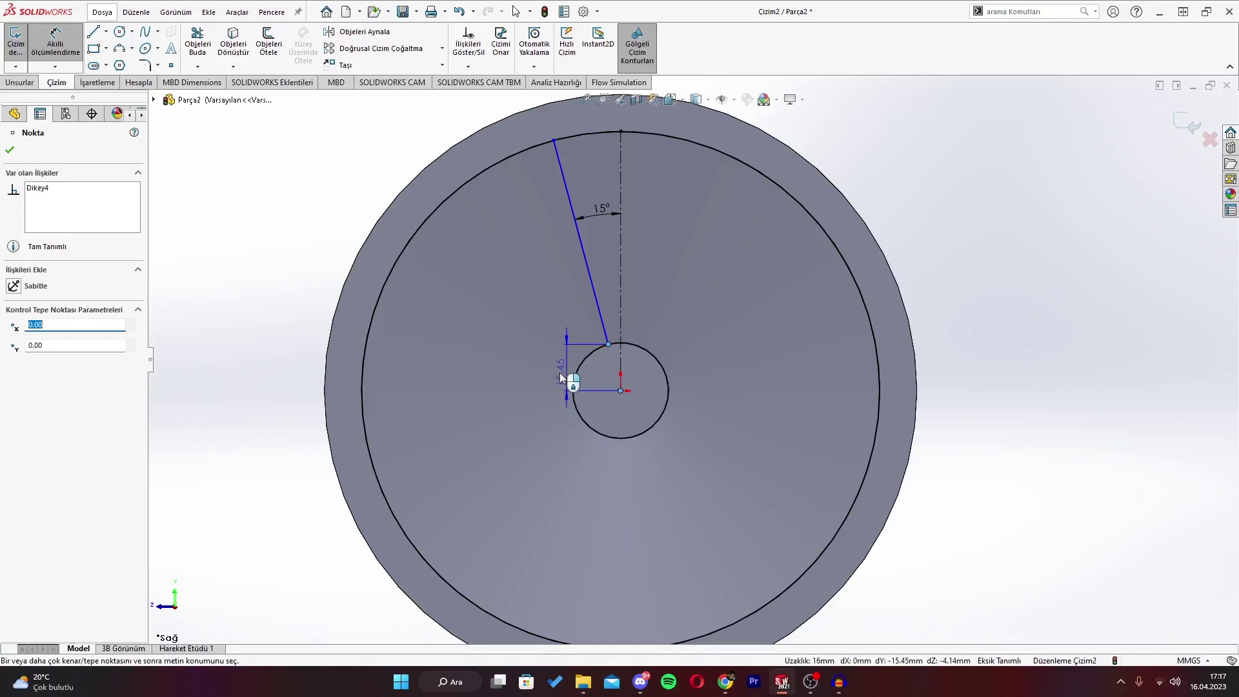
pyautogui.click(550, 377)
pyautogui.press('Return')
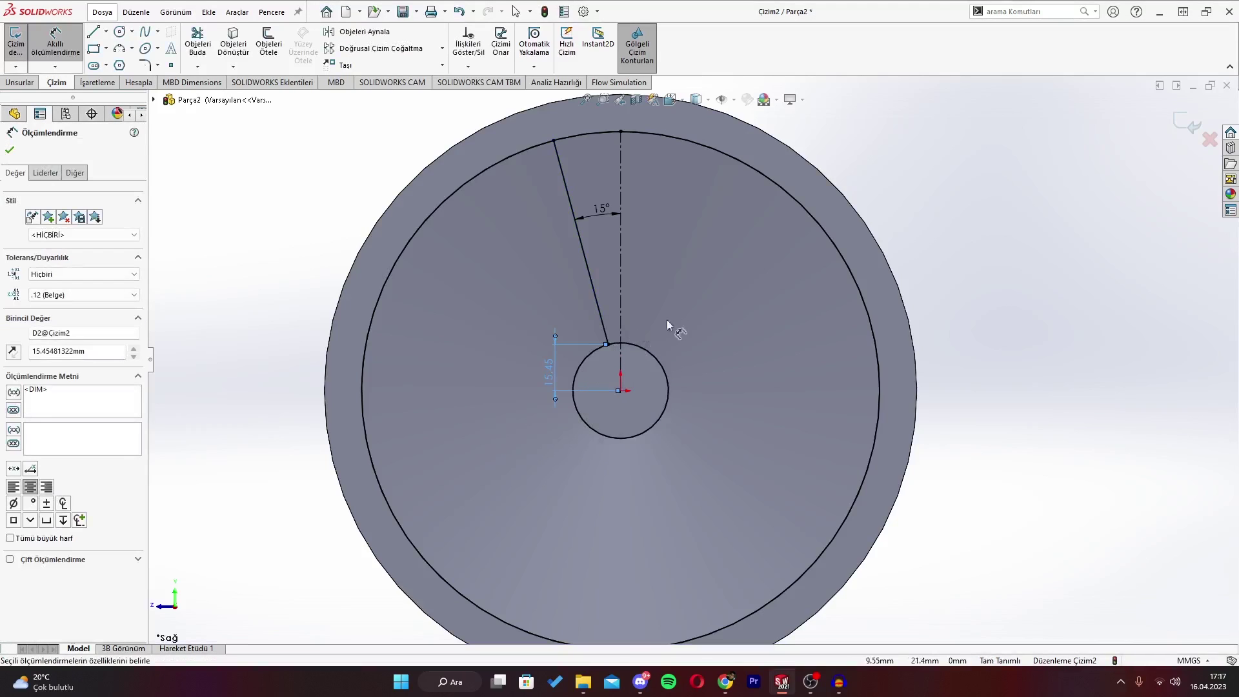
pyautogui.scroll(-2, 694, 206)
pyautogui.press('Escape')
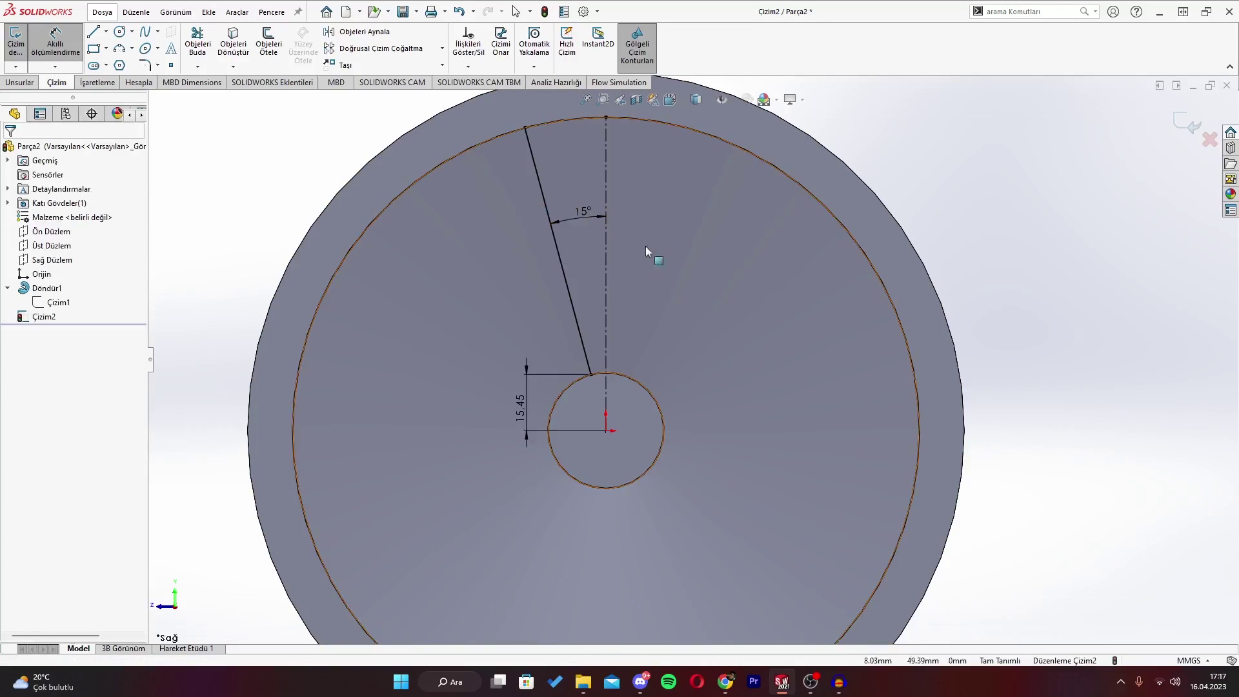
# Mirror slanted line Cizgi2 about the vertical centreline to complete the tapered wedge.
pyautogui.click(611, 331)
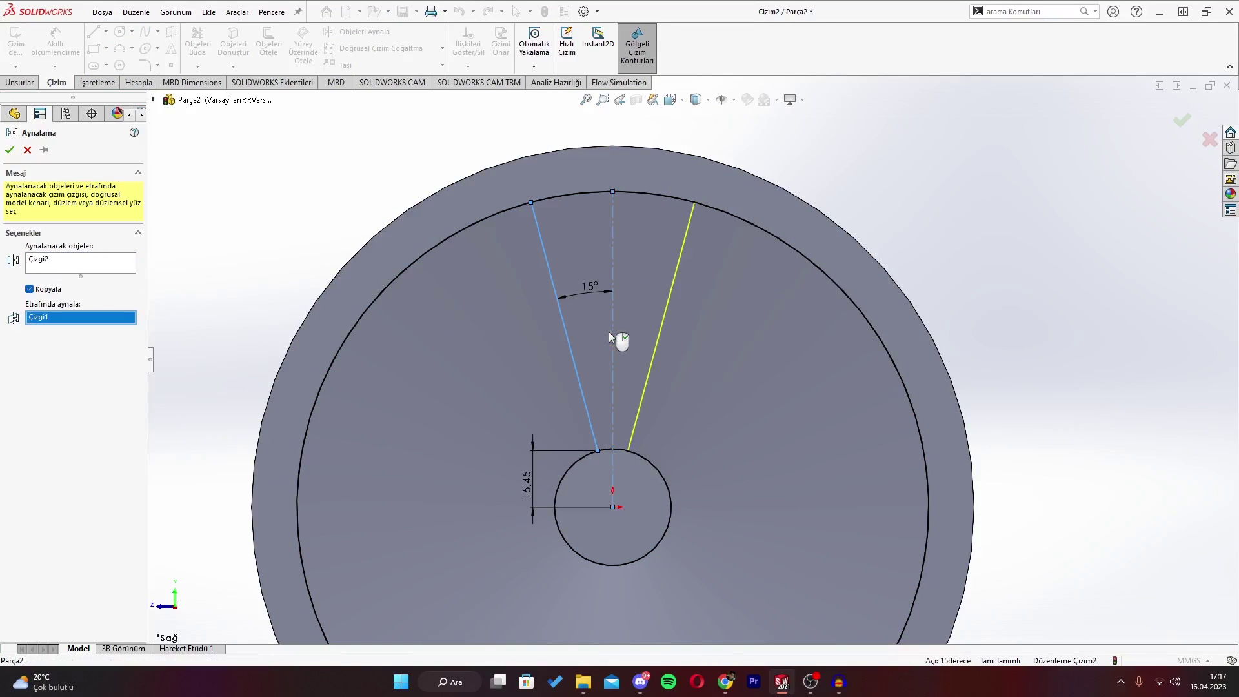
pyautogui.click(10, 150)
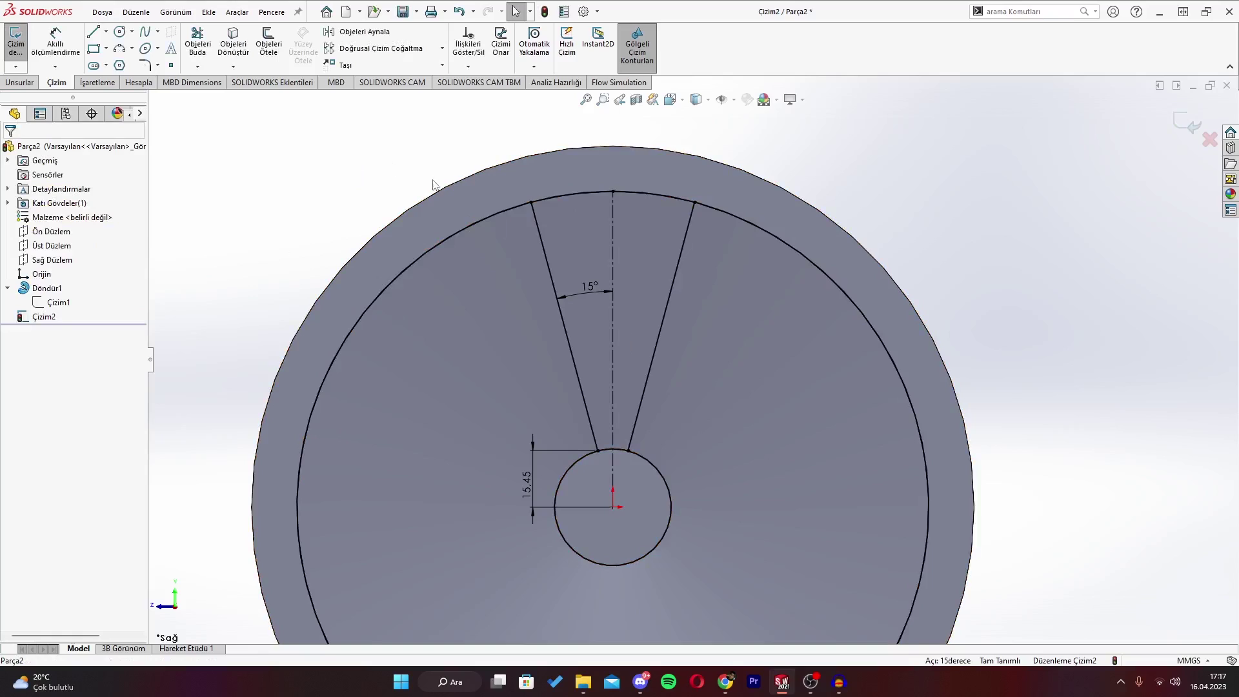
pyautogui.scroll(2, 699, 434)
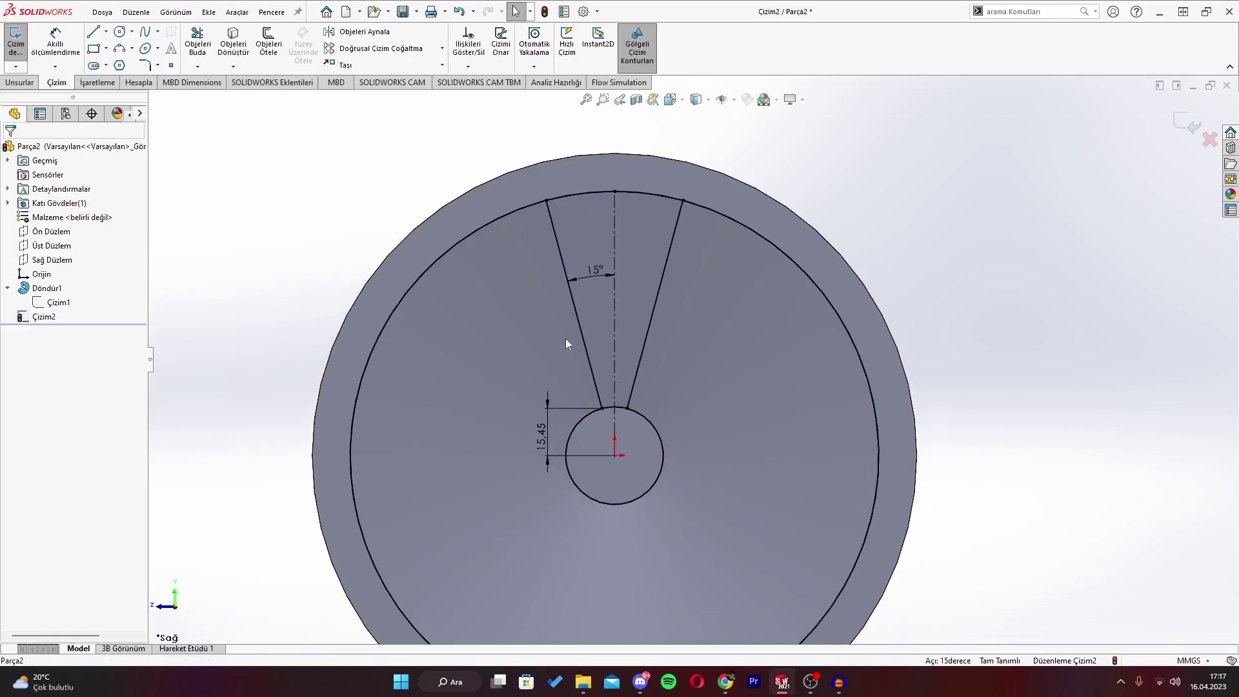
pyautogui.click(198, 42)
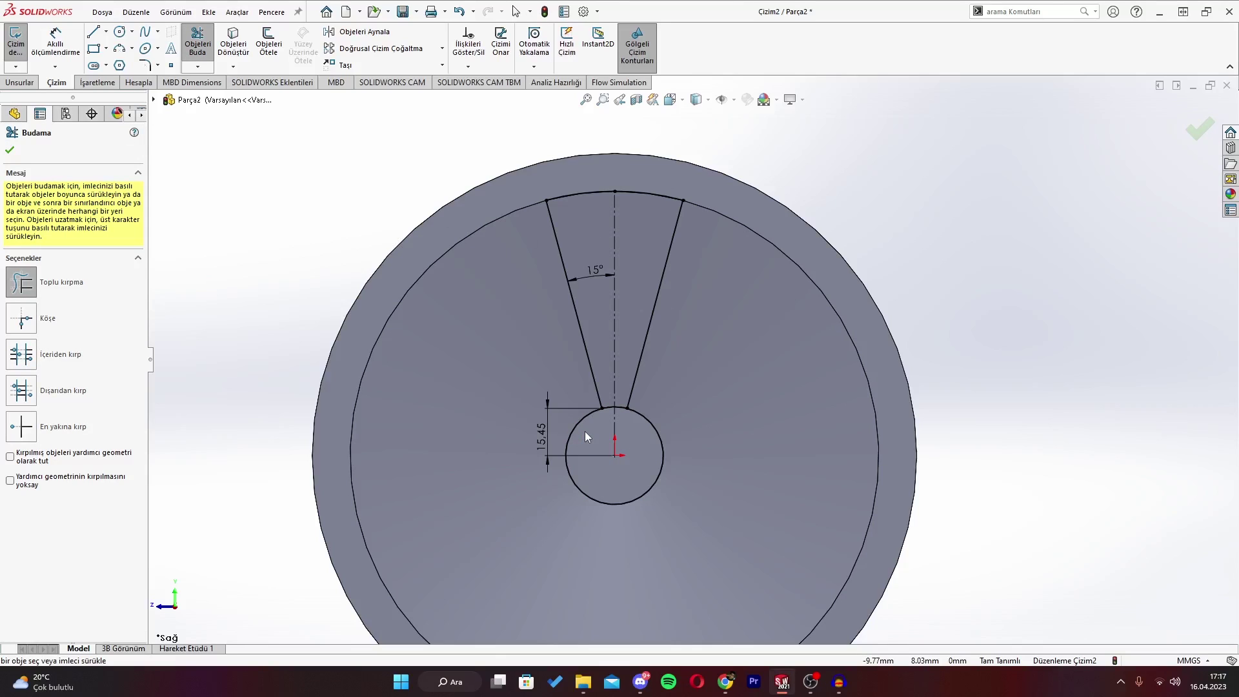
pyautogui.keyDown('ctrl'); pyautogui.moveTo(629, 408); pyautogui.dragTo(645, 395, button='middle'); pyautogui.keyUp('ctrl')
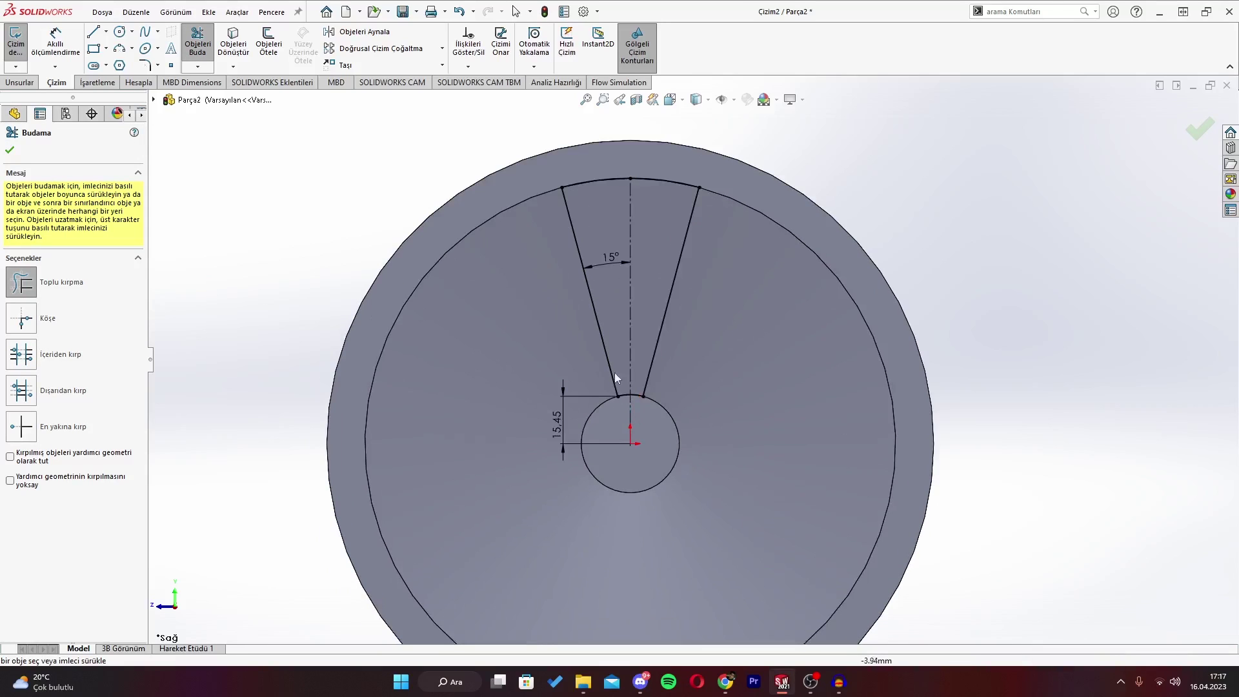
pyautogui.click(10, 153)
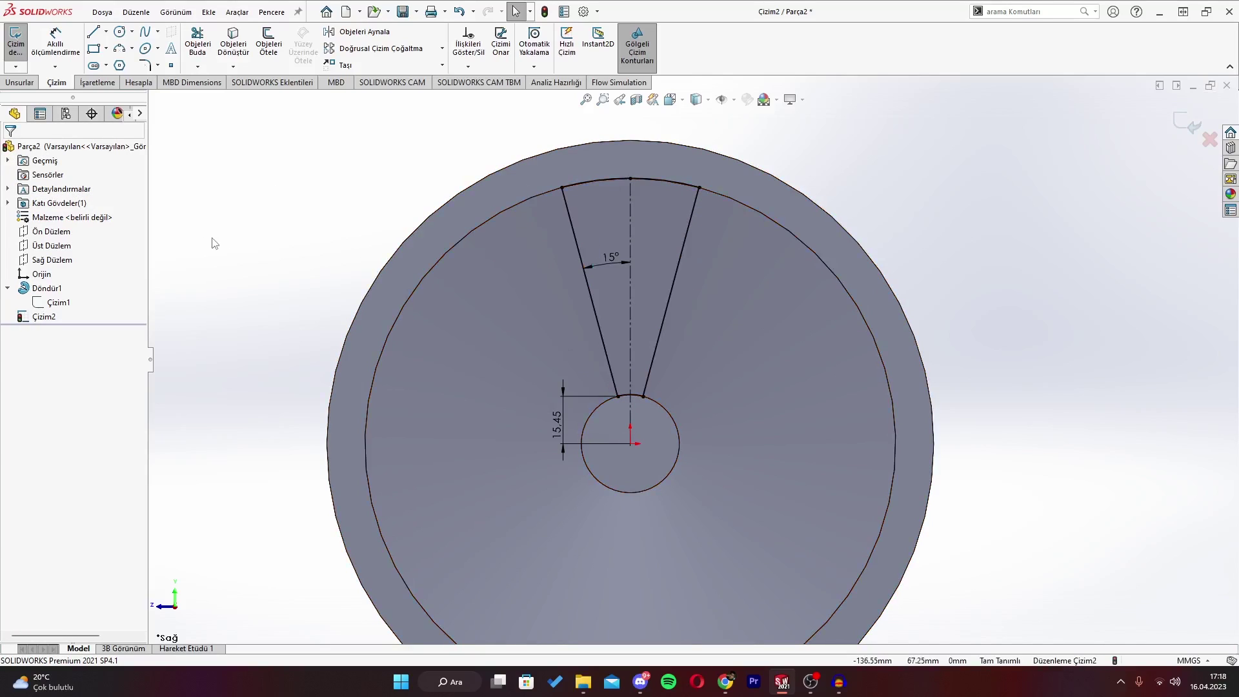
pyautogui.click(22, 82)
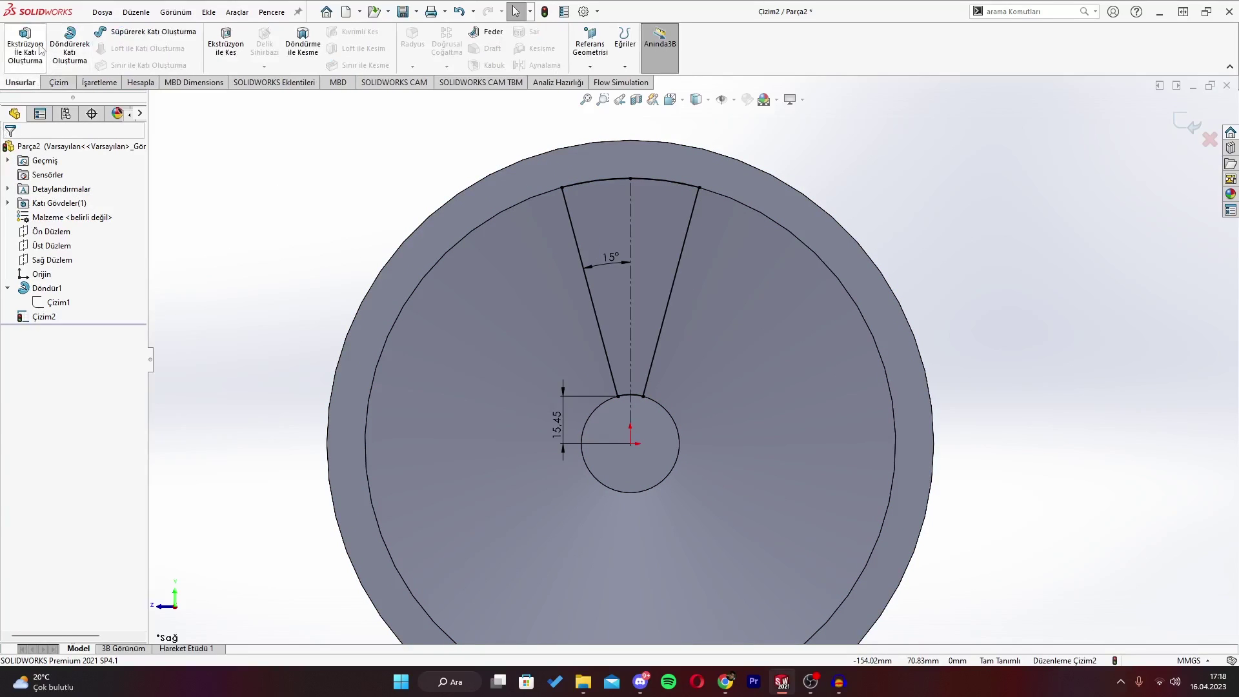
# Extrude-cut the wedge sketch 80 mm in Direction 1 and 60 mm in Direction 2.
pyautogui.click(228, 42)
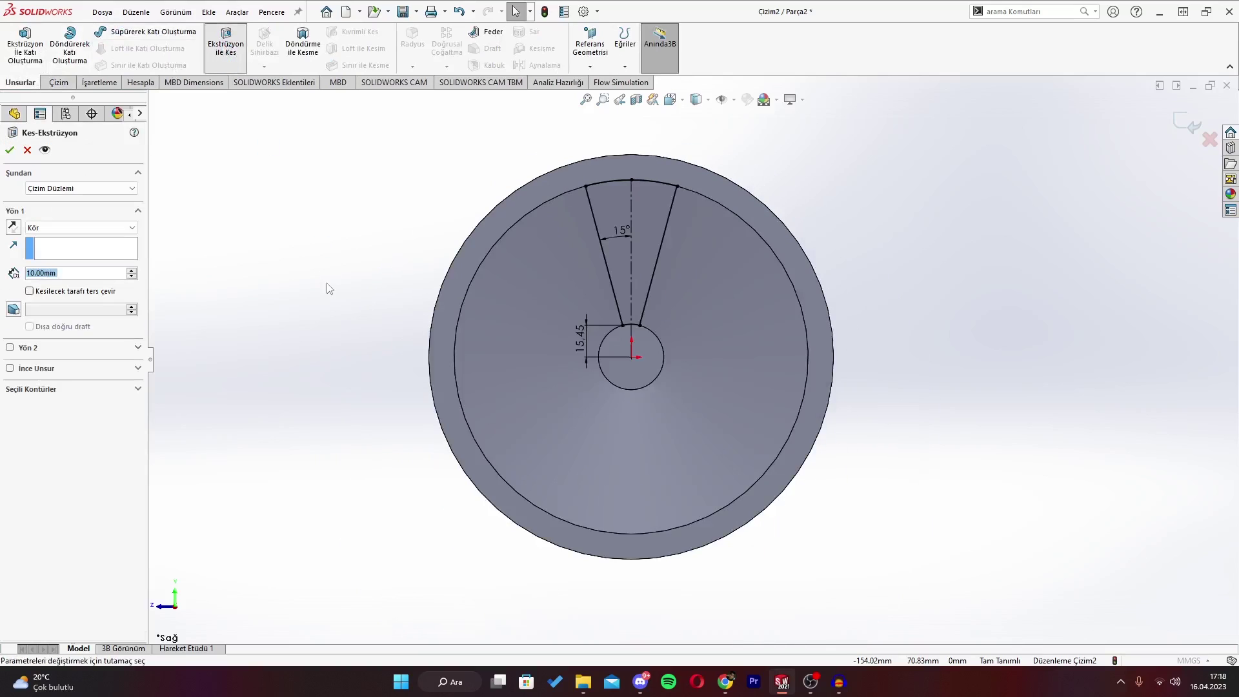
pyautogui.moveTo(419, 296); pyautogui.dragTo(309, 271, button='middle')
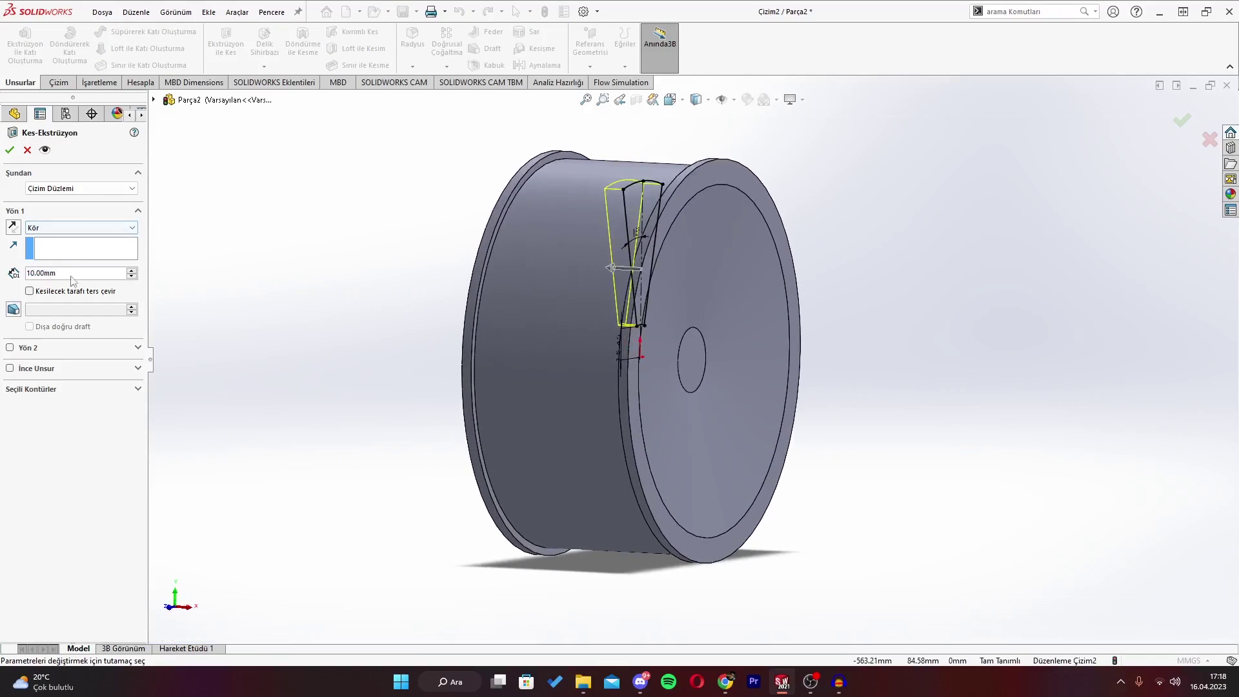
pyautogui.click(132, 271)
pyautogui.click(131, 271)
pyautogui.click(132, 272)
pyautogui.click(132, 271)
pyautogui.click(132, 271)
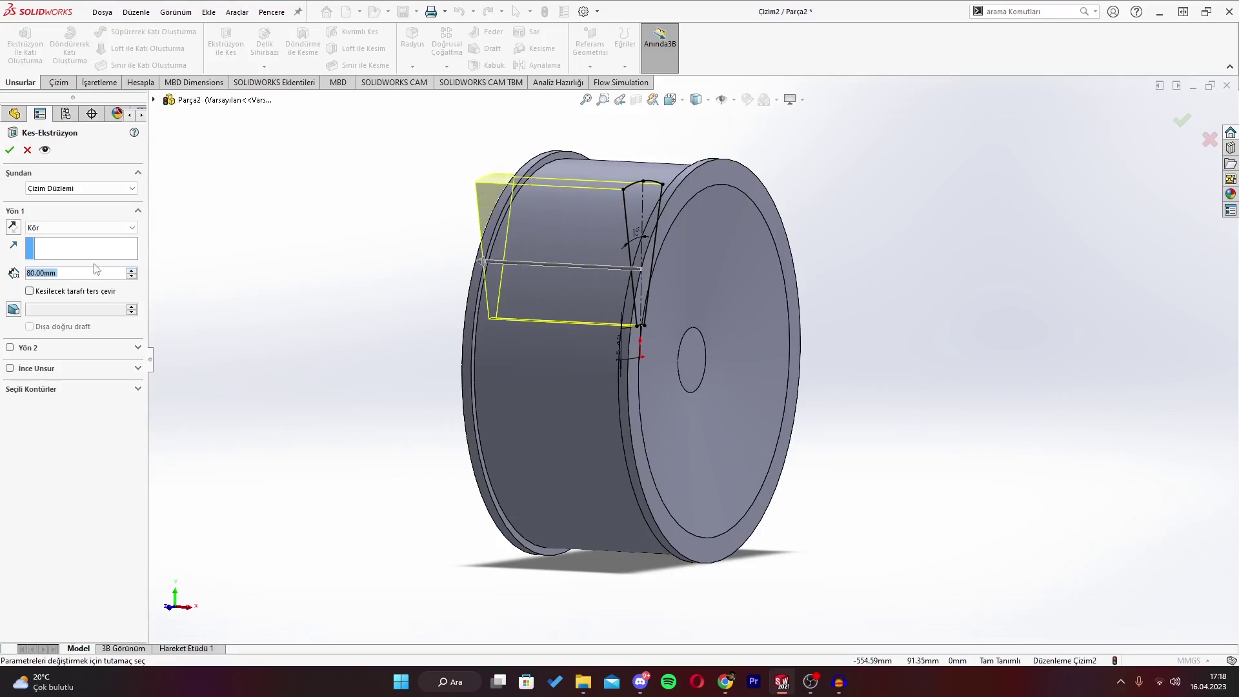
pyautogui.click(11, 348)
pyautogui.write('60')
pyautogui.press('Return')
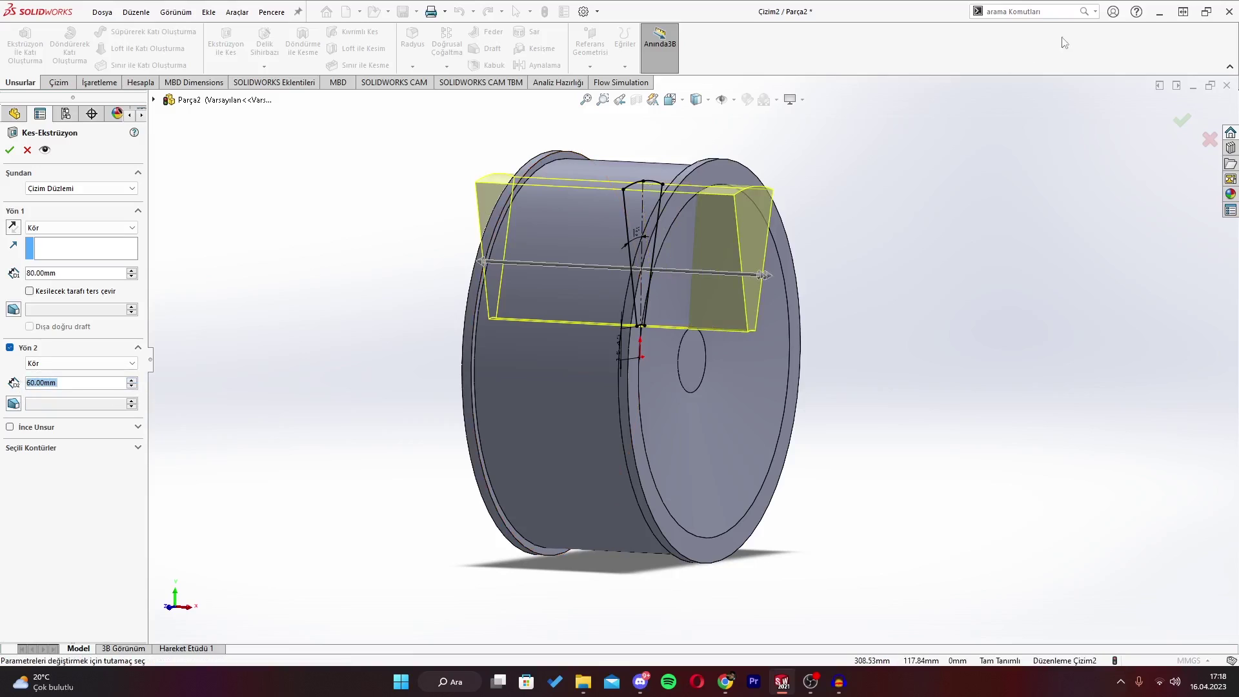
pyautogui.click(1183, 121)
pyautogui.moveTo(924, 238)
pyautogui.mouseDown(button='middle')
pyautogui.moveTo(819, 232)
pyautogui.moveTo(834, 230)
pyautogui.moveTo(750, 280)
pyautogui.moveTo(713, 267)
pyautogui.moveTo(803, 268)
pyautogui.mouseUp(button='middle')
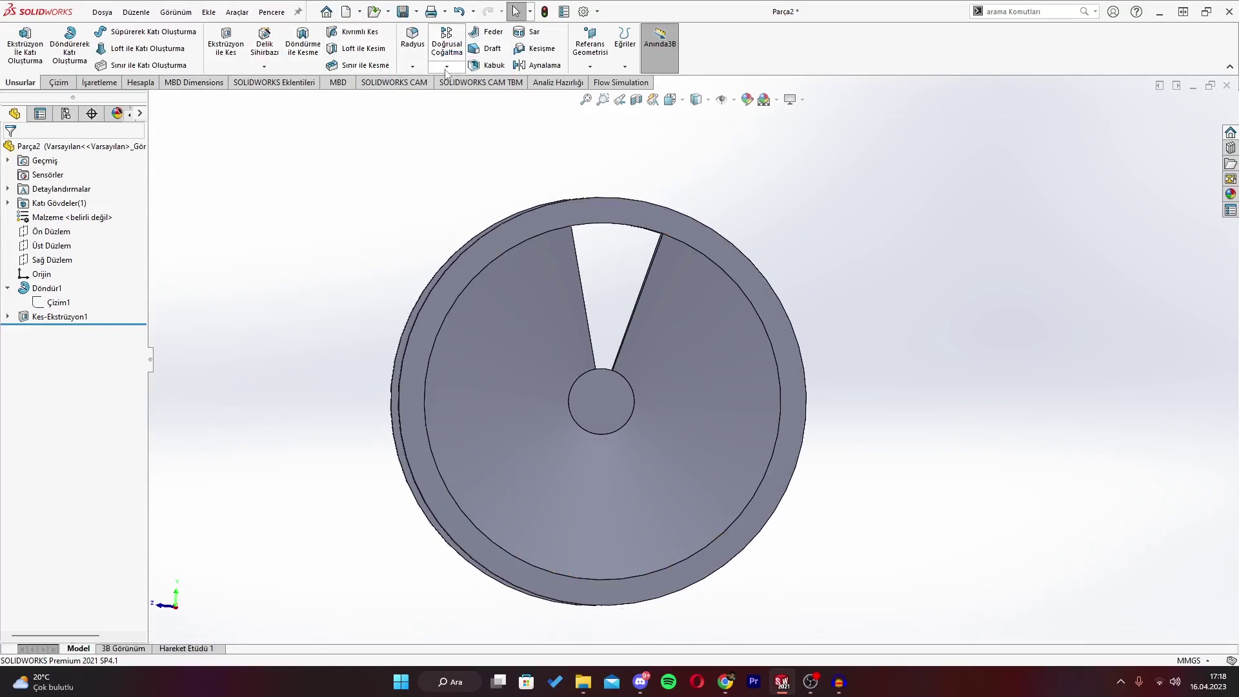
pyautogui.click(447, 67)
# Set up a circular pattern of Kes-Ekstrüzyon1 around the wheel's outer circular edge.
pyautogui.click(466, 100)
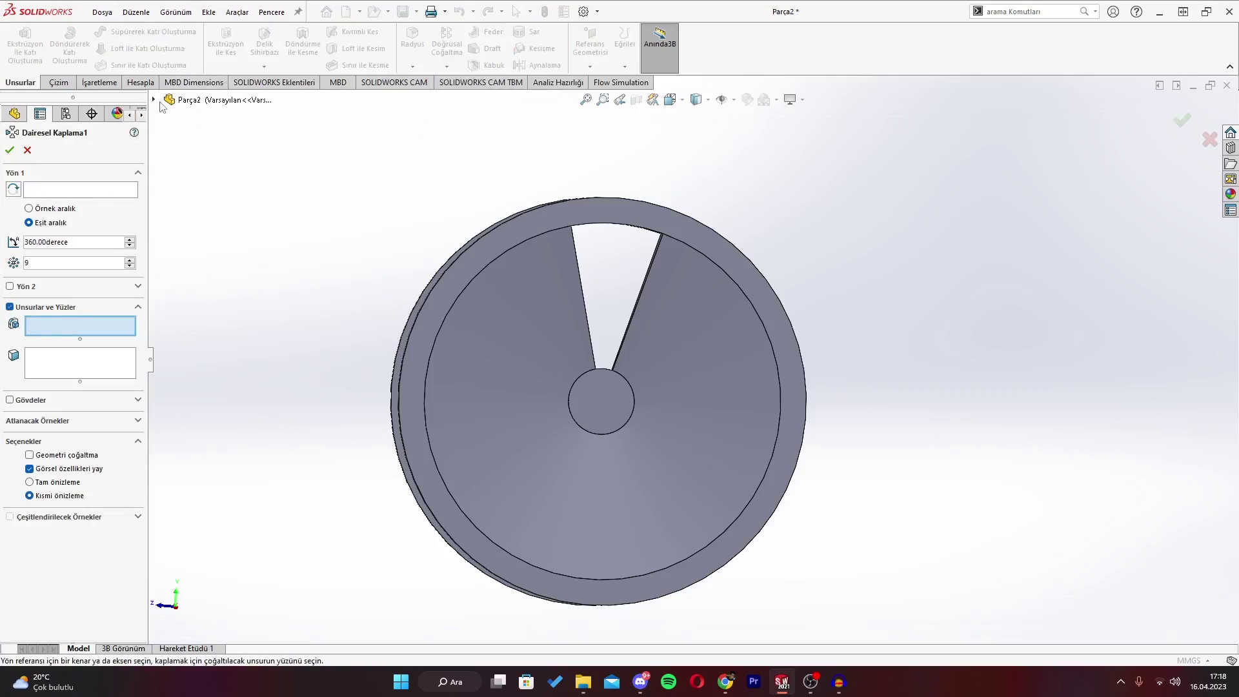
pyautogui.click(191, 100)
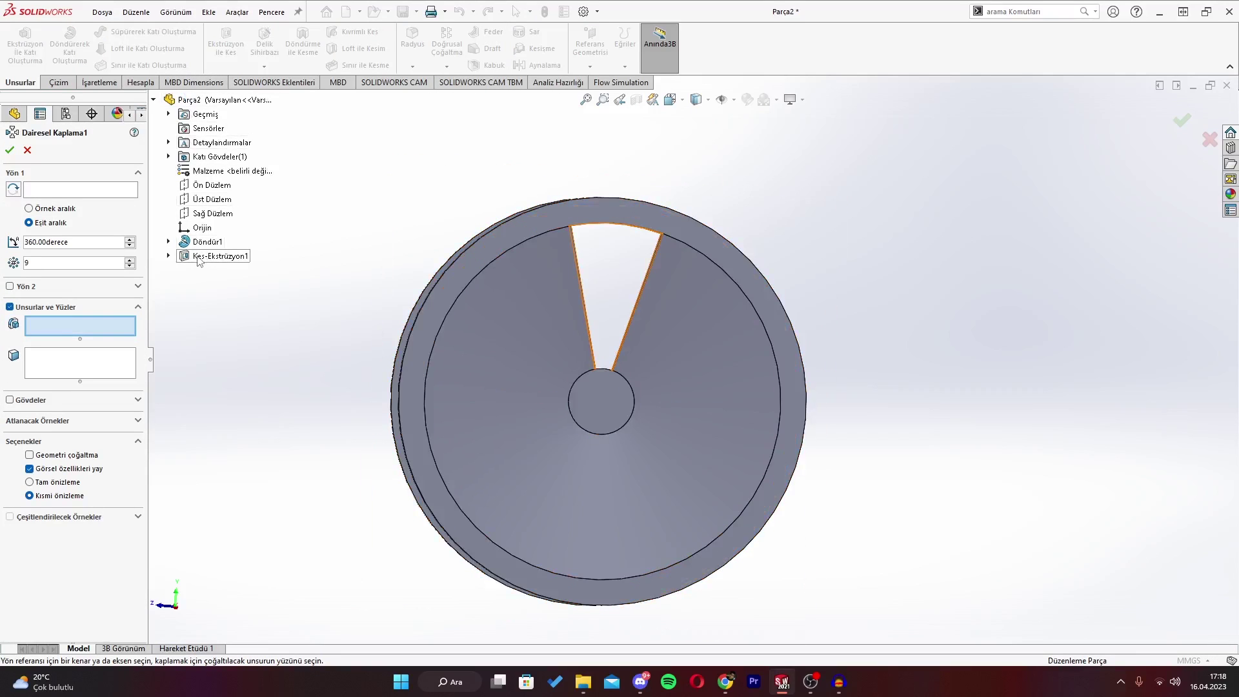
pyautogui.click(200, 258)
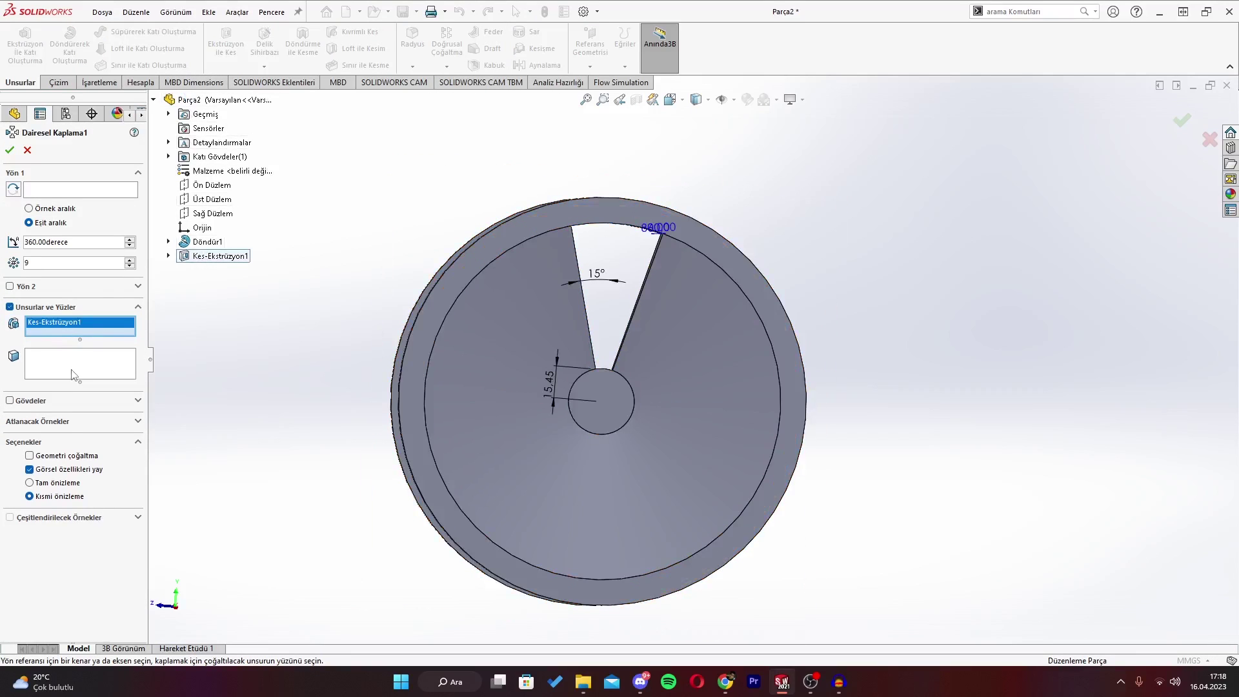
pyautogui.click(37, 192)
pyautogui.click(737, 284)
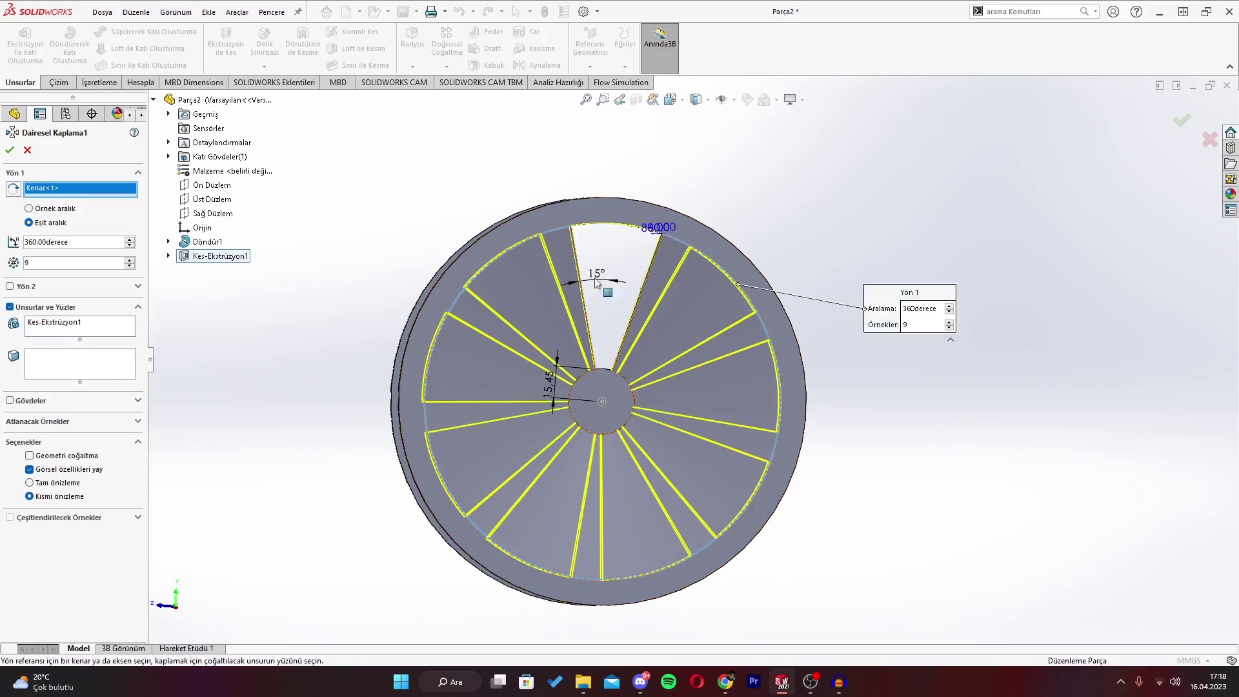
pyautogui.moveTo(281, 255)
pyautogui.mouseDown(button='middle')
pyautogui.moveTo(489, 380)
pyautogui.moveTo(584, 362)
pyautogui.mouseUp(button='middle')
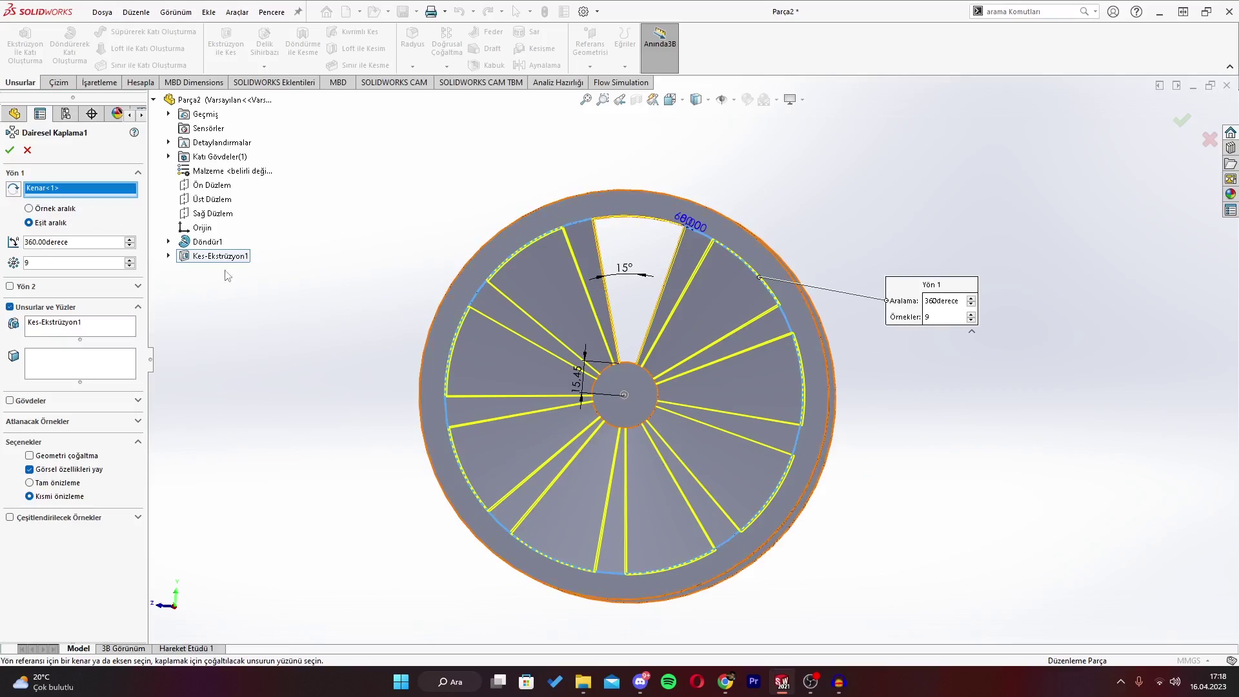
# Set the pattern to 8 equally spaced instances over 360° and confirm it.
pyautogui.click(130, 265)
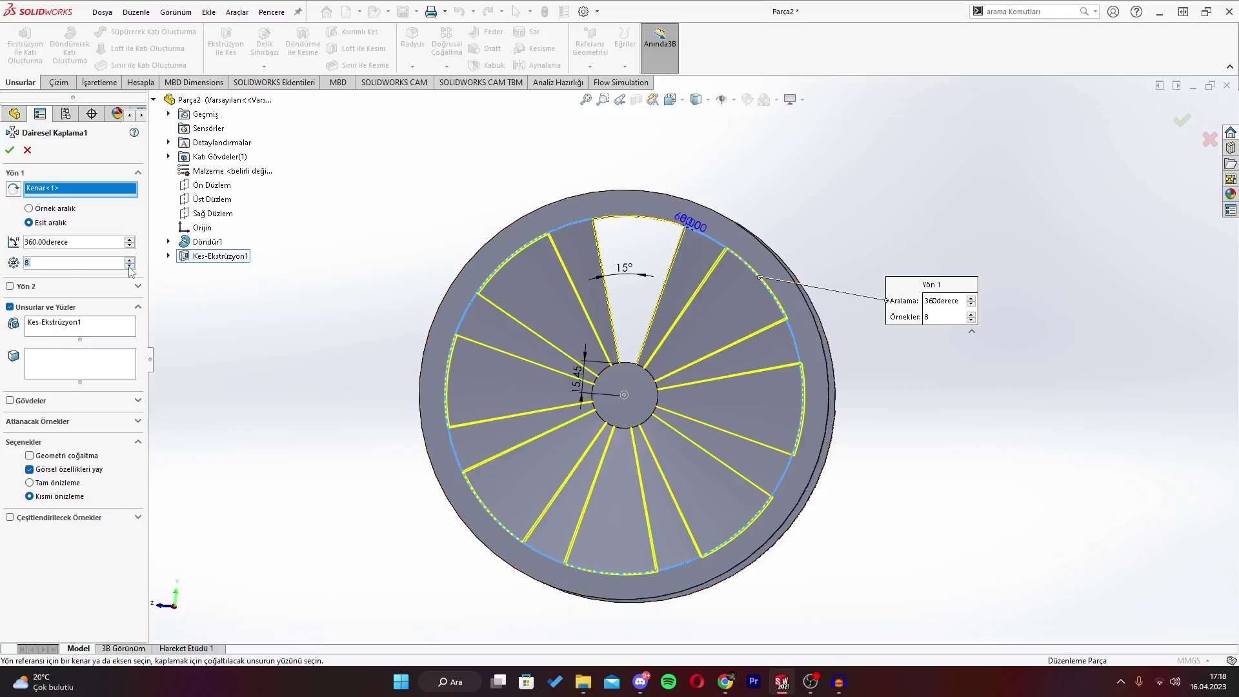
pyautogui.click(130, 265)
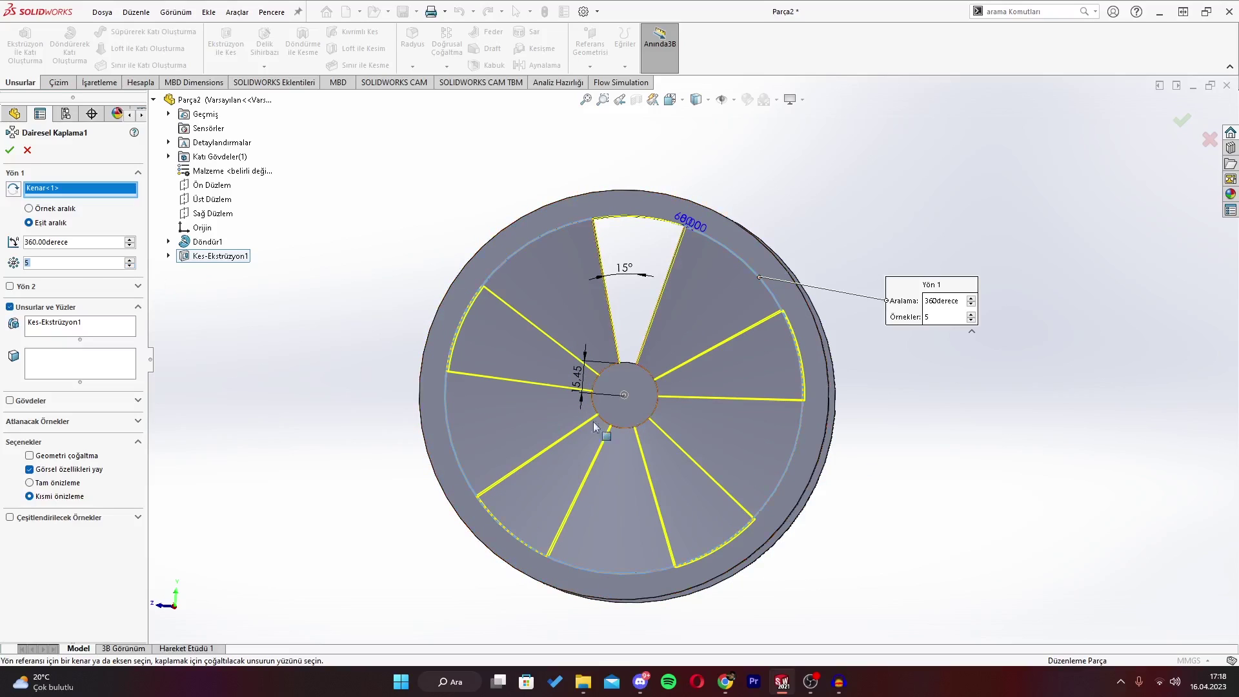
pyautogui.moveTo(593, 423); pyautogui.dragTo(662, 443, button='middle')
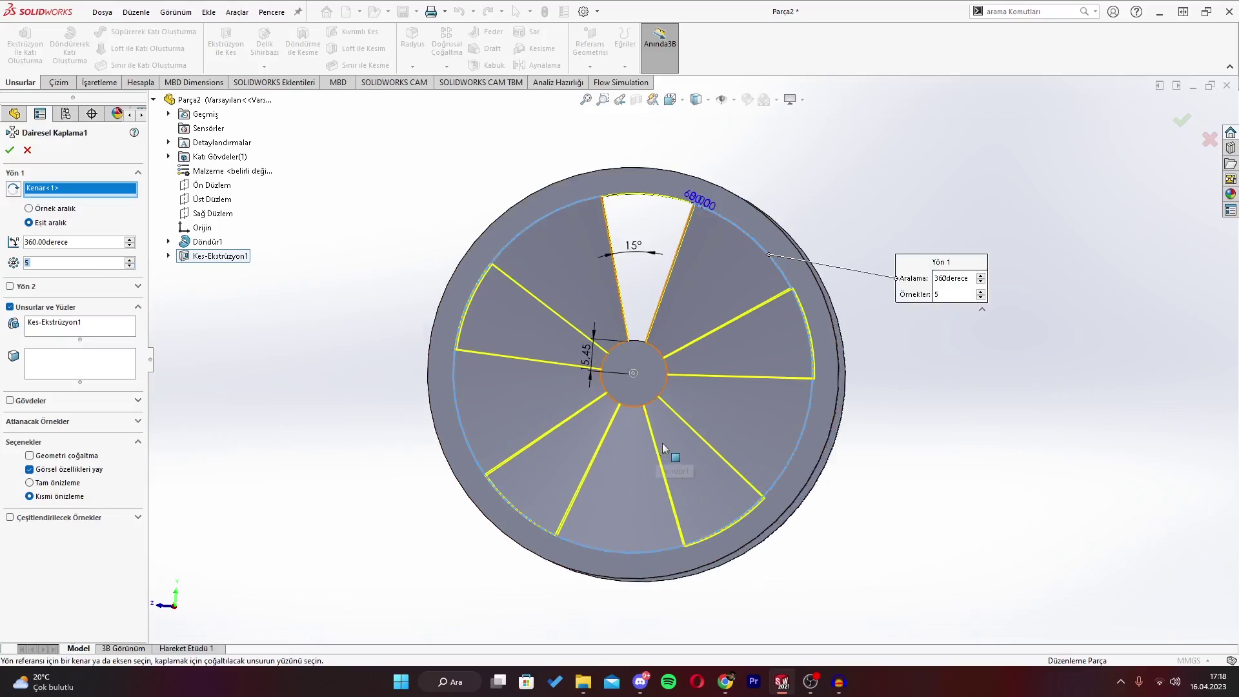
pyautogui.click(130, 265)
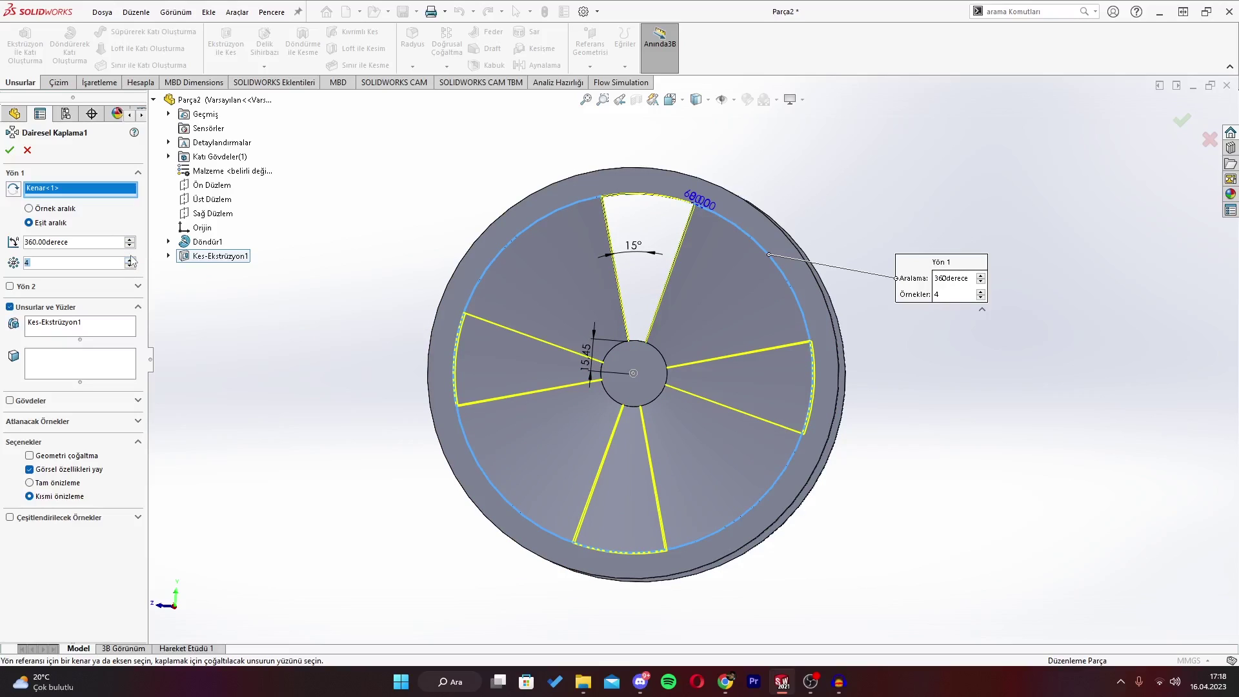
pyautogui.click(130, 260)
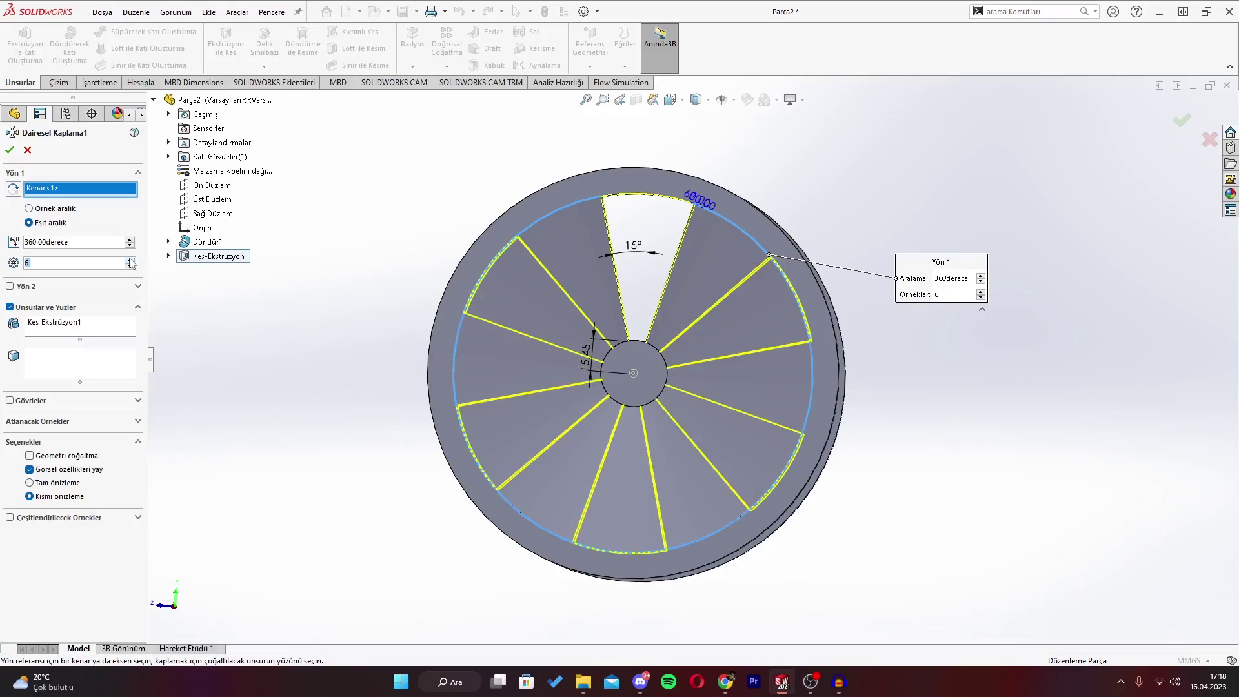
pyautogui.click(130, 259)
pyautogui.click(130, 259)
pyautogui.click(130, 260)
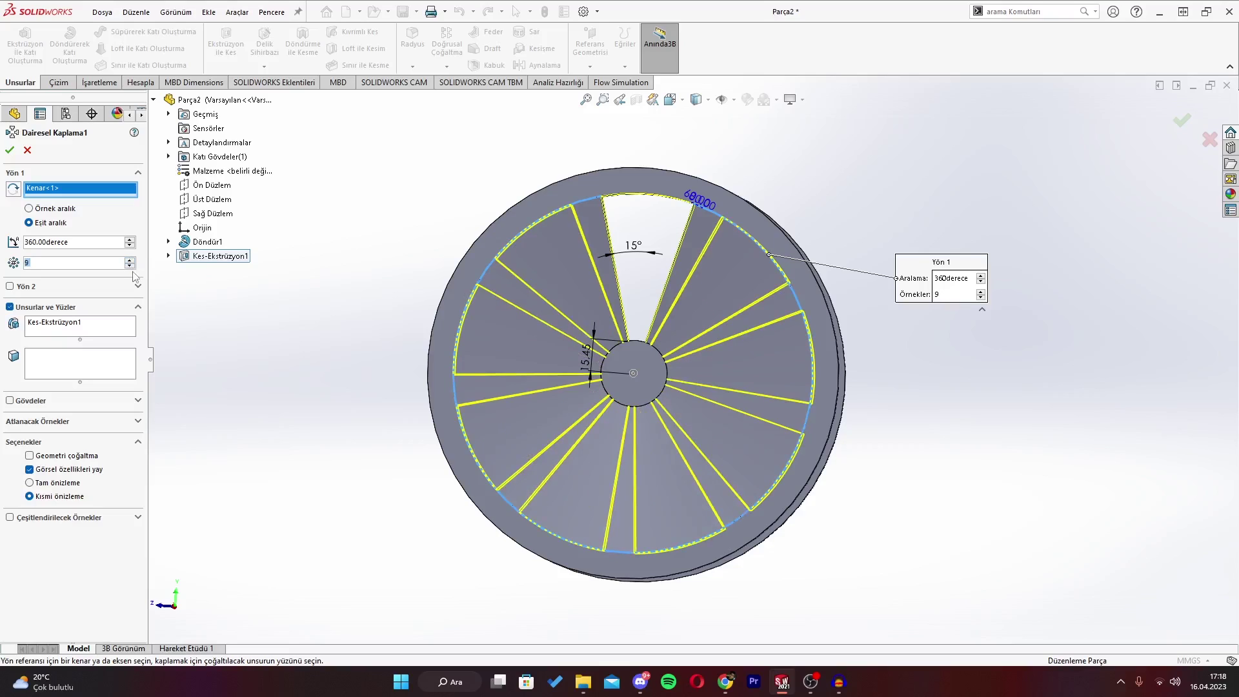
pyautogui.click(133, 267)
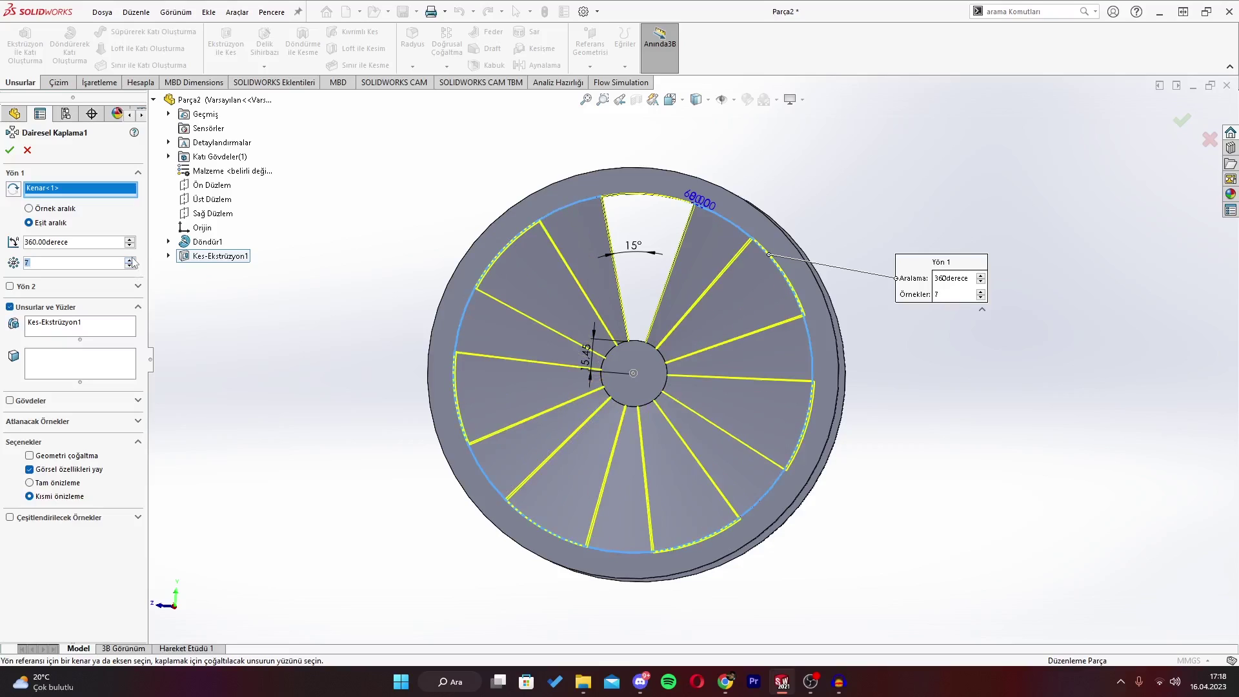
pyautogui.click(131, 259)
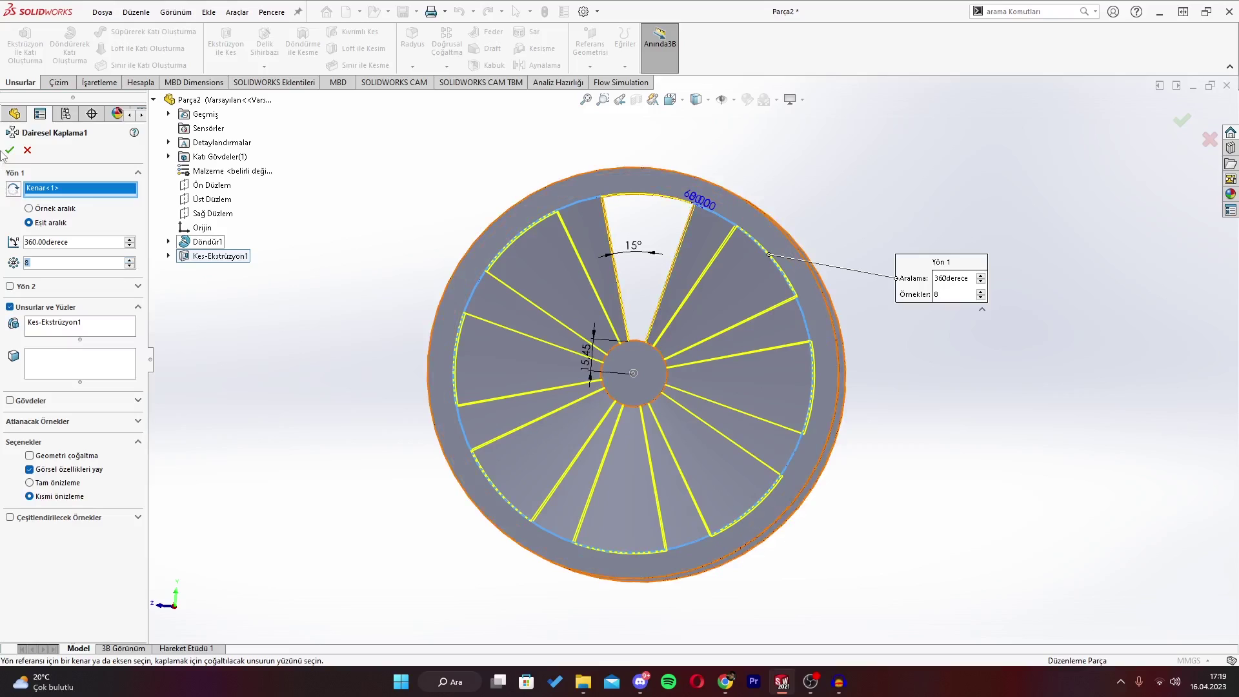
pyautogui.click(1182, 120)
pyautogui.moveTo(331, 325)
pyautogui.mouseDown(button='middle')
pyautogui.moveTo(340, 357)
pyautogui.moveTo(300, 354)
pyautogui.moveTo(366, 344)
pyautogui.mouseUp(button='middle')
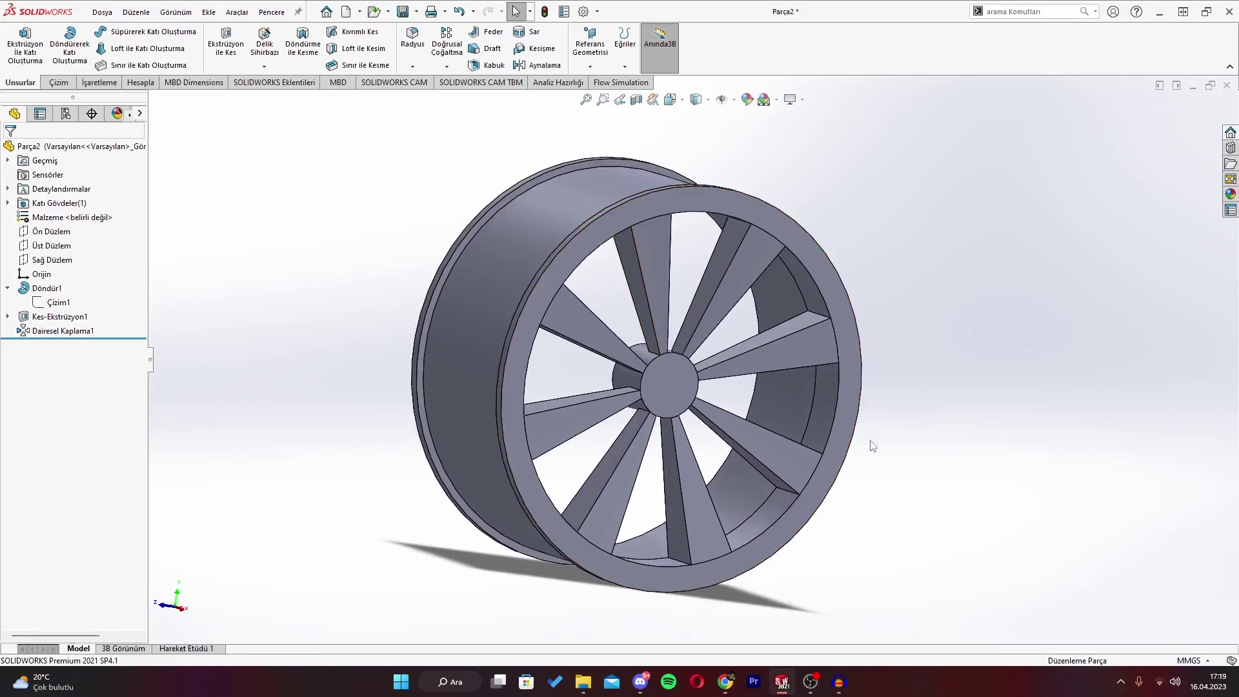
pyautogui.moveTo(975, 303)
pyautogui.mouseDown(button='middle')
pyautogui.moveTo(801, 314)
pyautogui.moveTo(866, 331)
pyautogui.moveTo(924, 277)
pyautogui.moveTo(966, 297)
pyautogui.moveTo(928, 322)
pyautogui.moveTo(956, 390)
pyautogui.mouseUp(button='middle')
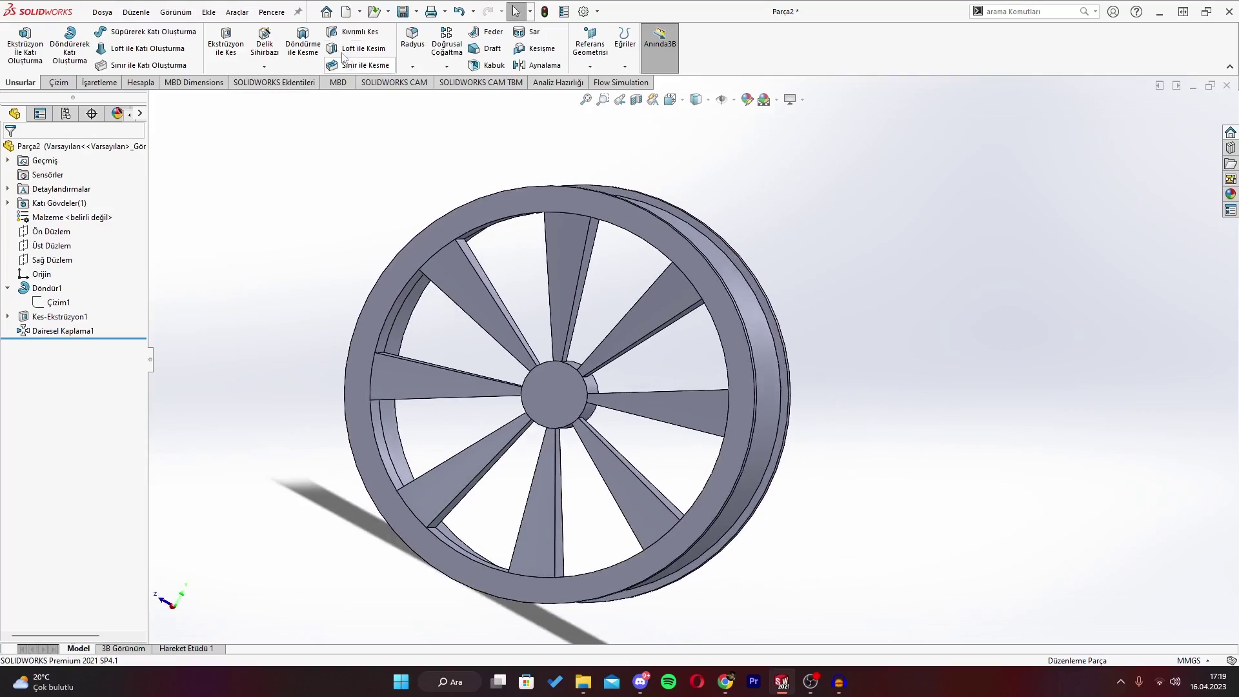
# Apply a 2 mm fillet, Radyus1, to all sixteen spoke edges.
pyautogui.click(409, 42)
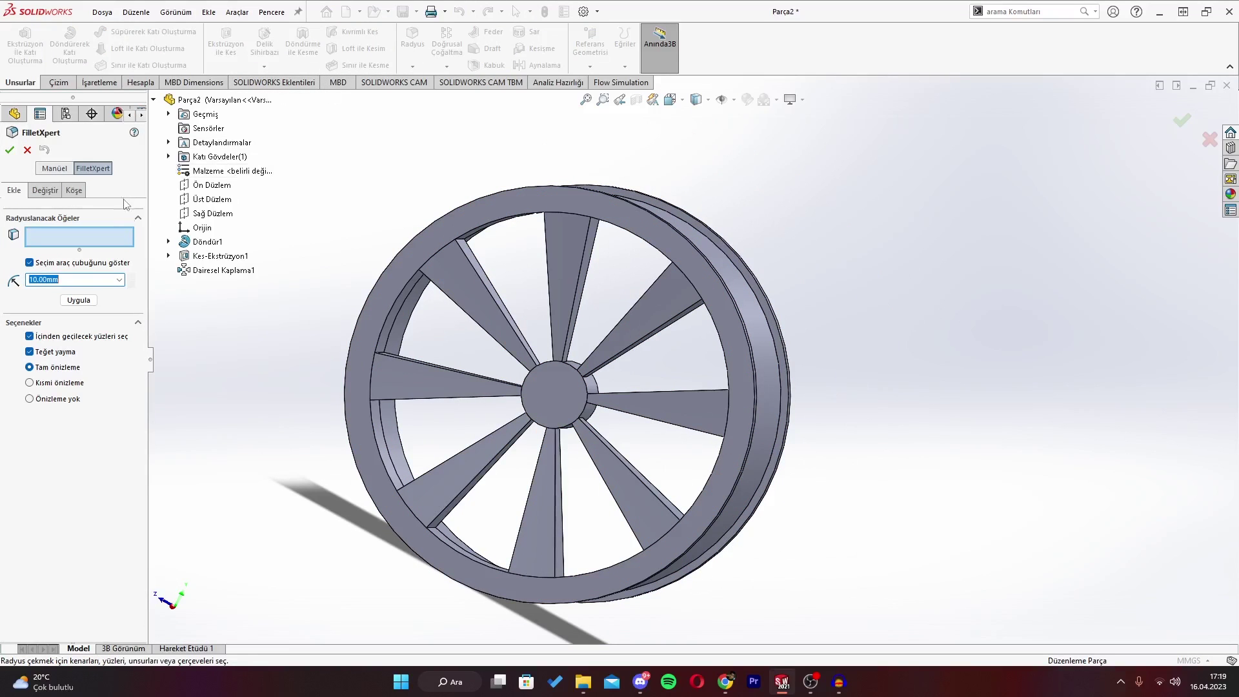
pyautogui.click(581, 268)
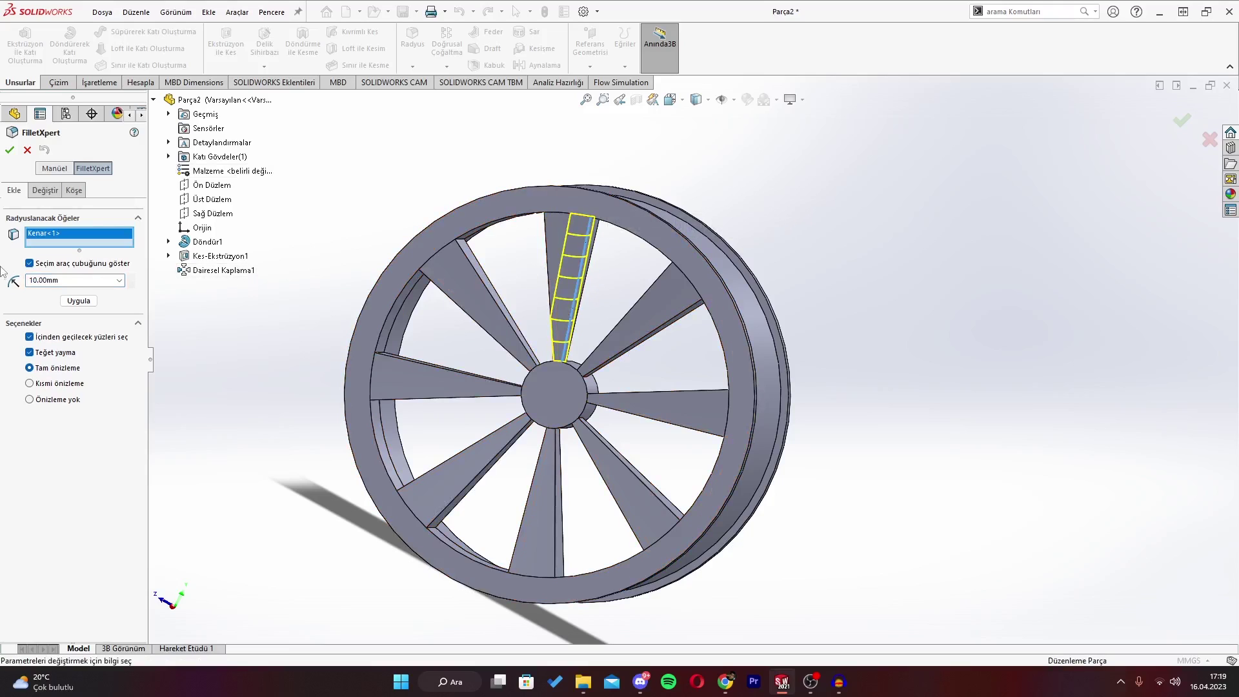
pyautogui.click(81, 282)
pyautogui.write('2')
pyautogui.press('Return')
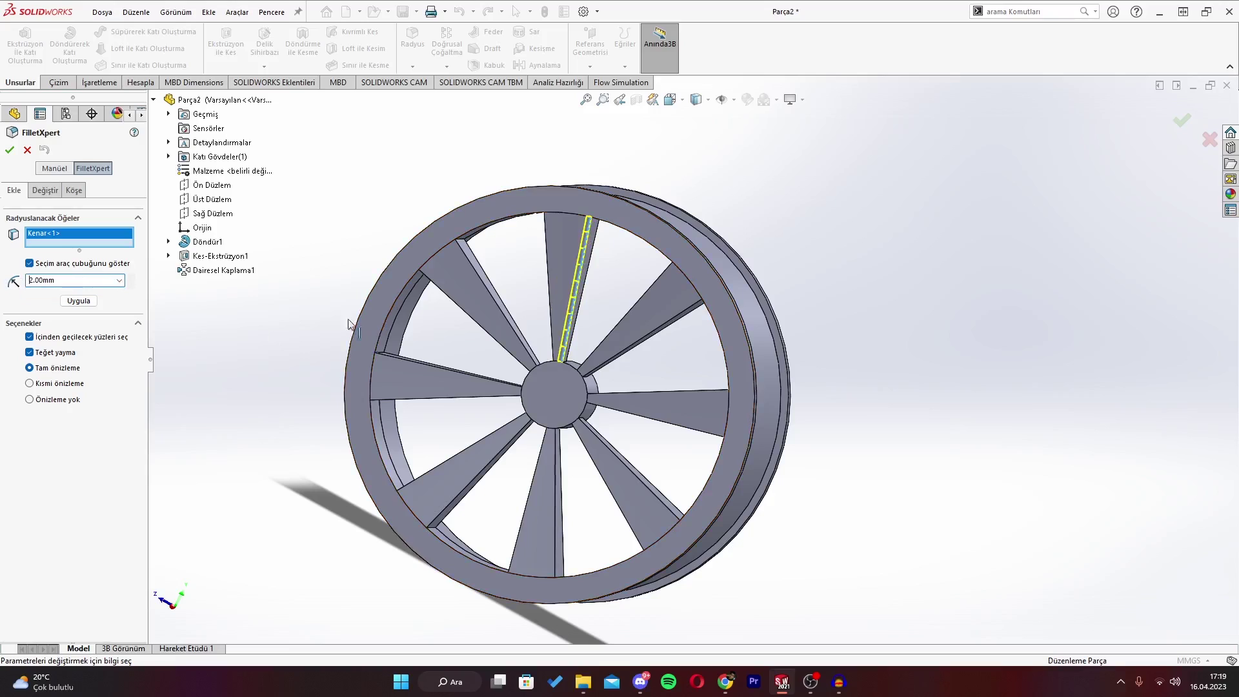
pyautogui.hotkey('ctrl', '1')
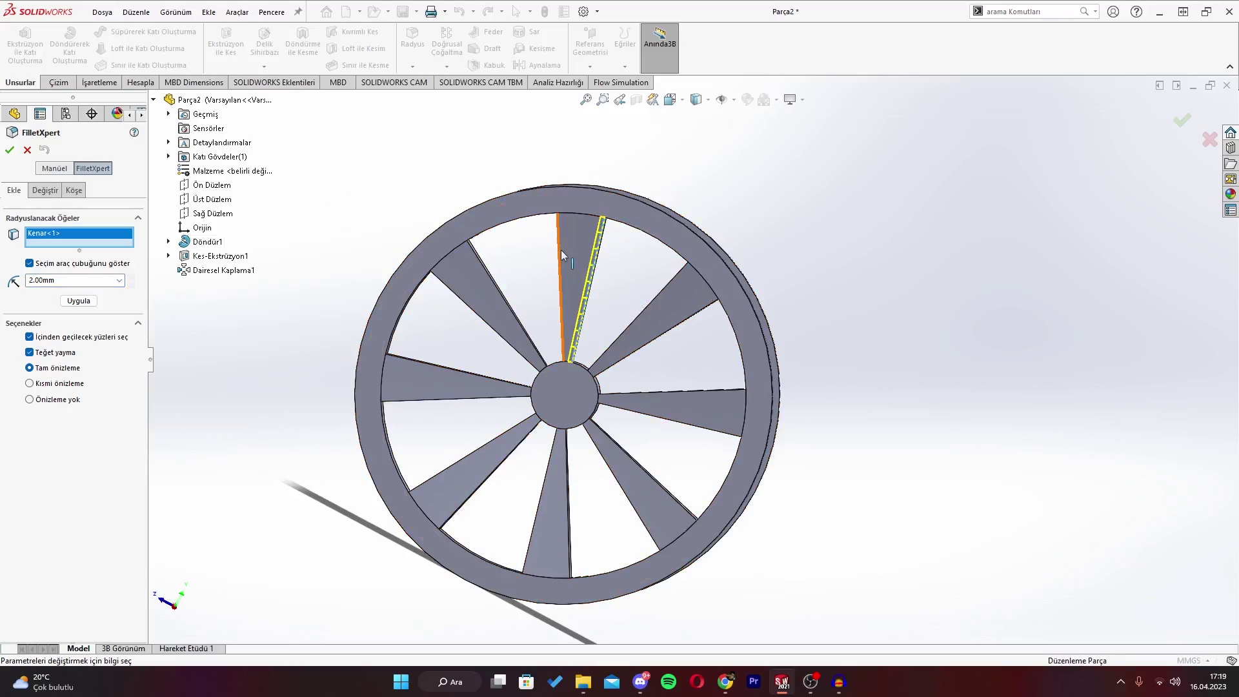
pyautogui.click(560, 255)
pyautogui.click(494, 288)
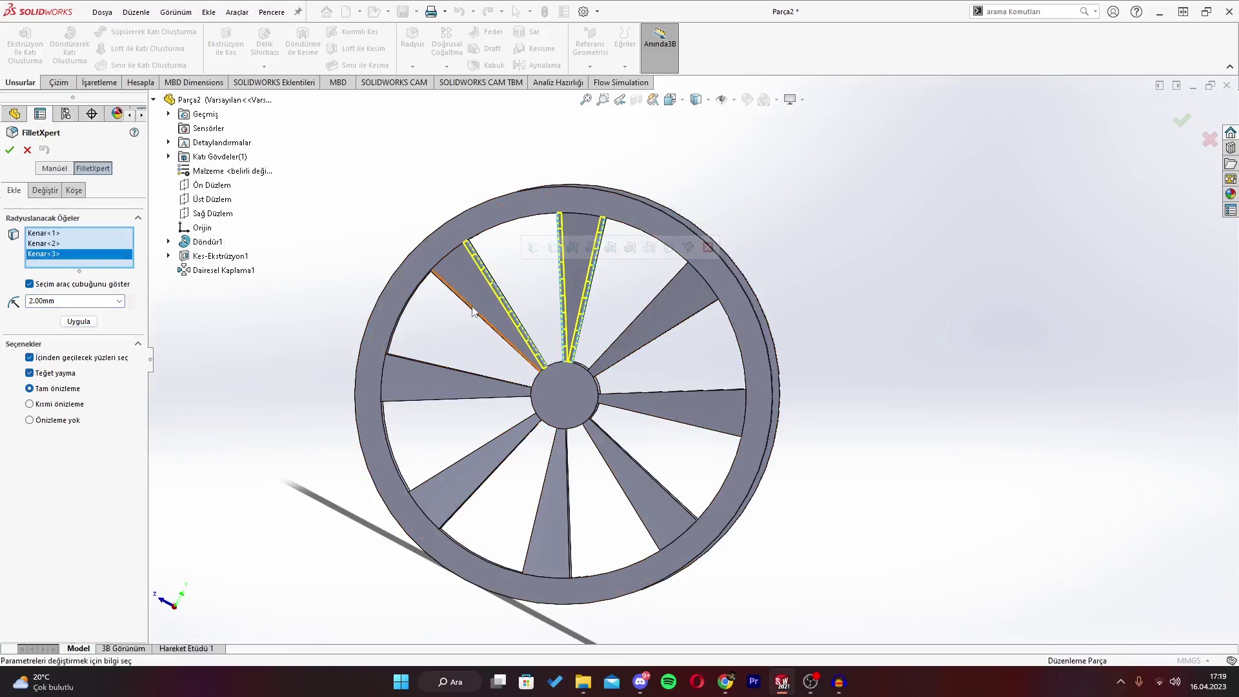
pyautogui.click(473, 312)
pyautogui.click(471, 373)
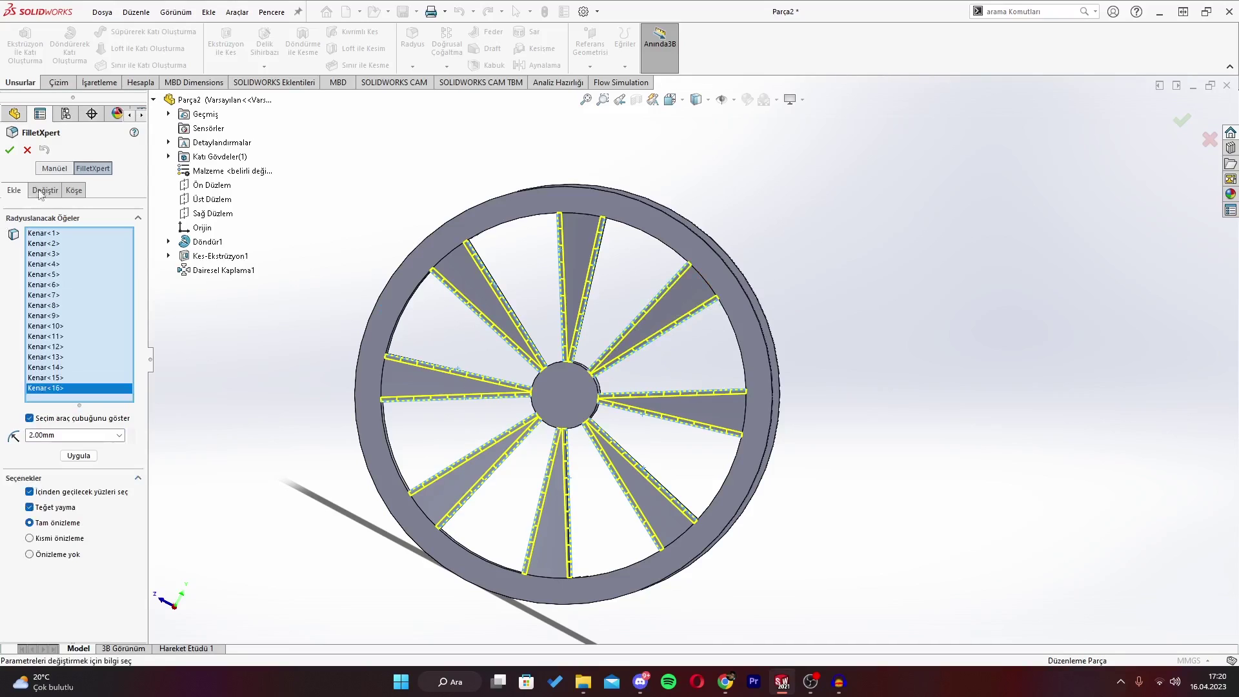
pyautogui.click(8, 151)
pyautogui.moveTo(276, 370); pyautogui.dragTo(797, 386, button='middle')
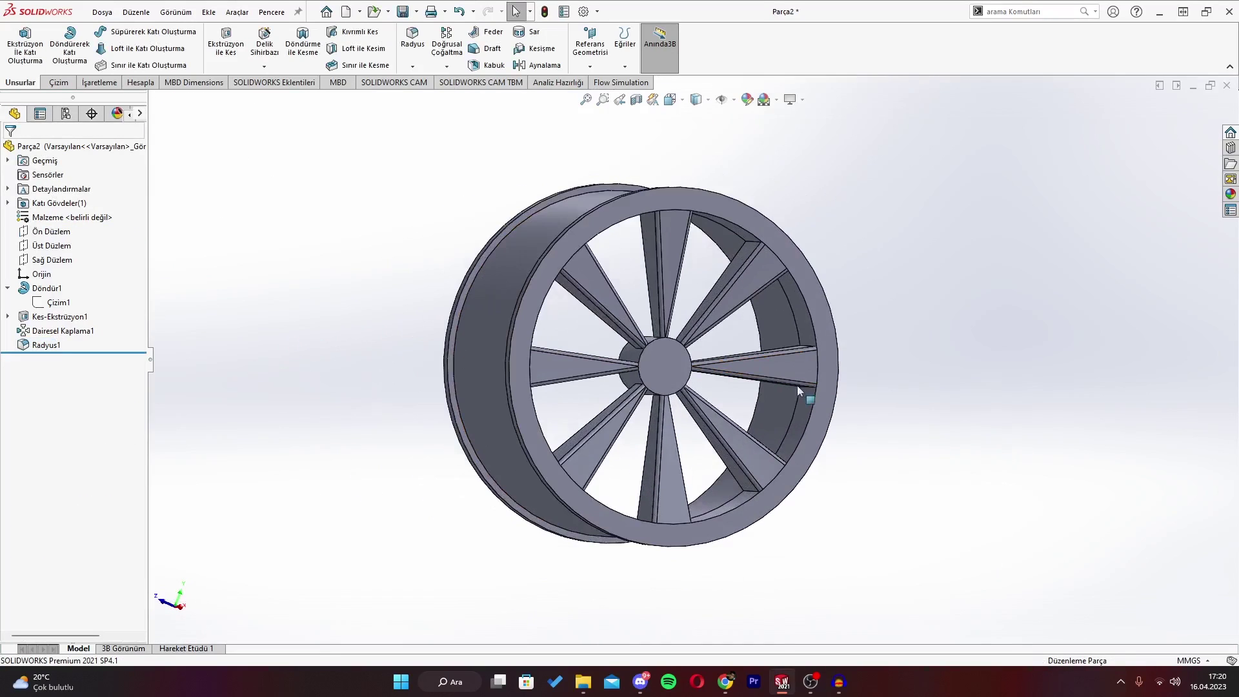
# Edit the Radyus1 fillet feature and change its radius to 1 mm.
pyautogui.moveTo(940, 332)
pyautogui.mouseDown(button='middle')
pyautogui.moveTo(839, 296)
pyautogui.moveTo(885, 271)
pyautogui.mouseUp(button='middle')
pyautogui.rightClick(39, 345)
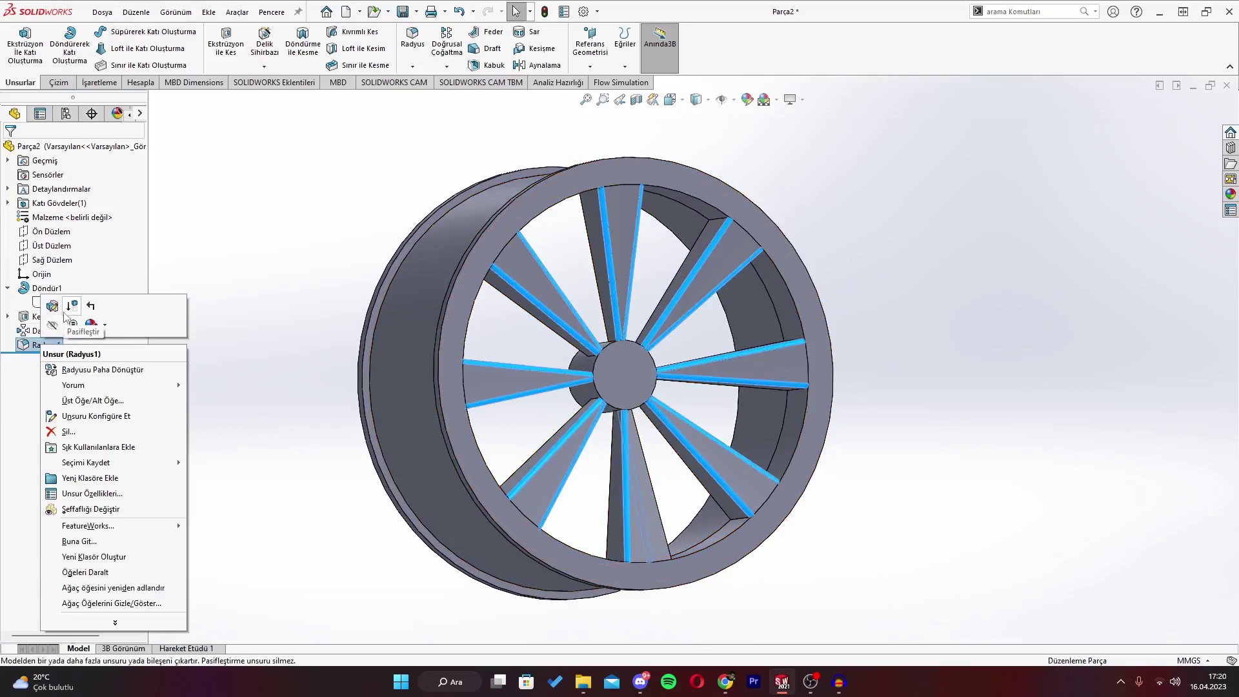
pyautogui.click(7, 273)
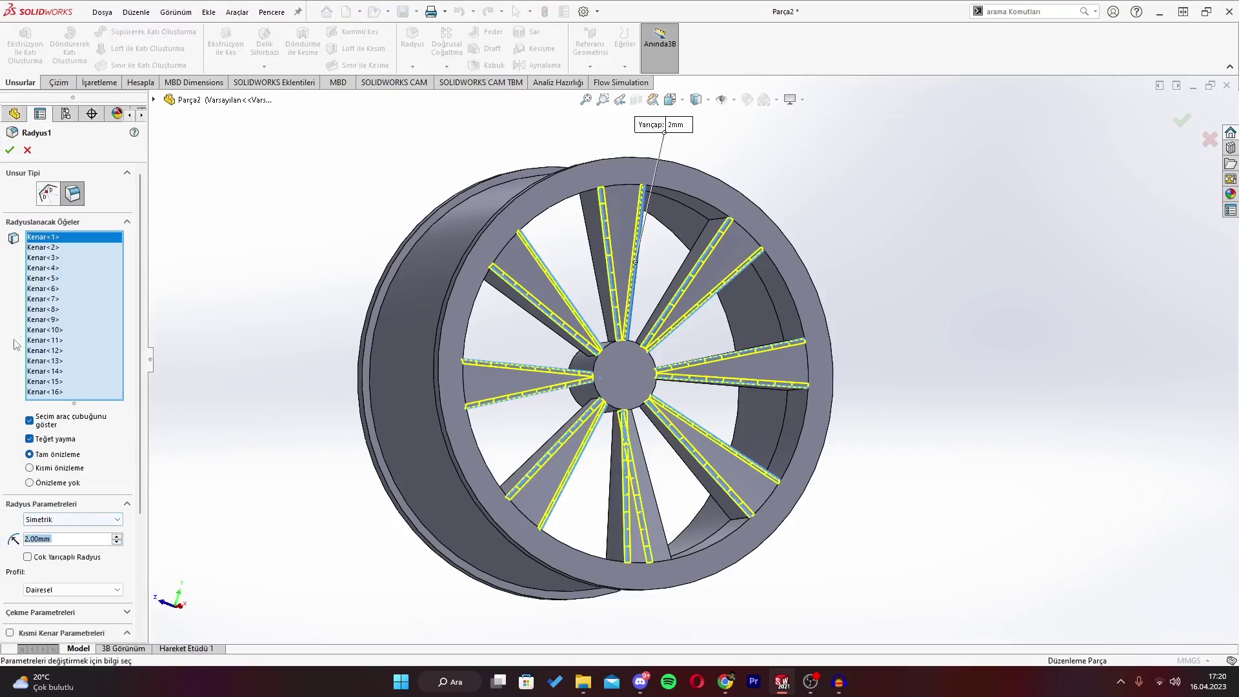
pyautogui.click(47, 540)
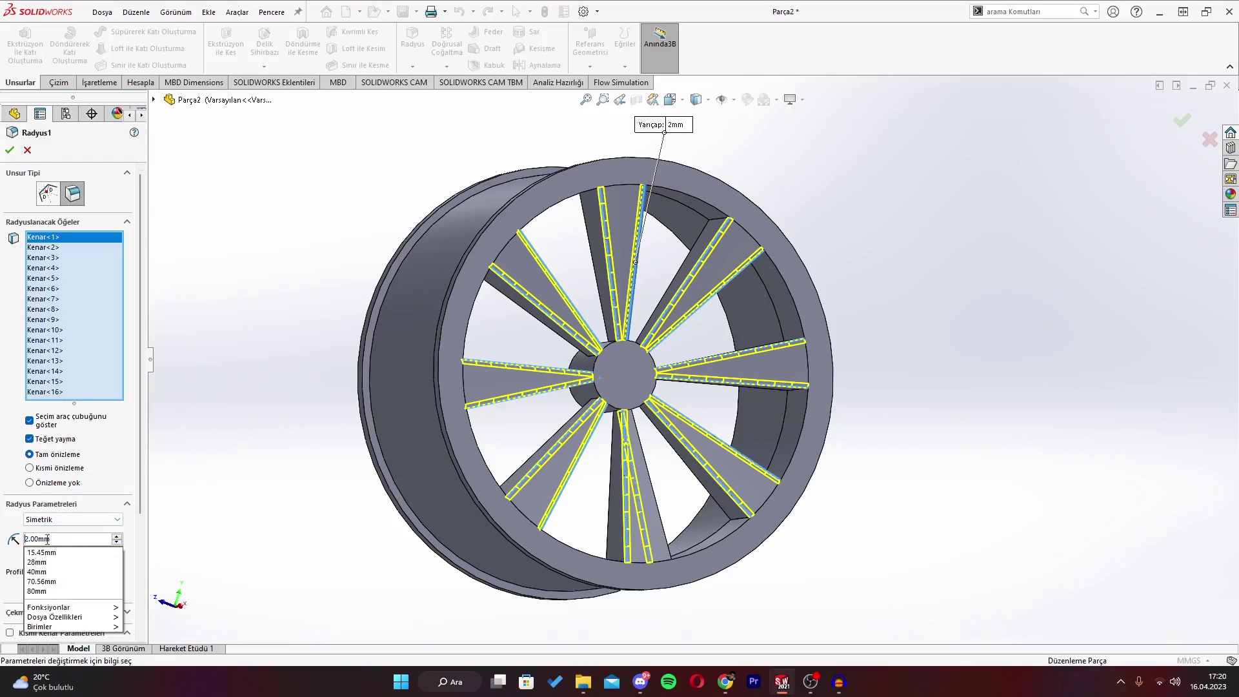
pyautogui.press('BackSpace')
pyautogui.write('1')
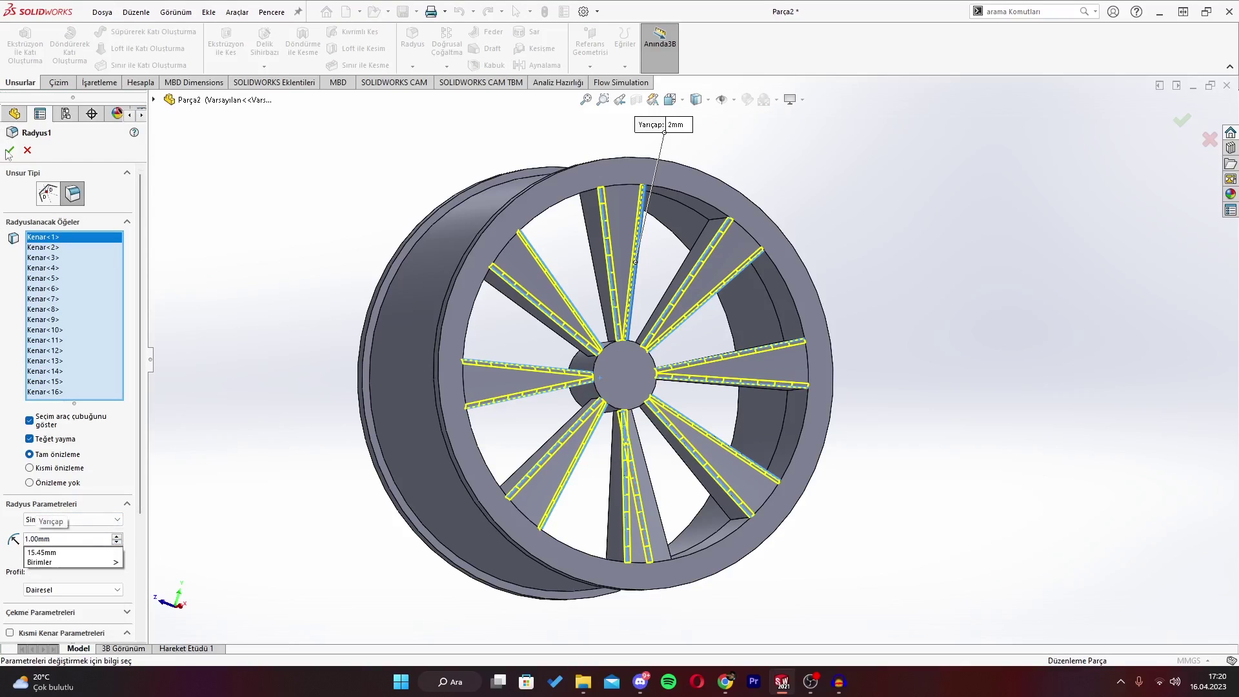
pyautogui.press('Return')
pyautogui.press('Return')
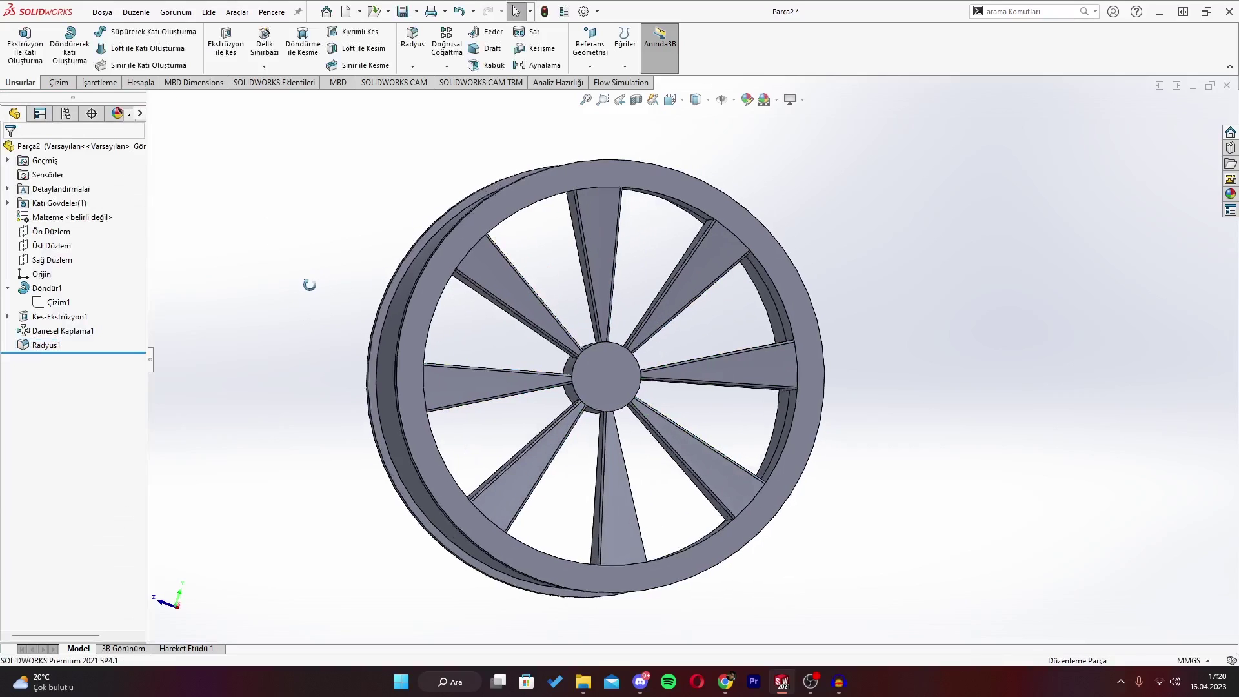
pyautogui.moveTo(303, 271)
pyautogui.mouseDown(button='middle')
pyautogui.moveTo(348, 319)
pyautogui.moveTo(930, 349)
pyautogui.moveTo(971, 324)
pyautogui.mouseUp(button='middle')
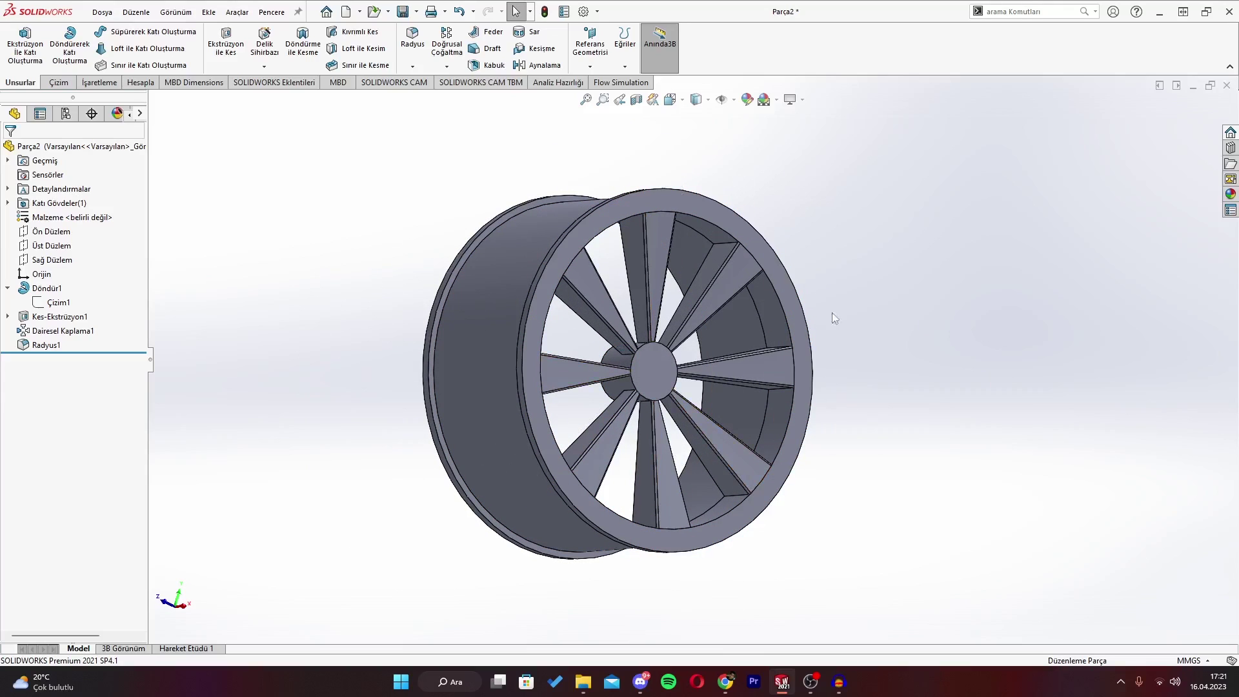
pyautogui.moveTo(832, 313)
pyautogui.mouseDown(button='middle')
pyautogui.moveTo(903, 367)
pyautogui.moveTo(792, 339)
pyautogui.moveTo(732, 398)
pyautogui.moveTo(844, 384)
pyautogui.moveTo(865, 424)
pyautogui.moveTo(785, 410)
pyautogui.mouseUp(button='middle')
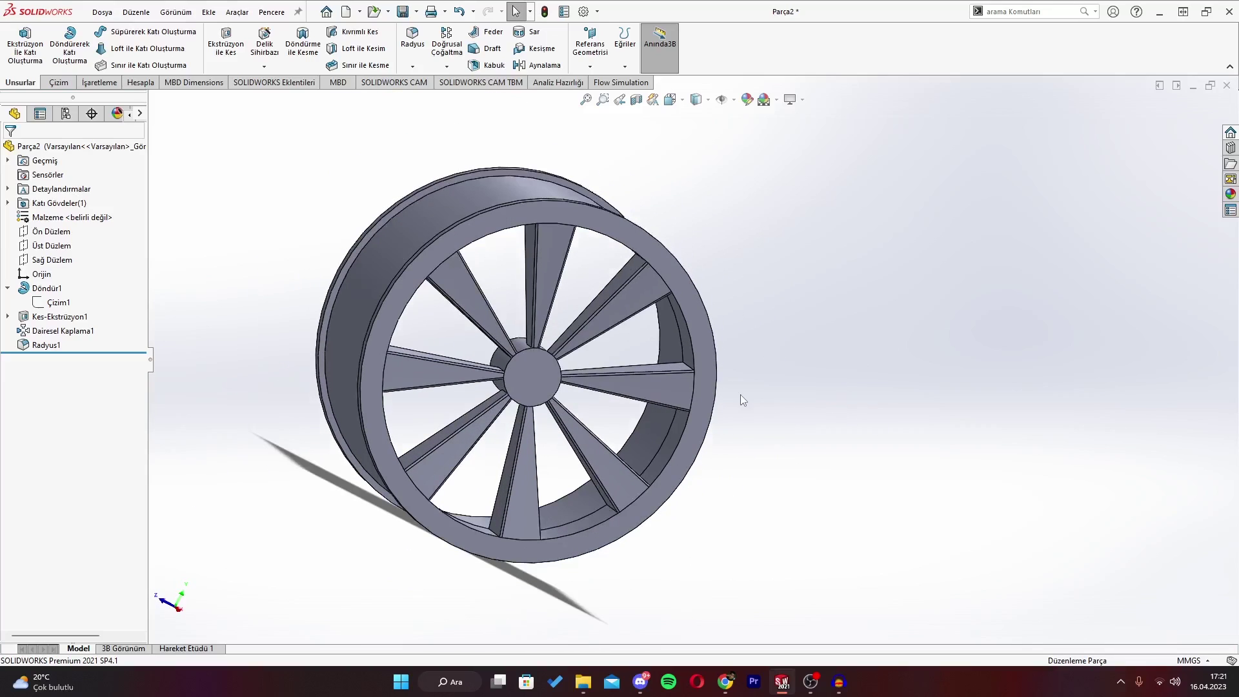
pyautogui.moveTo(788, 366)
pyautogui.mouseDown(button='middle')
pyautogui.moveTo(916, 323)
pyautogui.moveTo(760, 346)
pyautogui.moveTo(852, 361)
pyautogui.moveTo(799, 371)
pyautogui.moveTo(262, 269)
pyautogui.moveTo(276, 291)
pyautogui.mouseUp(button='middle')
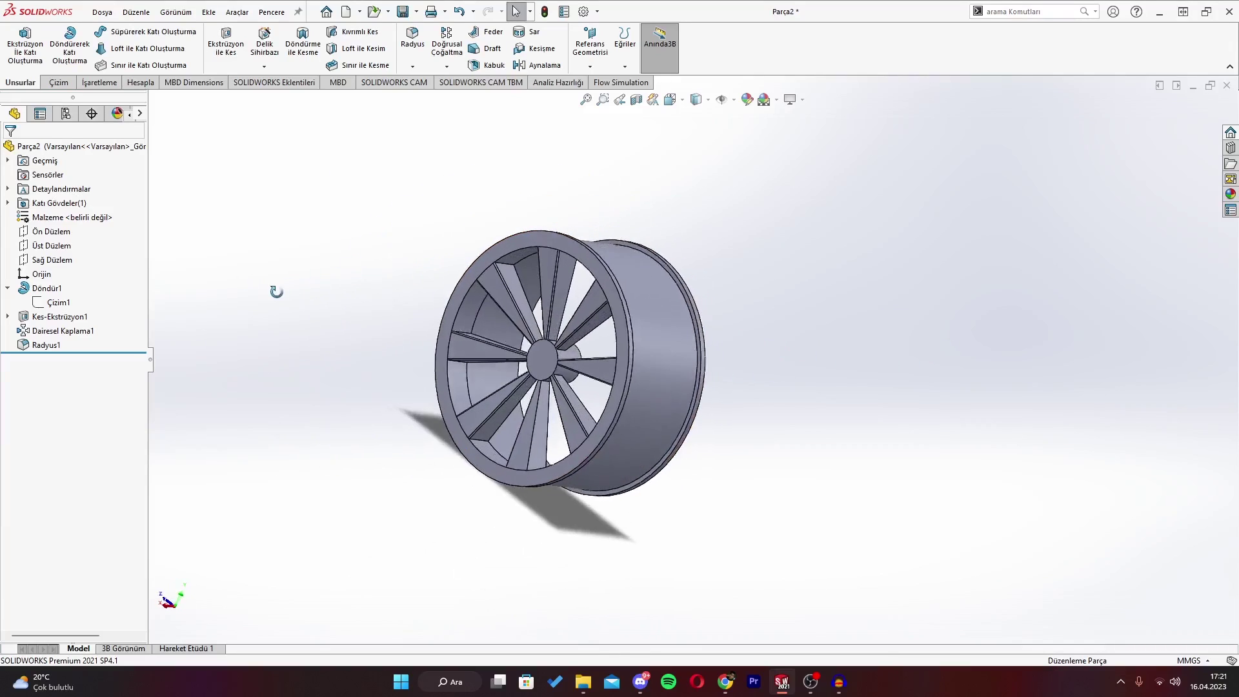
pyautogui.scroll(-3, 266, 303)
pyautogui.press('space')
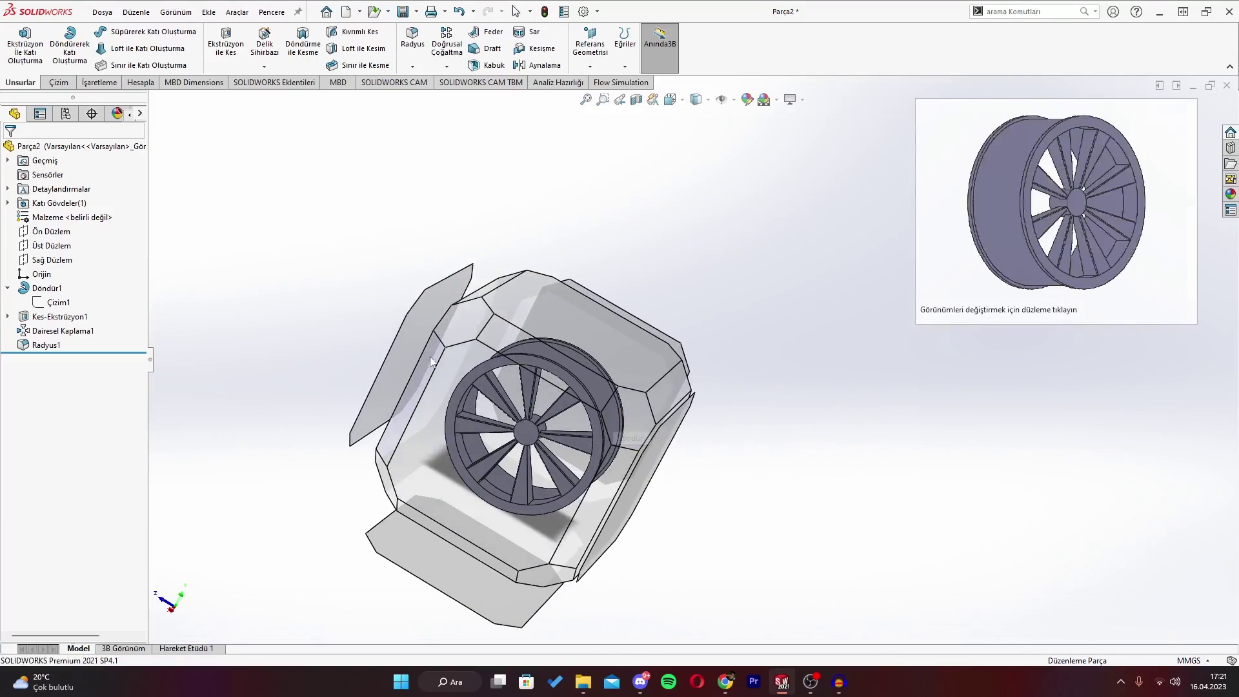
pyautogui.click(431, 361)
pyautogui.scroll(-3, 979, 443)
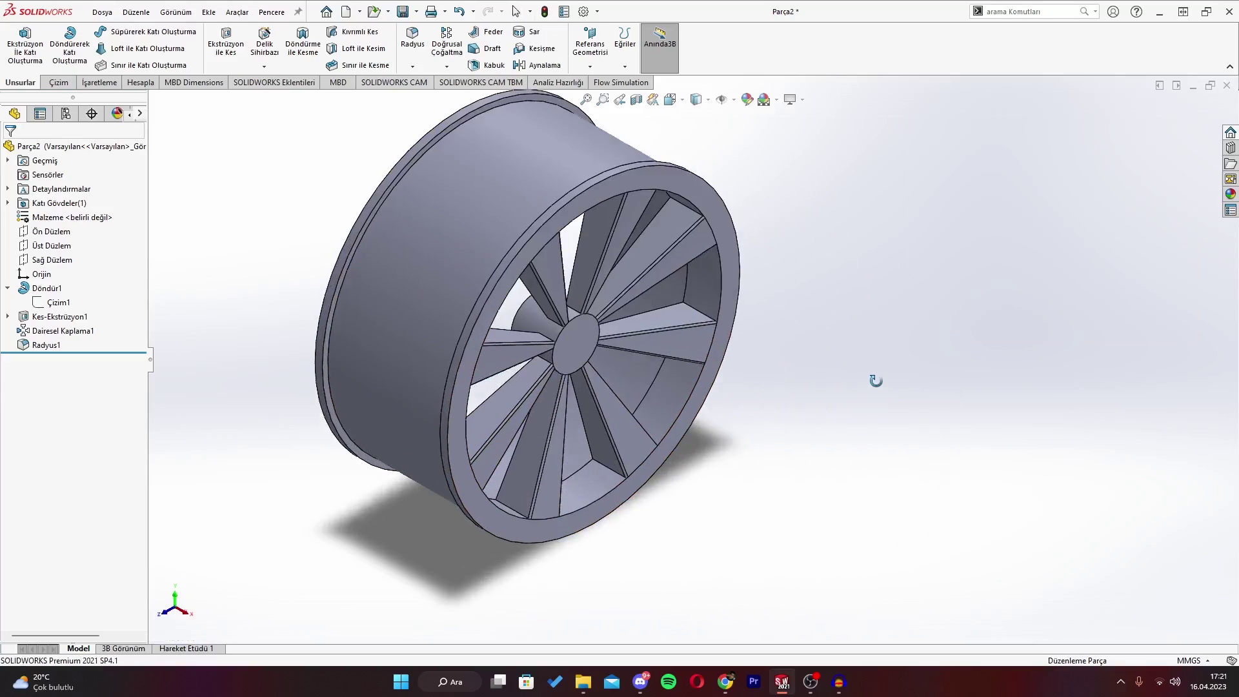
pyautogui.moveTo(876, 381); pyautogui.dragTo(861, 360, button='middle')
pyautogui.scroll(2, 697, 352)
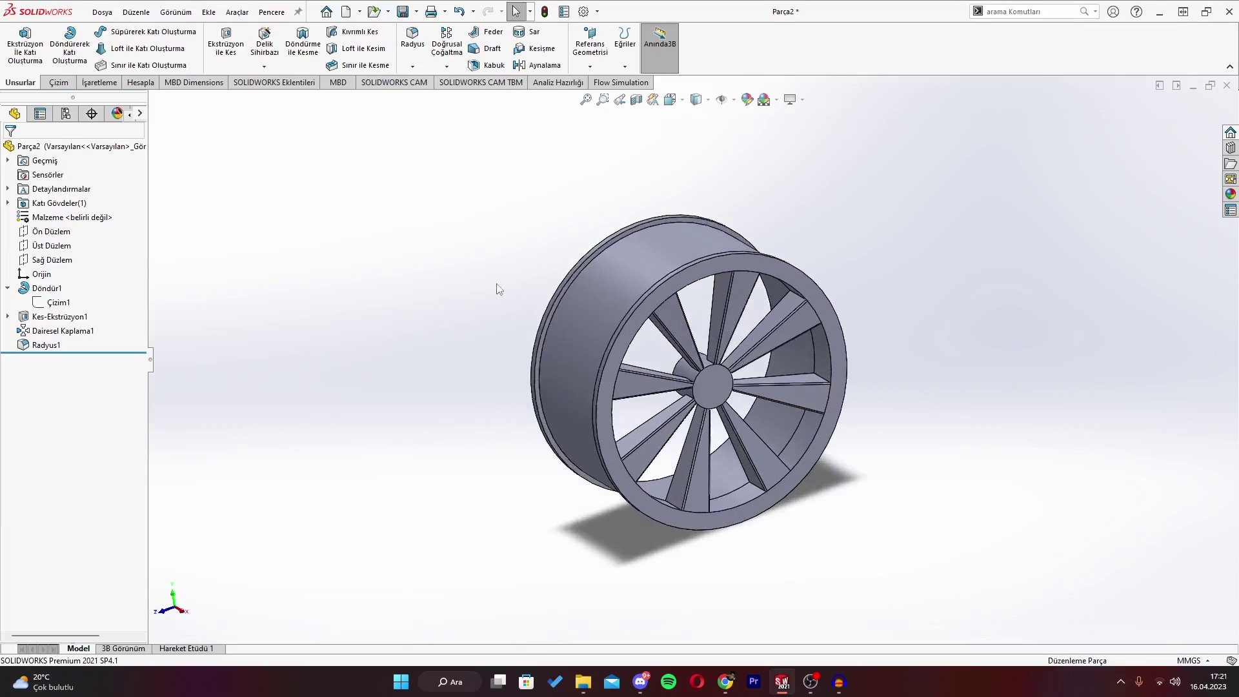
pyautogui.scroll(-2, 869, 484)
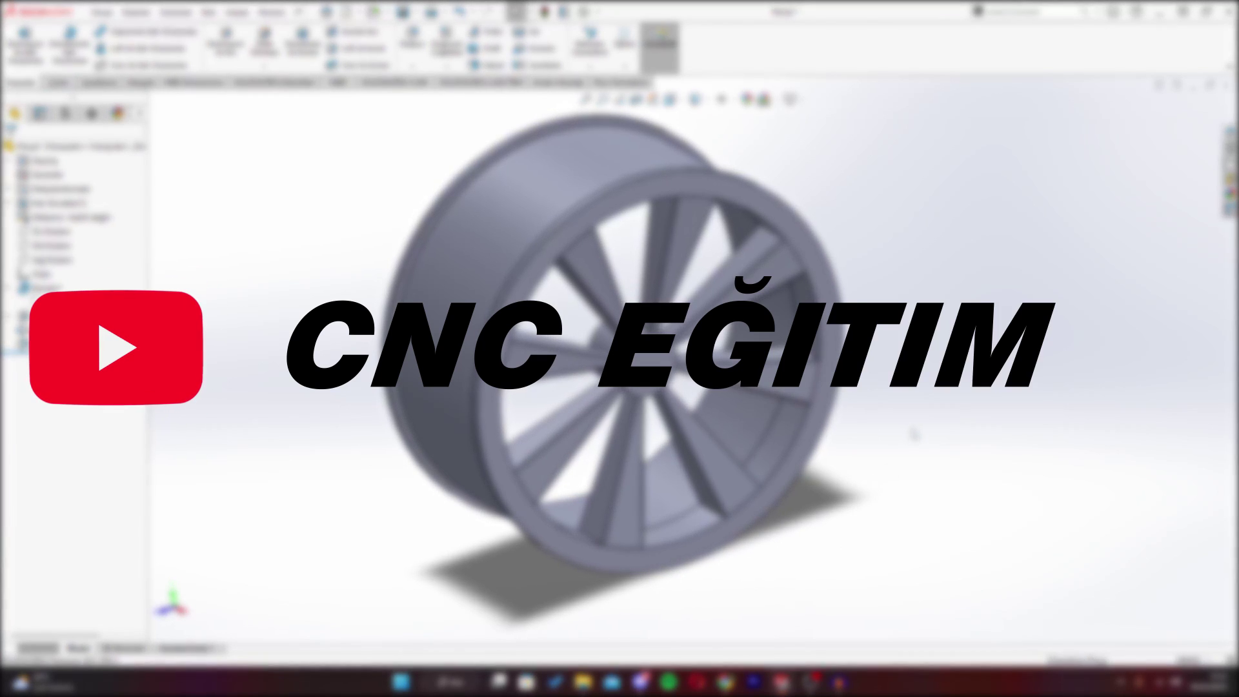